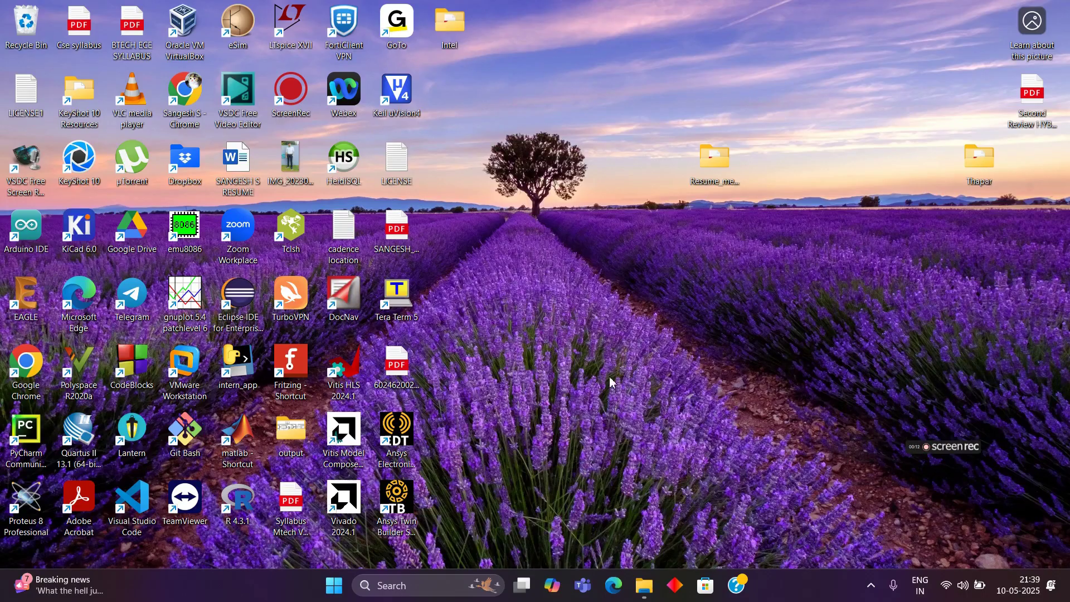
Launch S-Edit v2019.2 and maximize its window
click(424, 586)
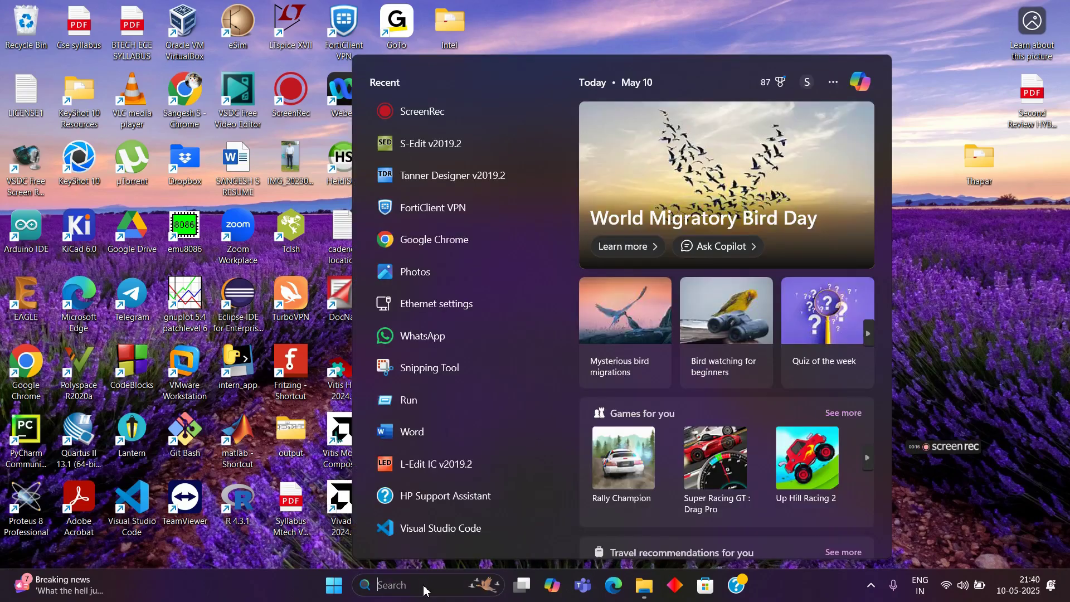
text(se)
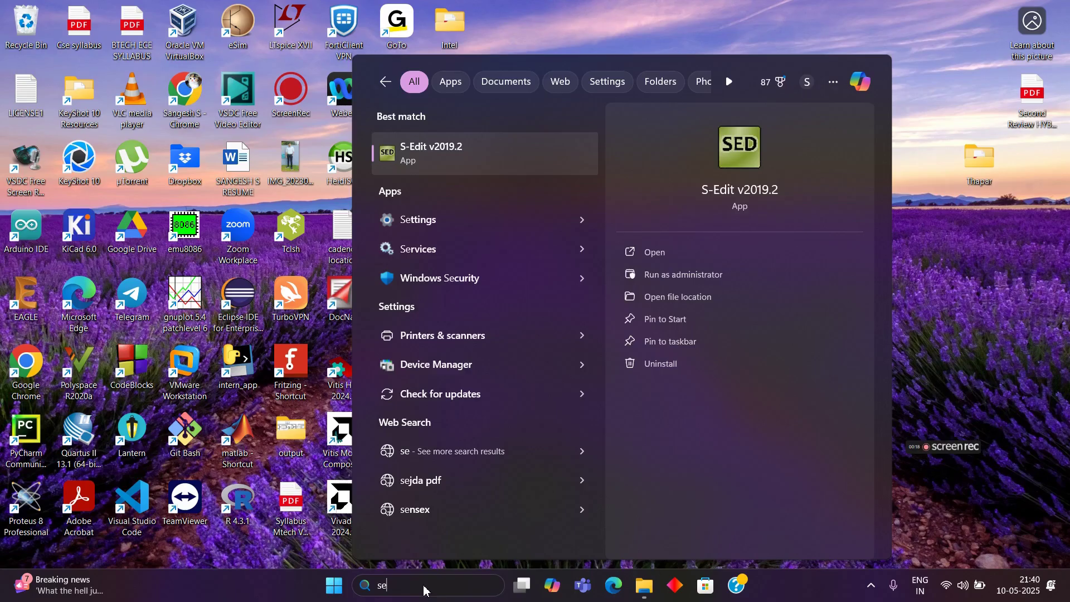
key(Return)
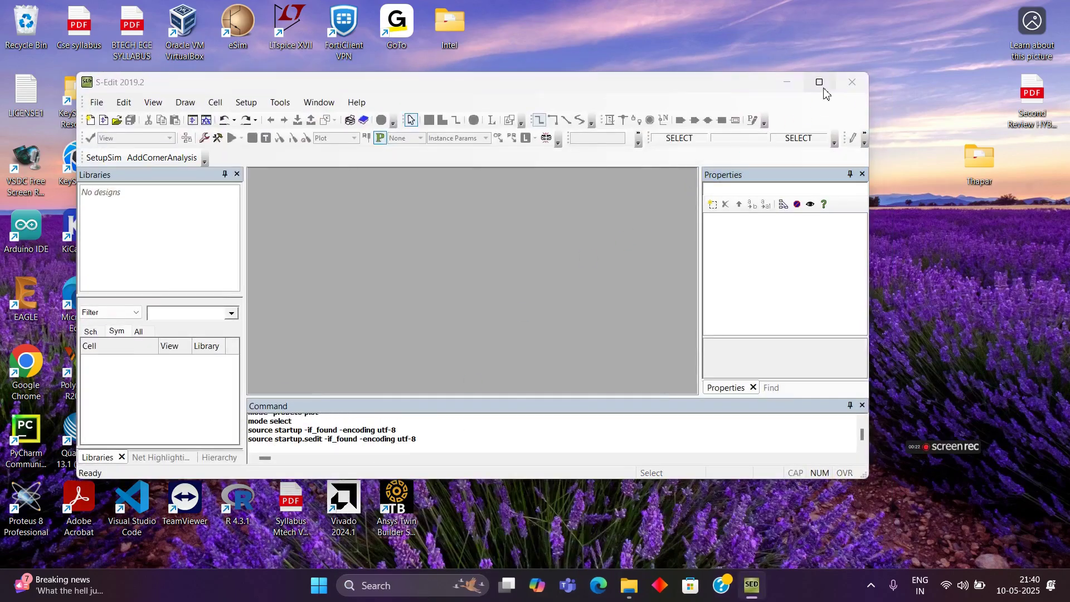
click(820, 83)
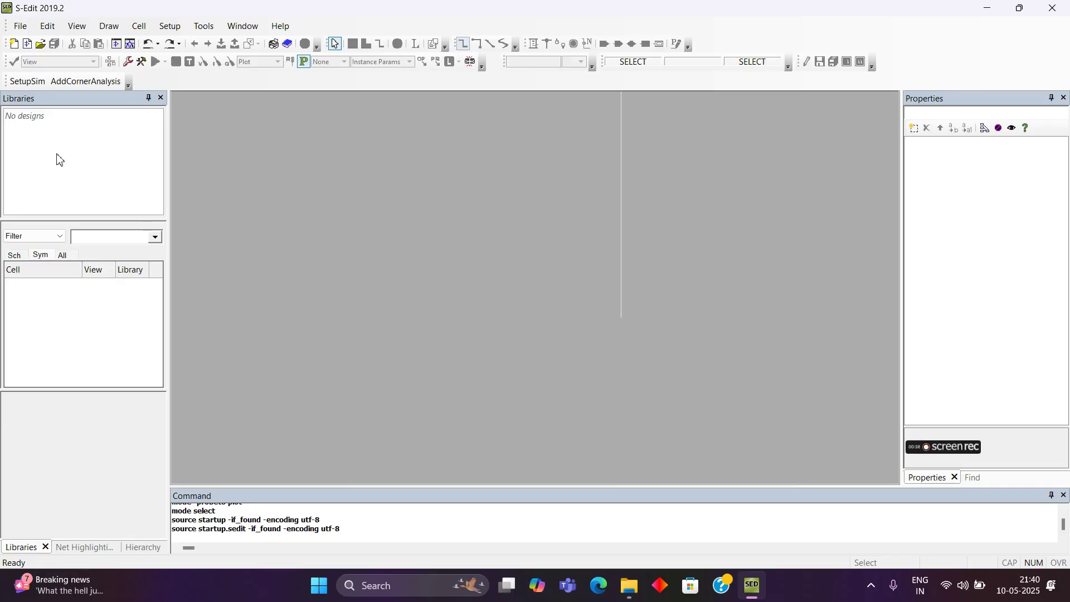
Start a new library and create a folder named Inverter_sym inside E:\tanner_simulations to hold it
click(22, 26)
mouse_move(53, 49)
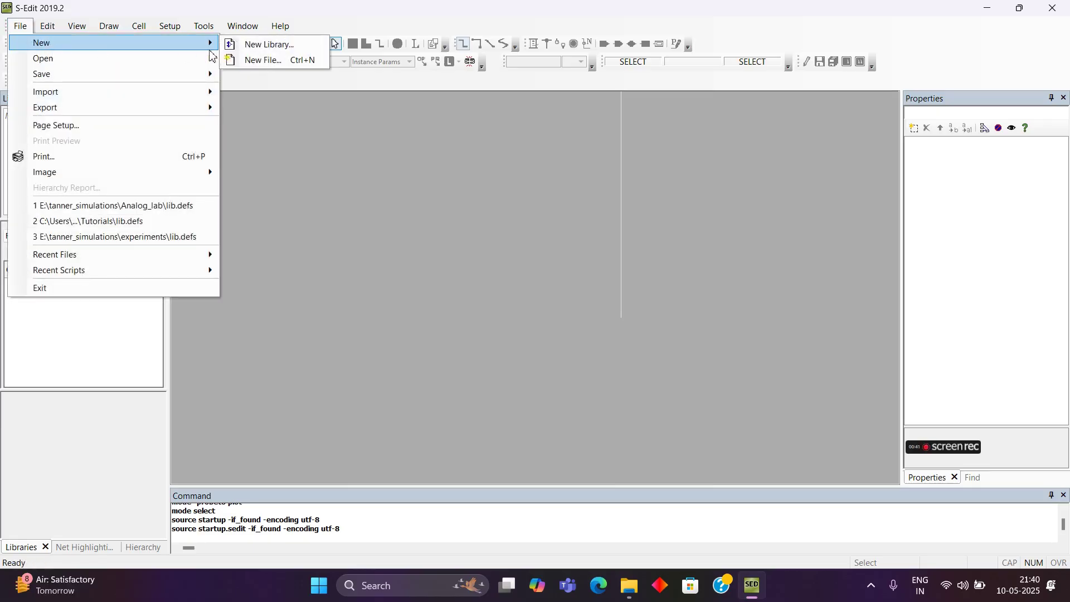
click(240, 44)
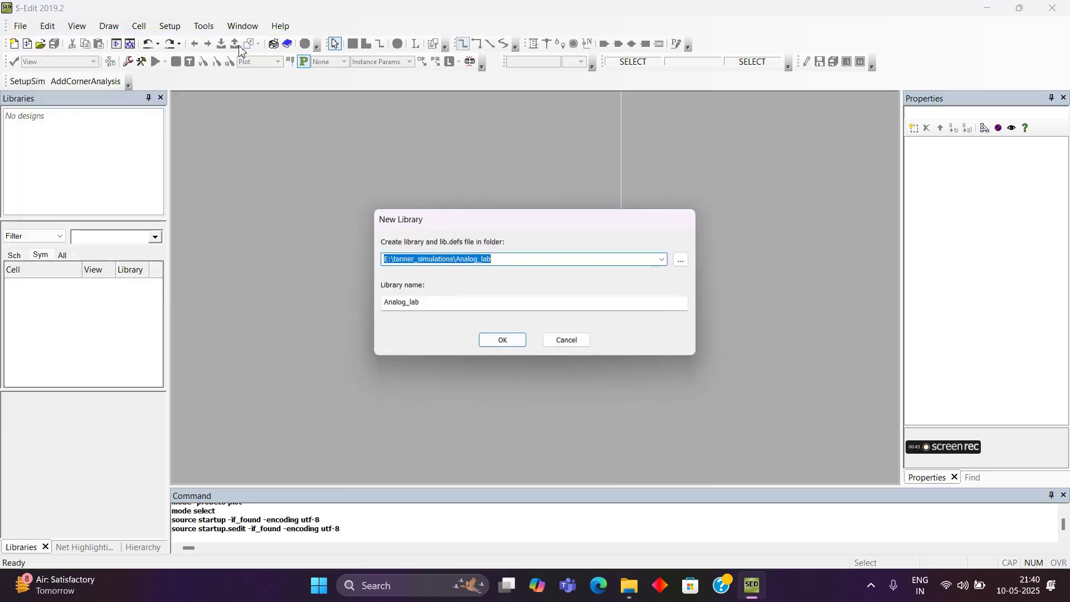
click(683, 260)
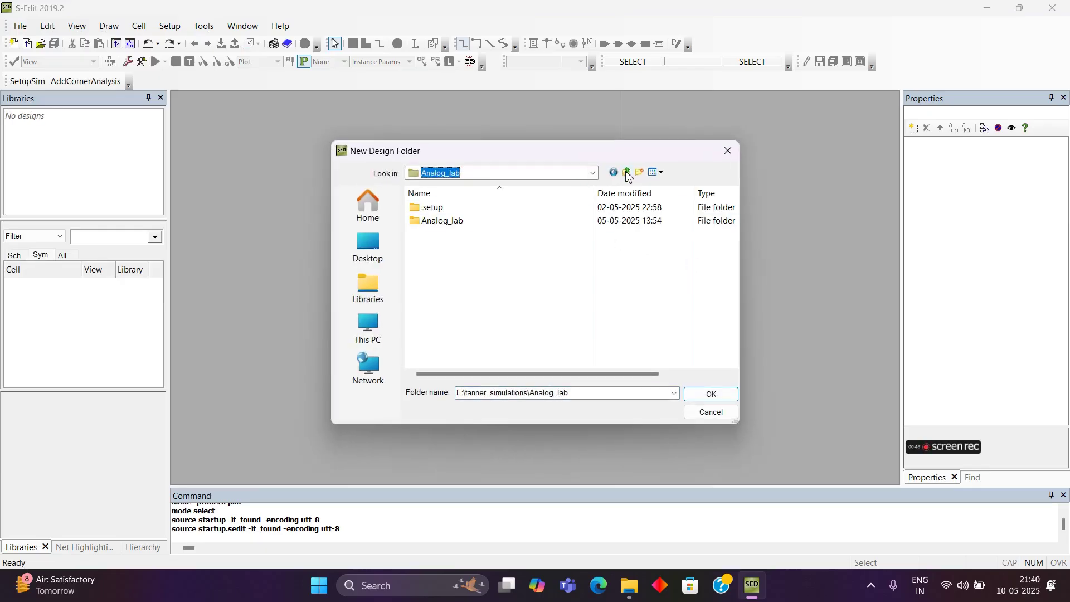
click(626, 173)
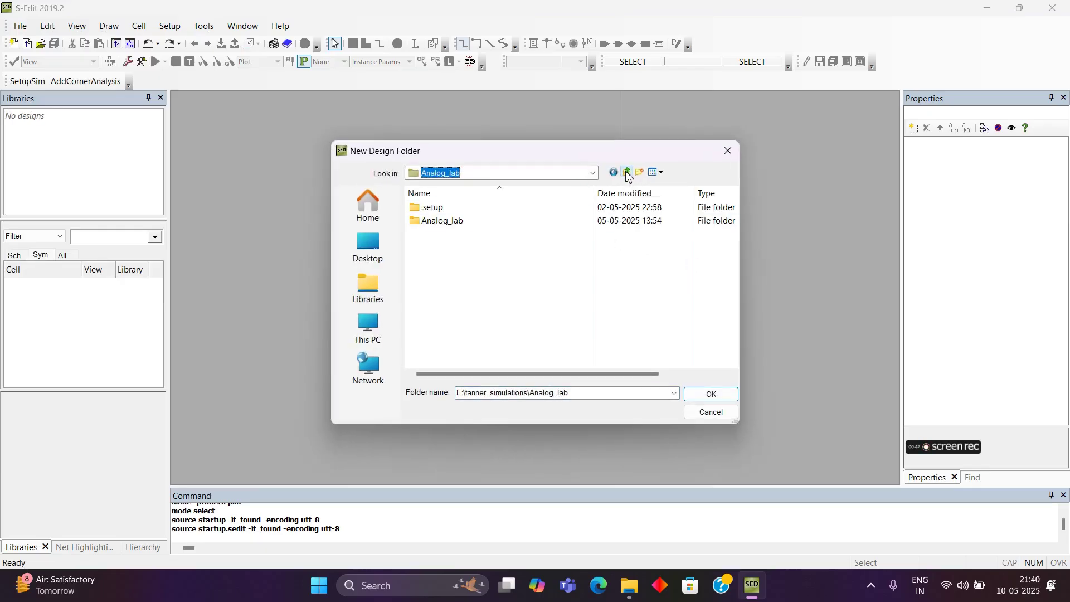
click(513, 276)
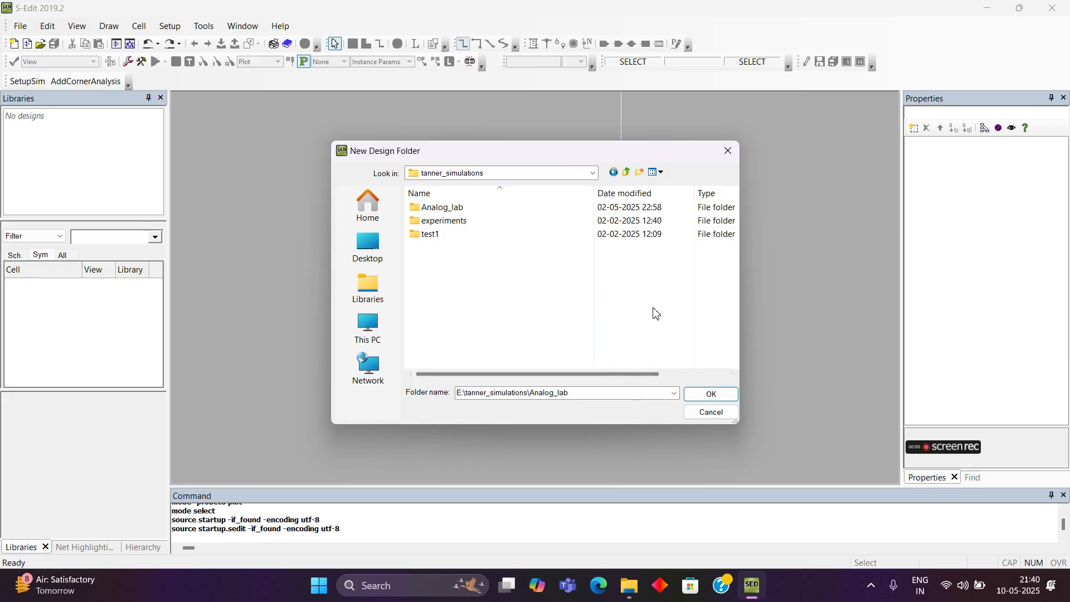
click(639, 173)
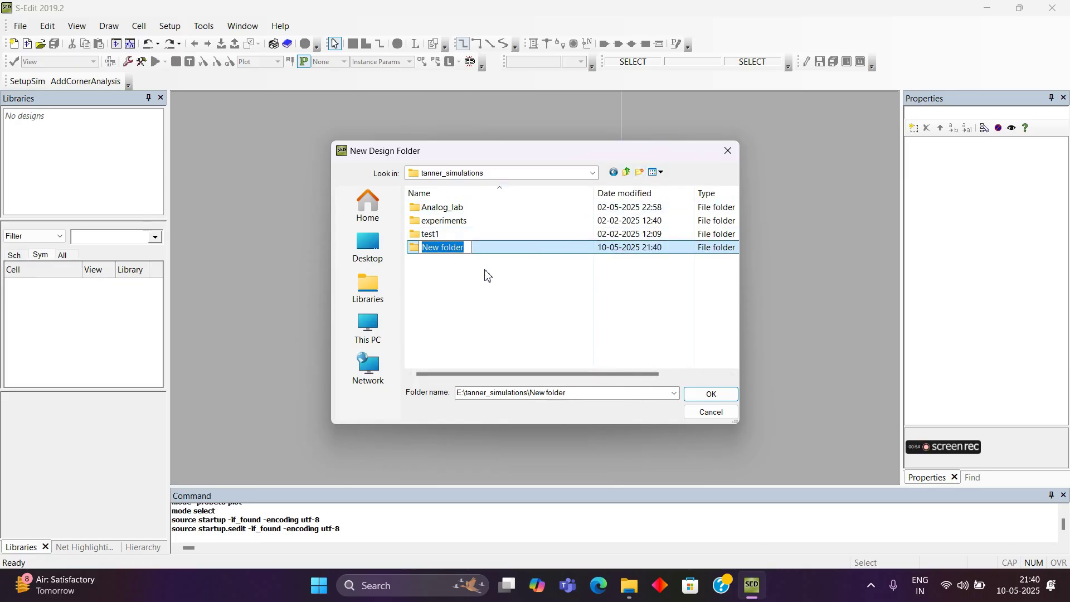
text(Inverter_sym)
click(475, 248)
click(503, 249)
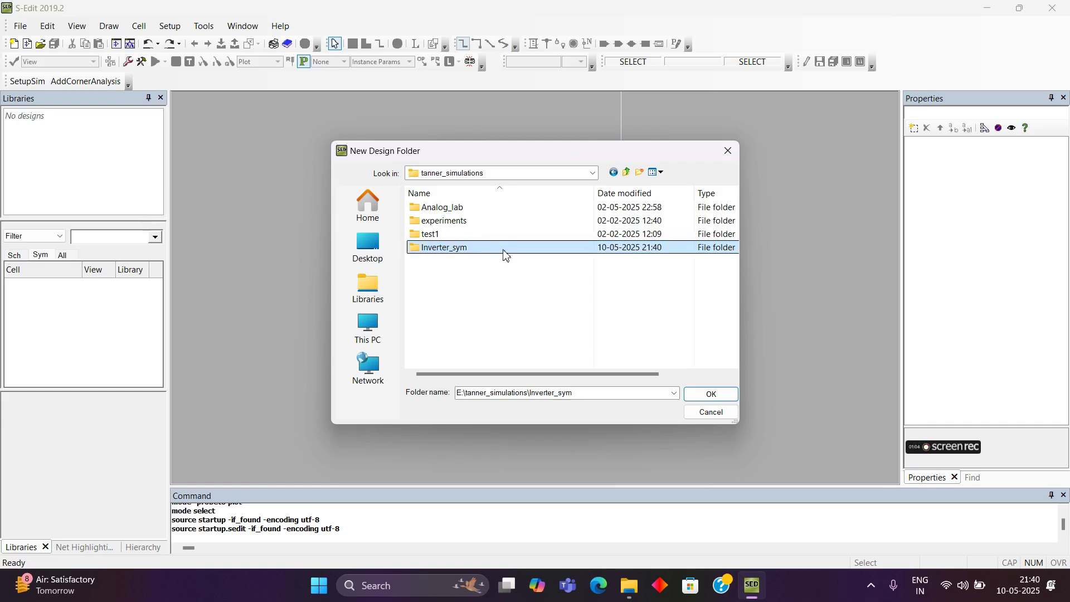
Choose the Inverter_sym folder as the location and create the library Inverter_sym
double_click(503, 251)
click(702, 394)
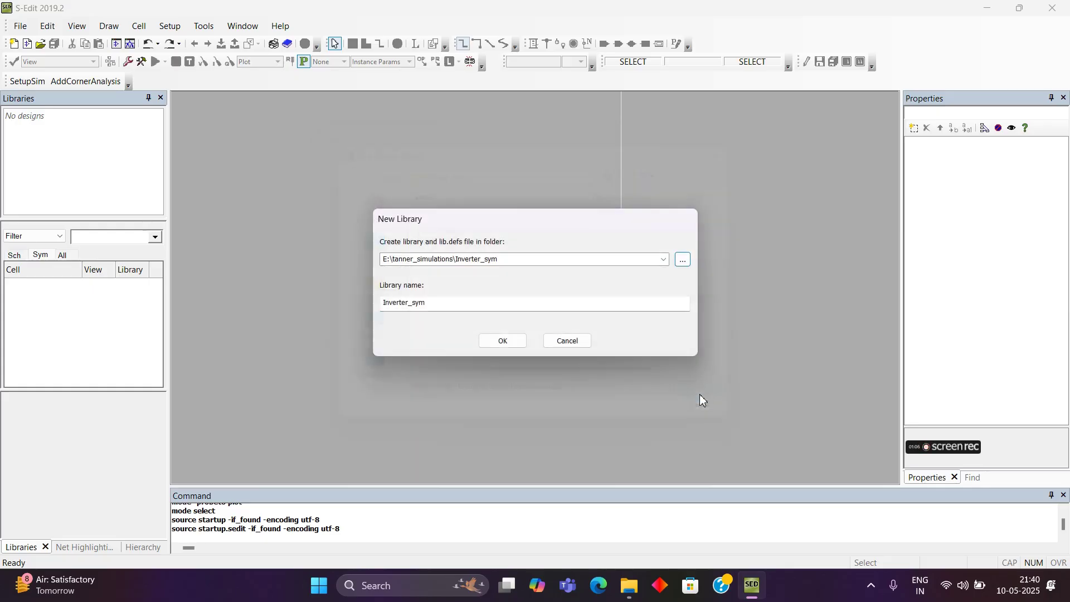
click(502, 341)
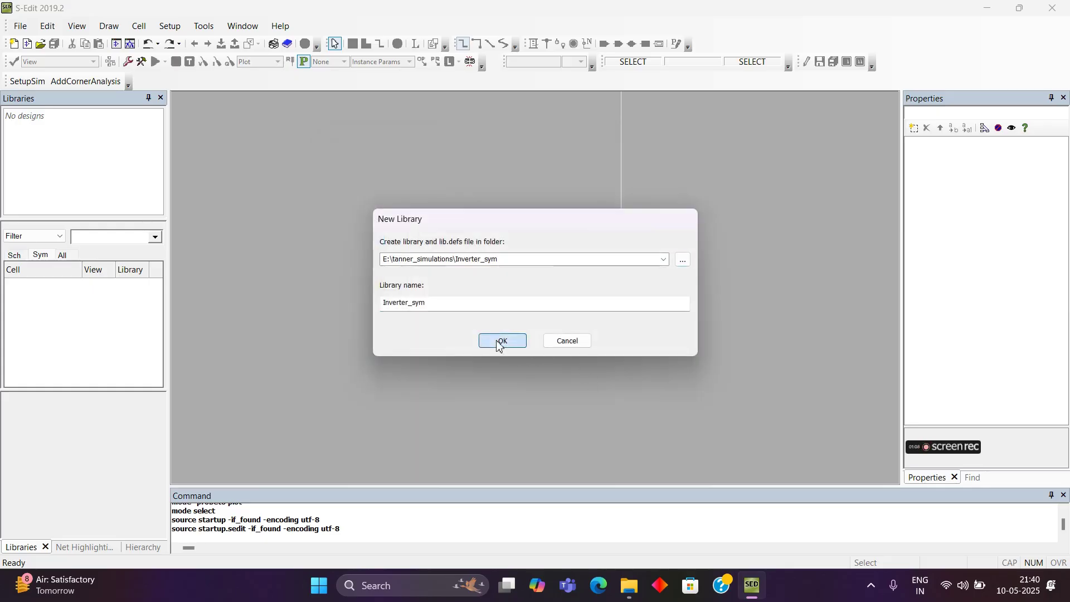
Begin adding an existing library to the design and browse to the C: drive for its folder
right_click(36, 159)
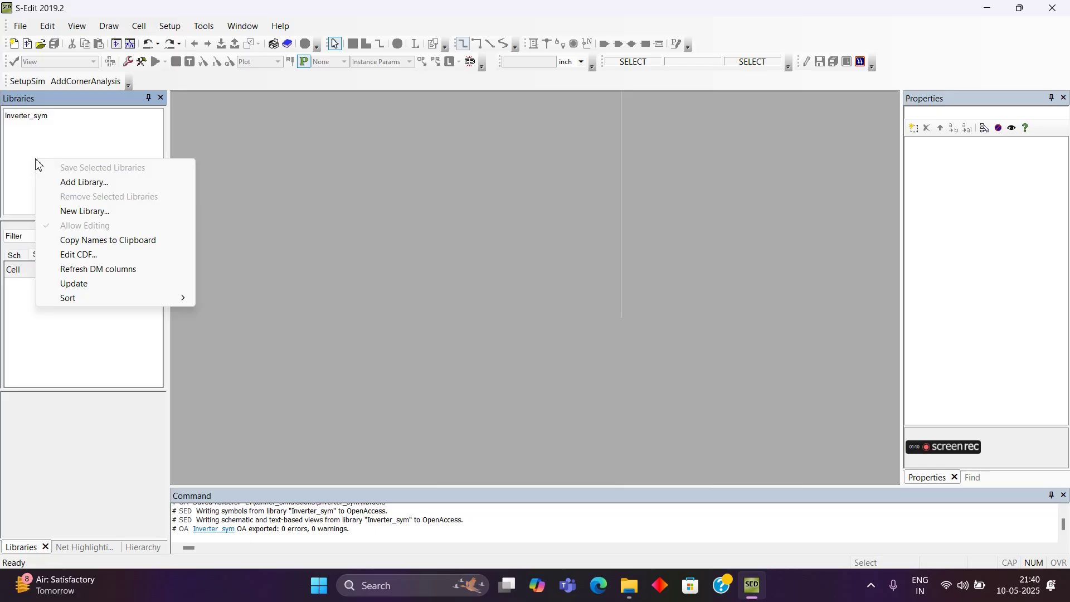
click(85, 183)
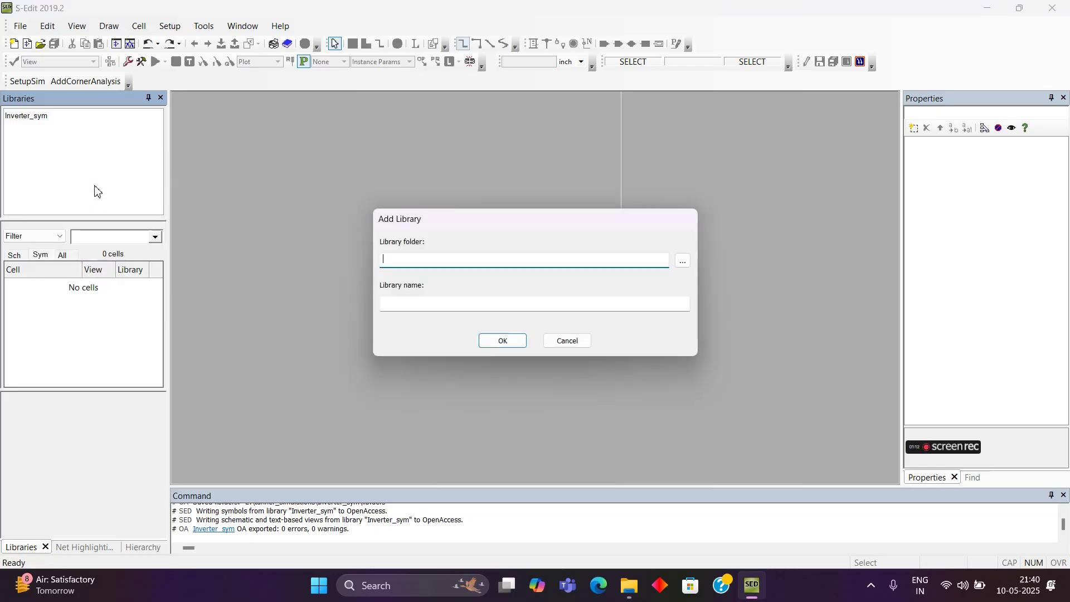
click(681, 261)
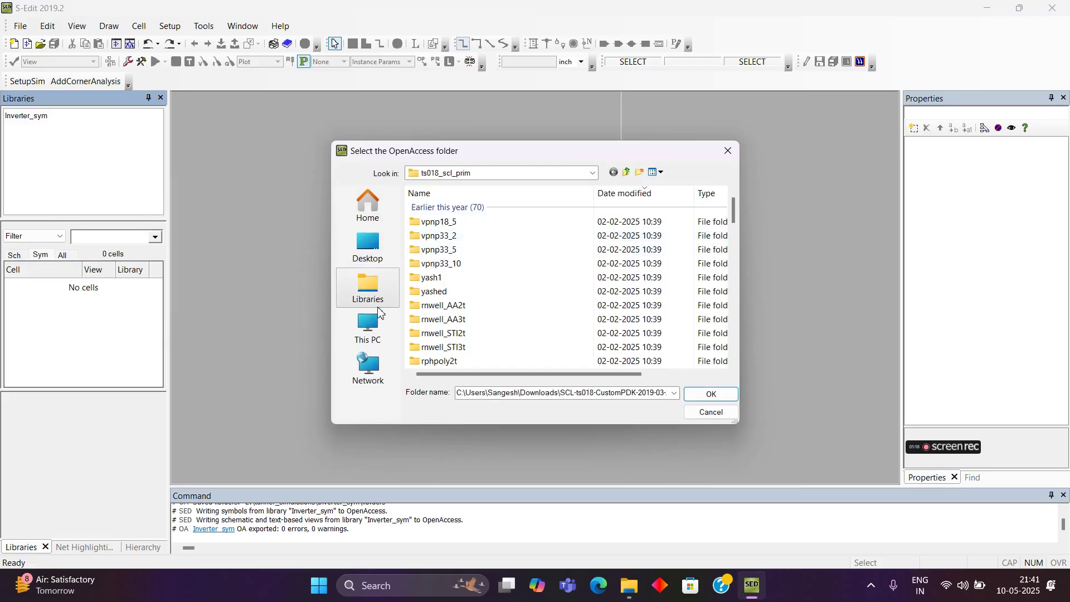
click(386, 339)
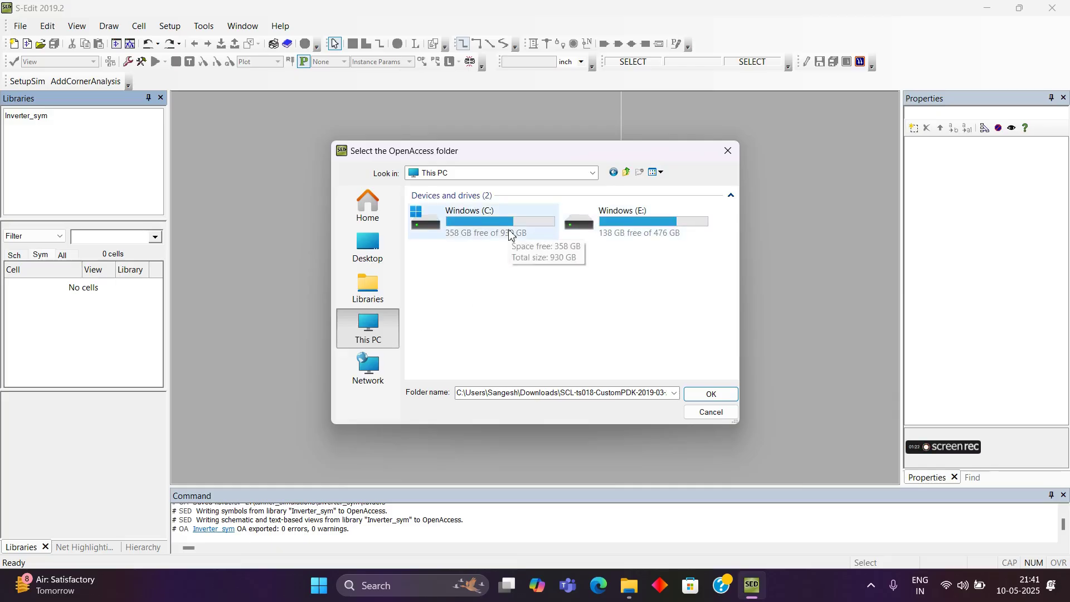
double_click(508, 234)
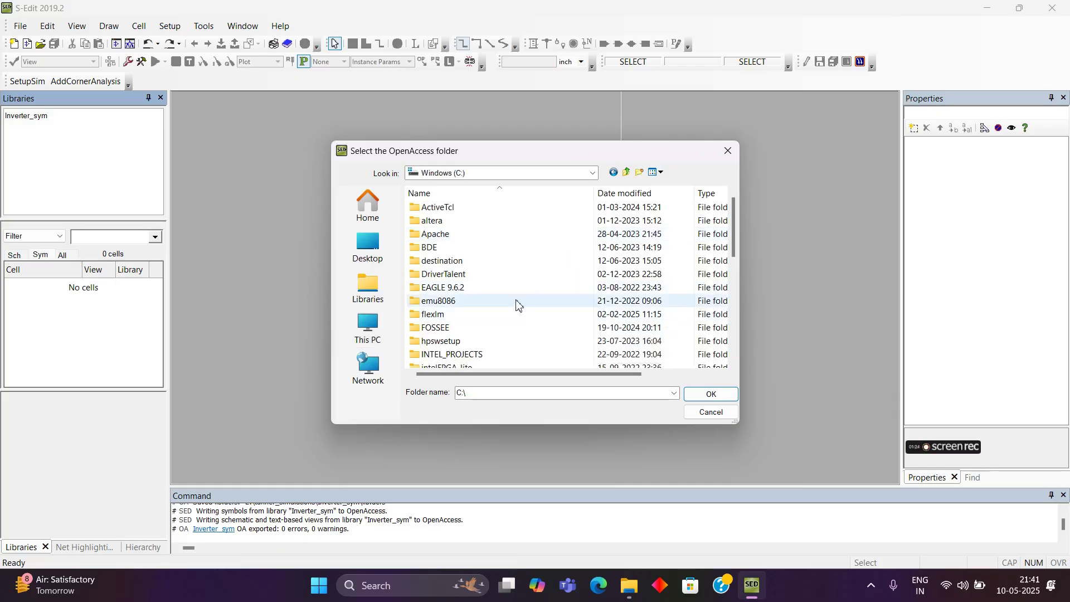
click(515, 301)
key(t)
key(t)
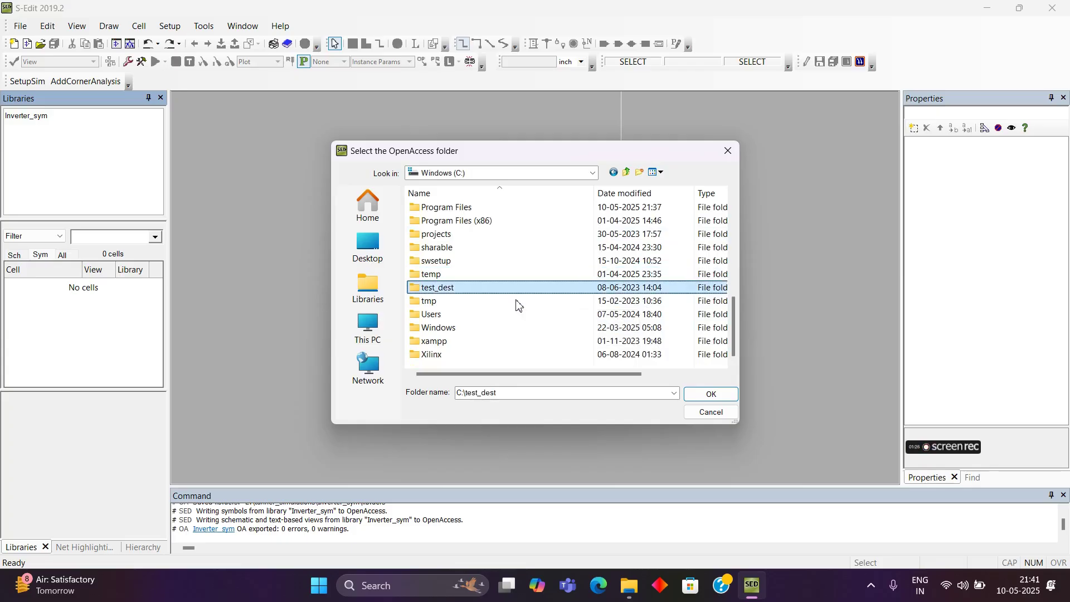
scroll(510, 262, up, 5)
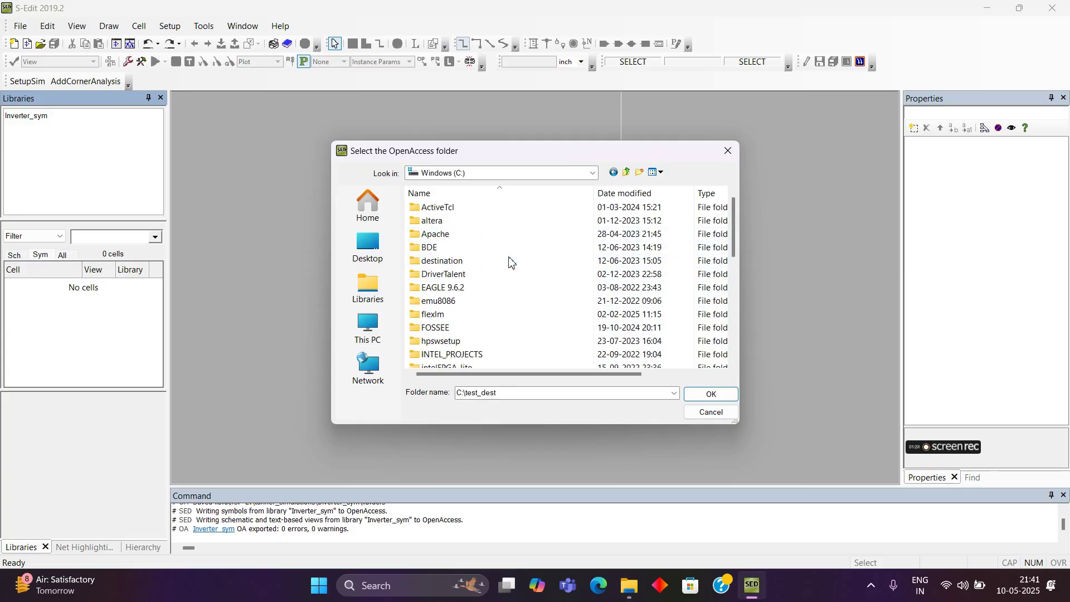
key(m)
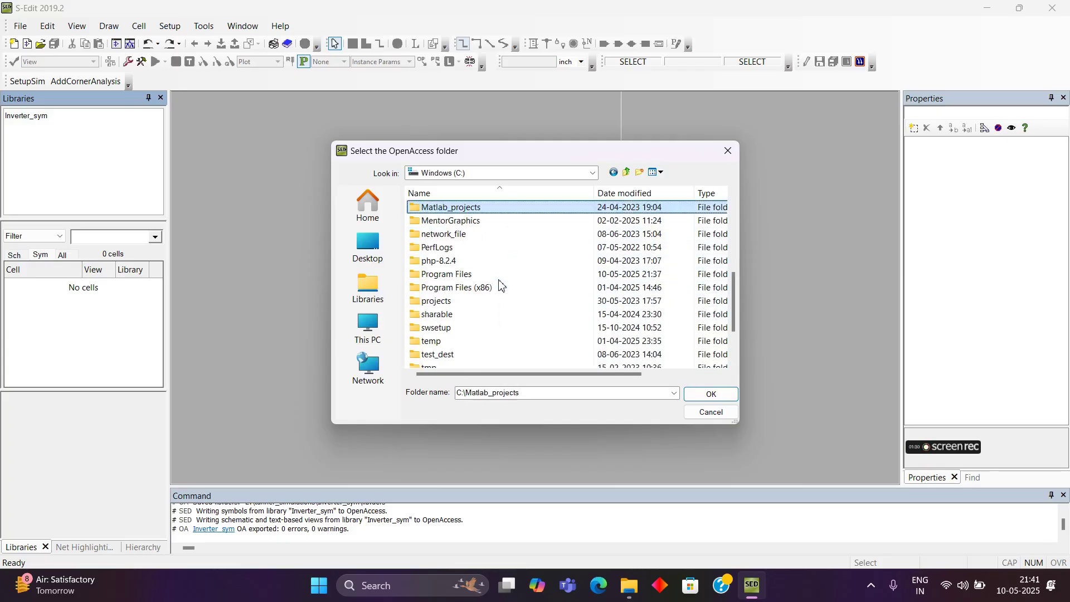
double_click(480, 221)
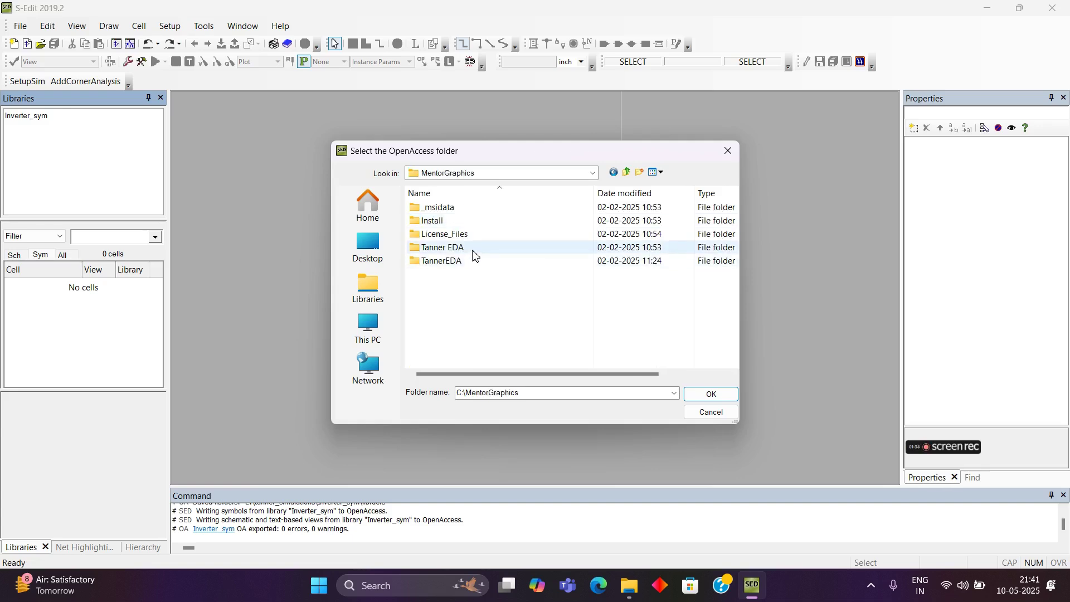
double_click(473, 252)
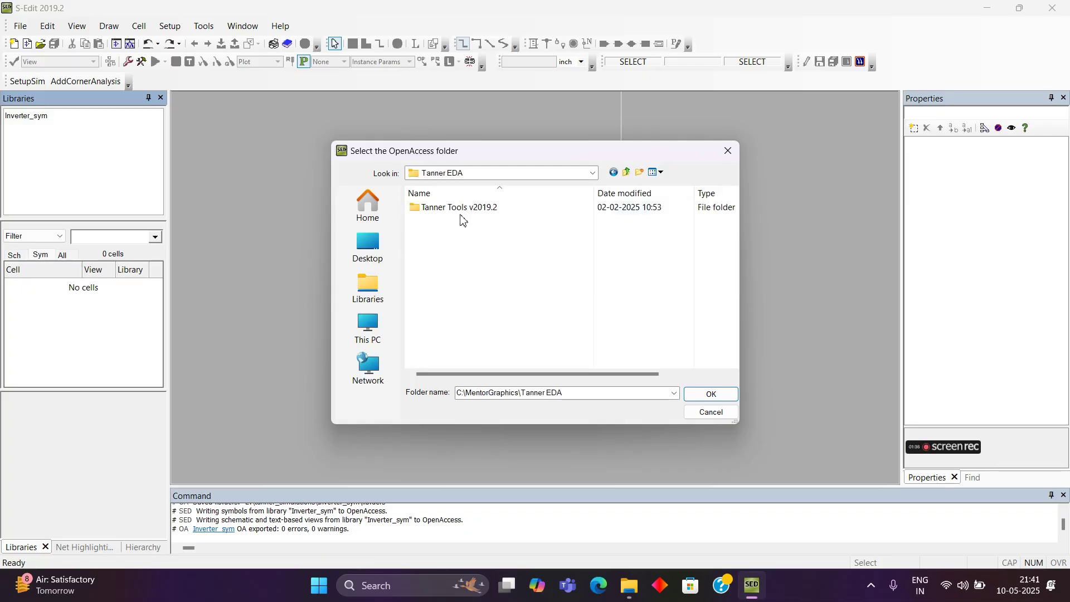
double_click(454, 209)
double_click(451, 209)
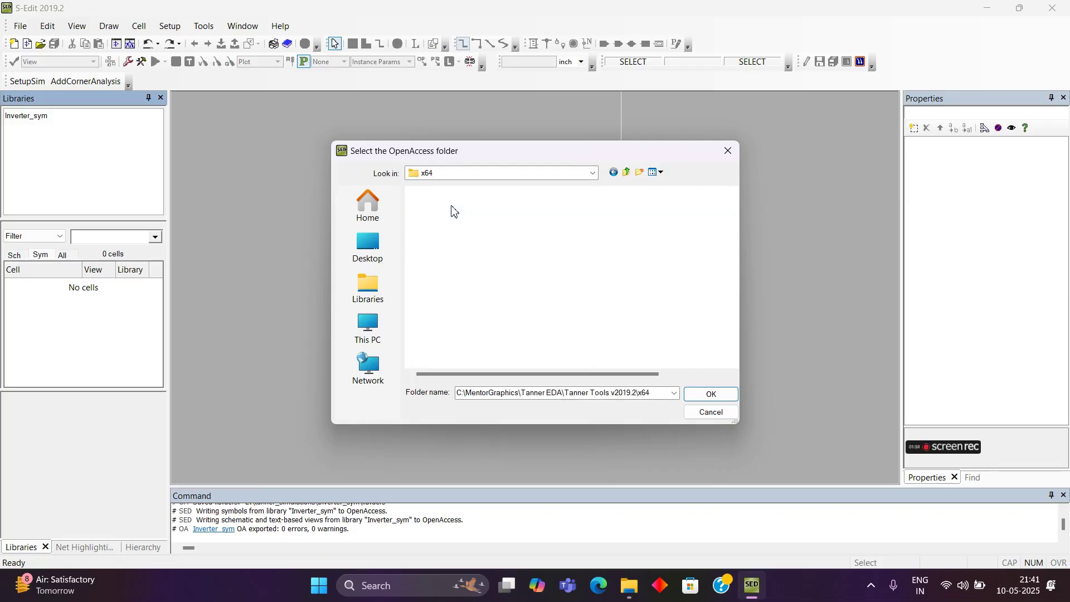
click(614, 172)
click(613, 172)
click(614, 172)
click(614, 172)
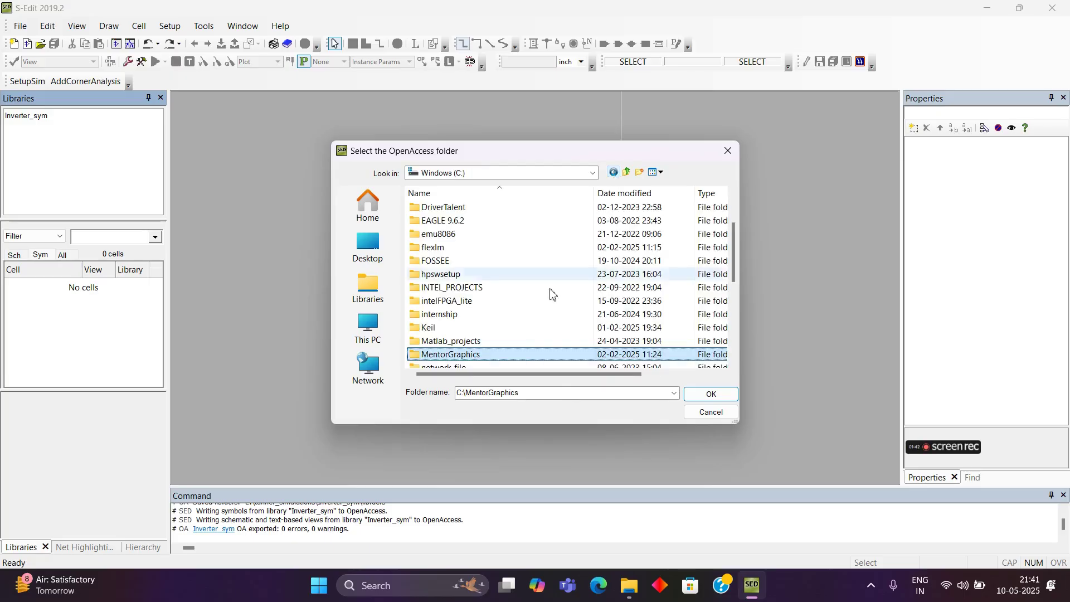
Add the Devices library from MentorGraphics\TannerEDA\TannerTools_v2019.2\Process\Standard_Libraries_160
double_click(513, 352)
double_click(460, 268)
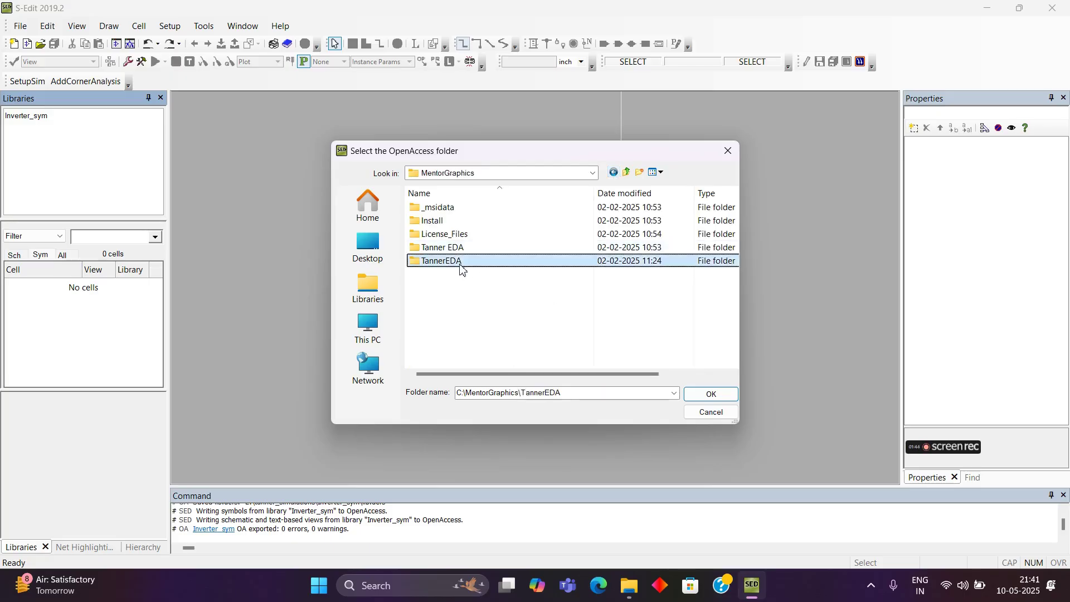
double_click(445, 210)
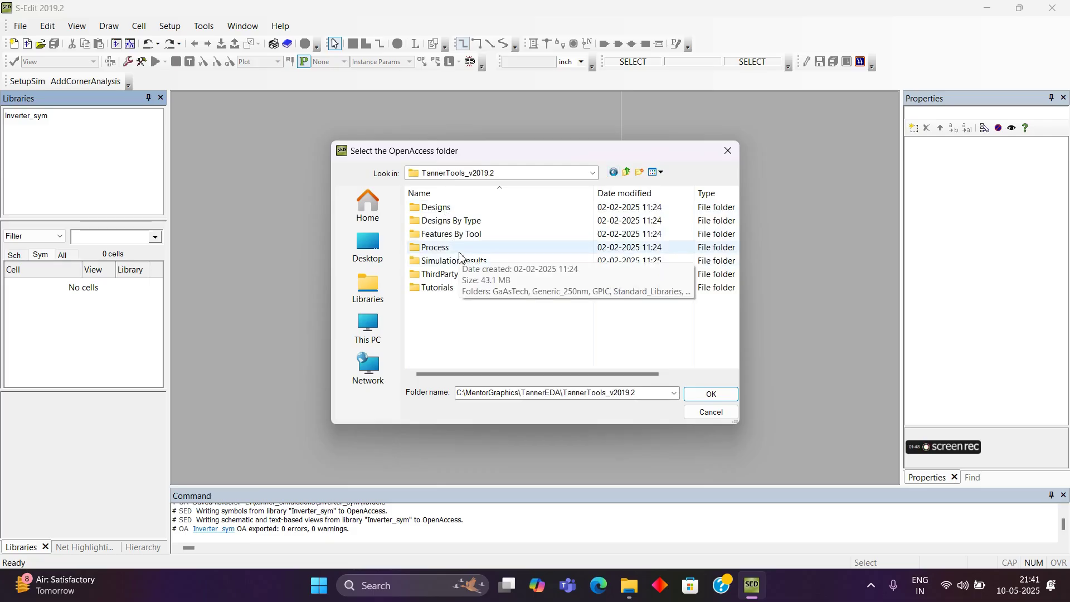
double_click(460, 251)
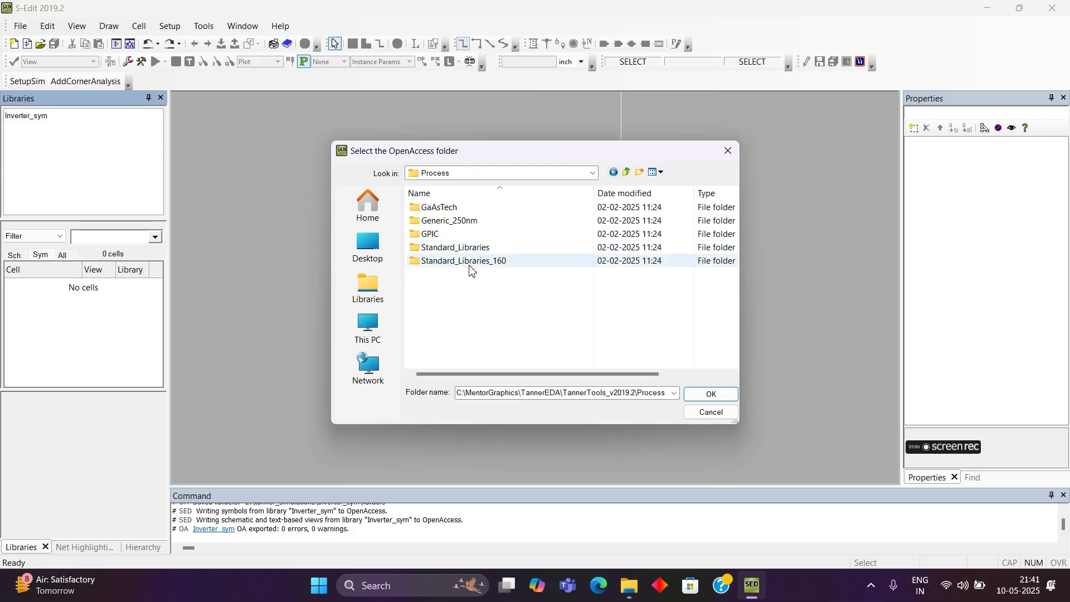
double_click(469, 262)
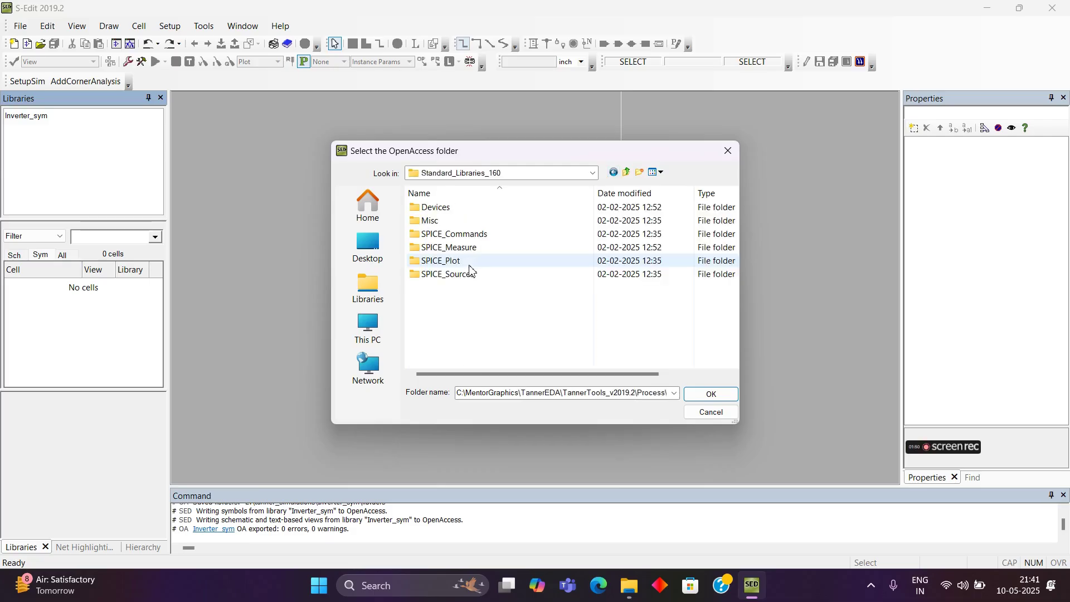
click(452, 211)
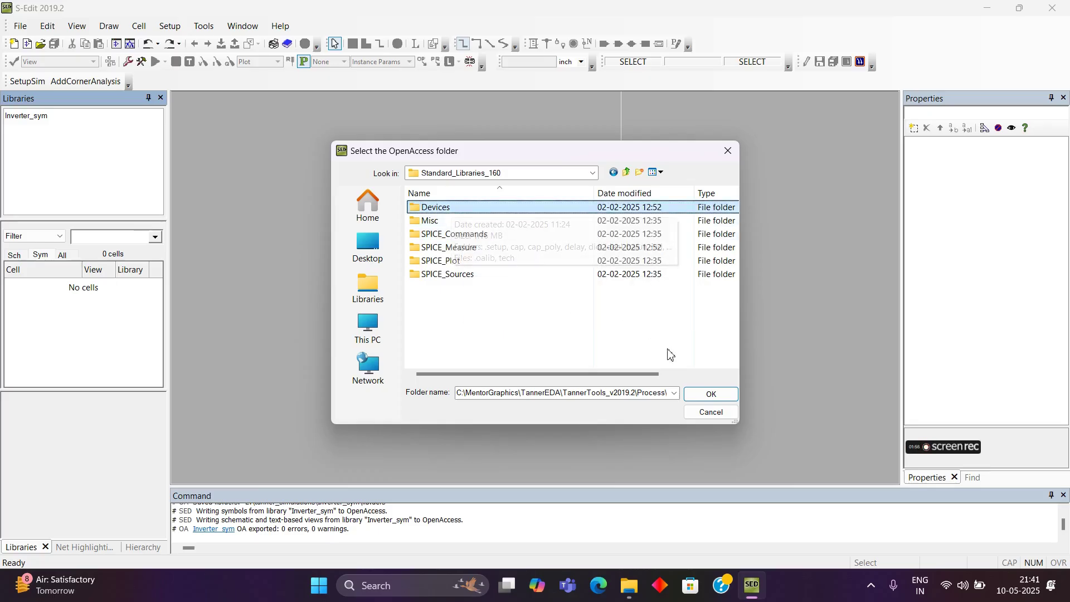
click(708, 394)
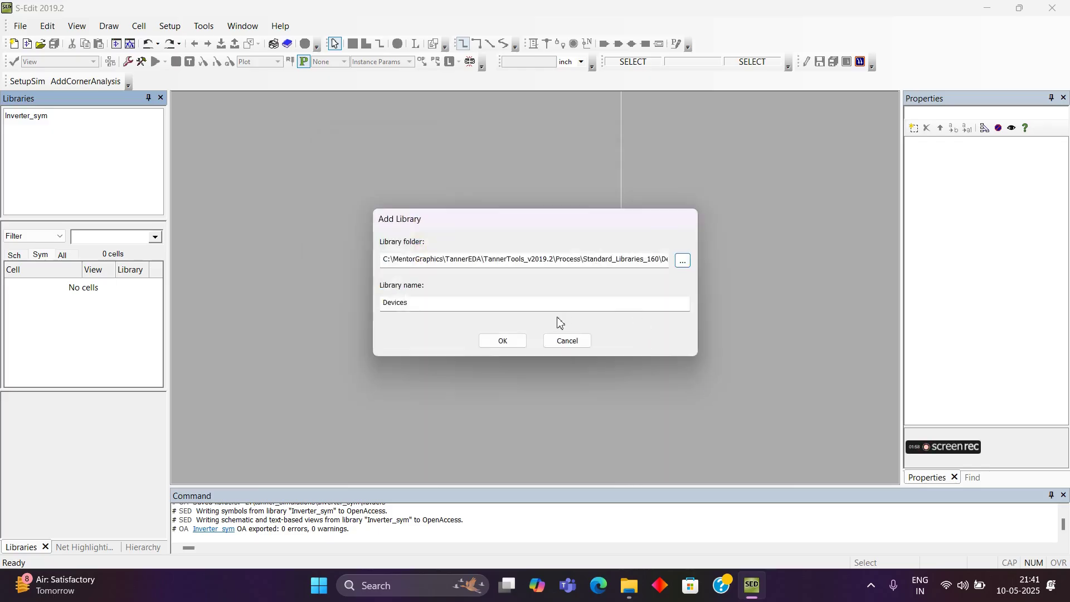
click(522, 341)
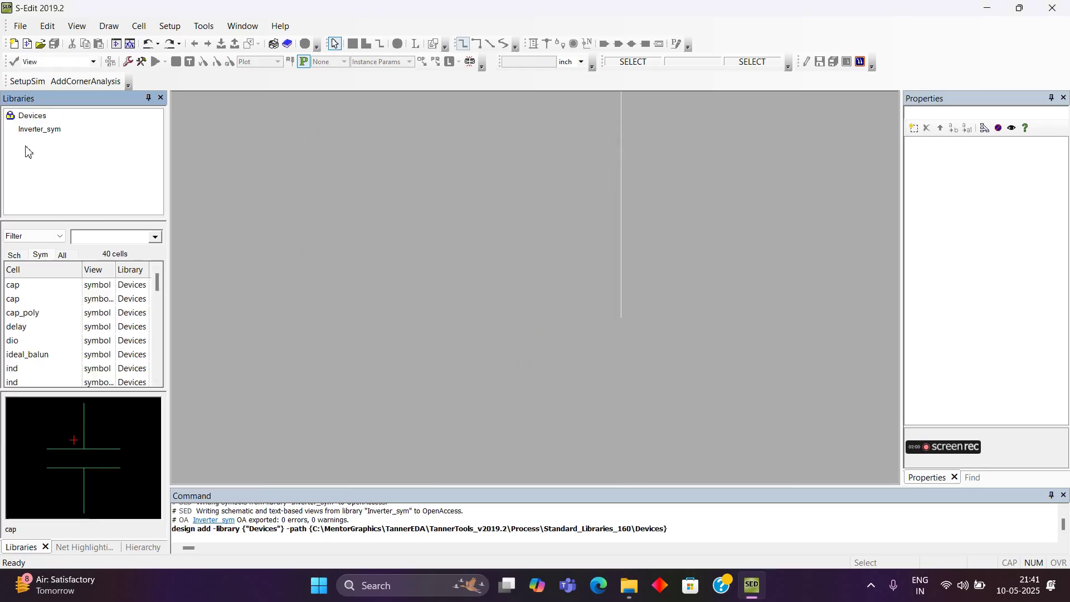
Add the Misc library from the Standard_Libraries_160 folder to the design
right_click(28, 151)
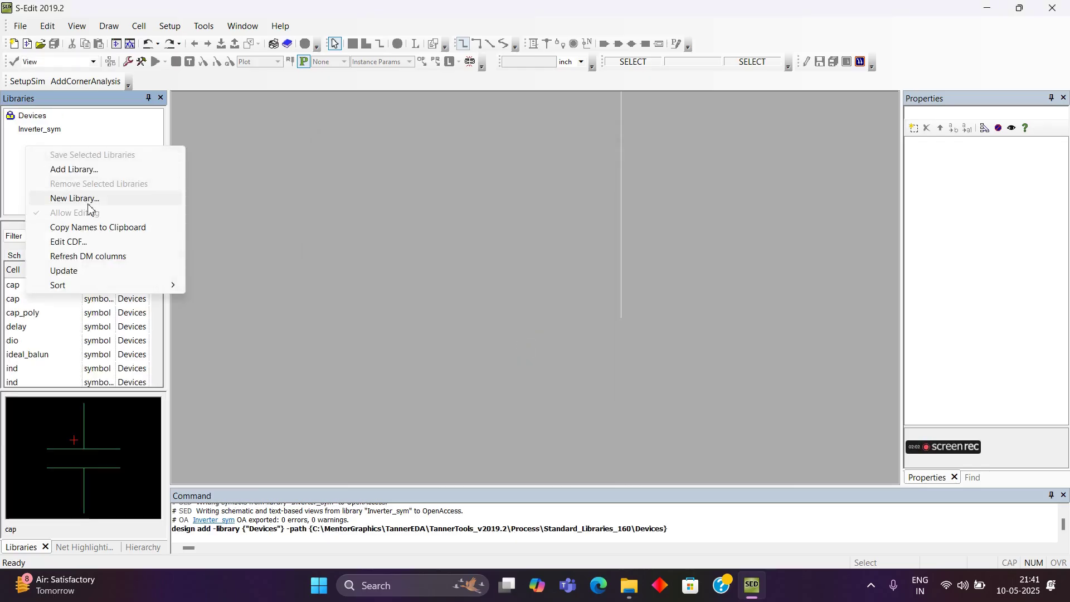
click(85, 169)
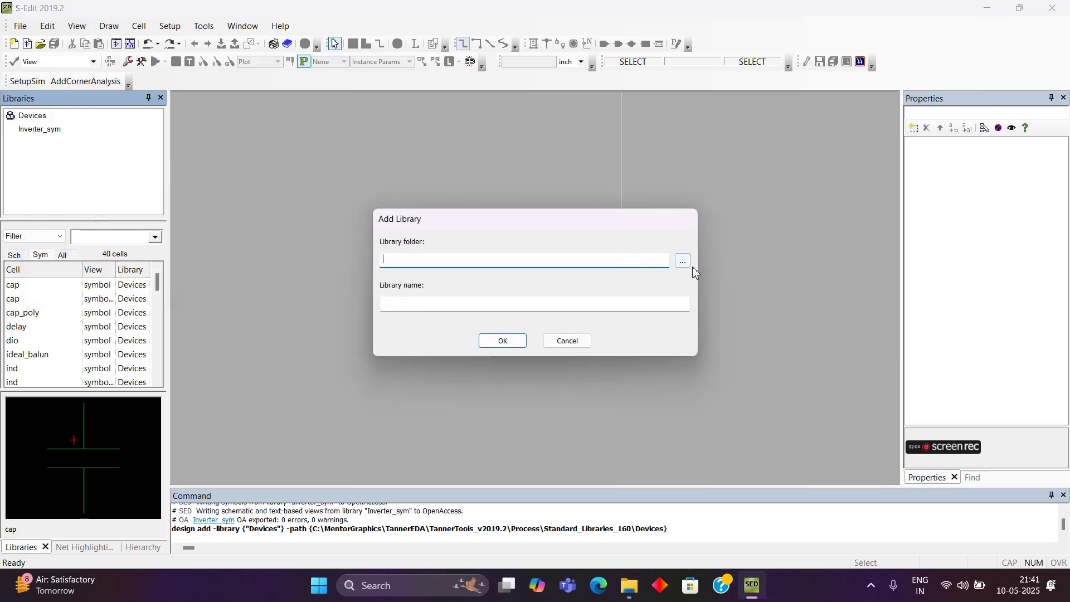
click(682, 260)
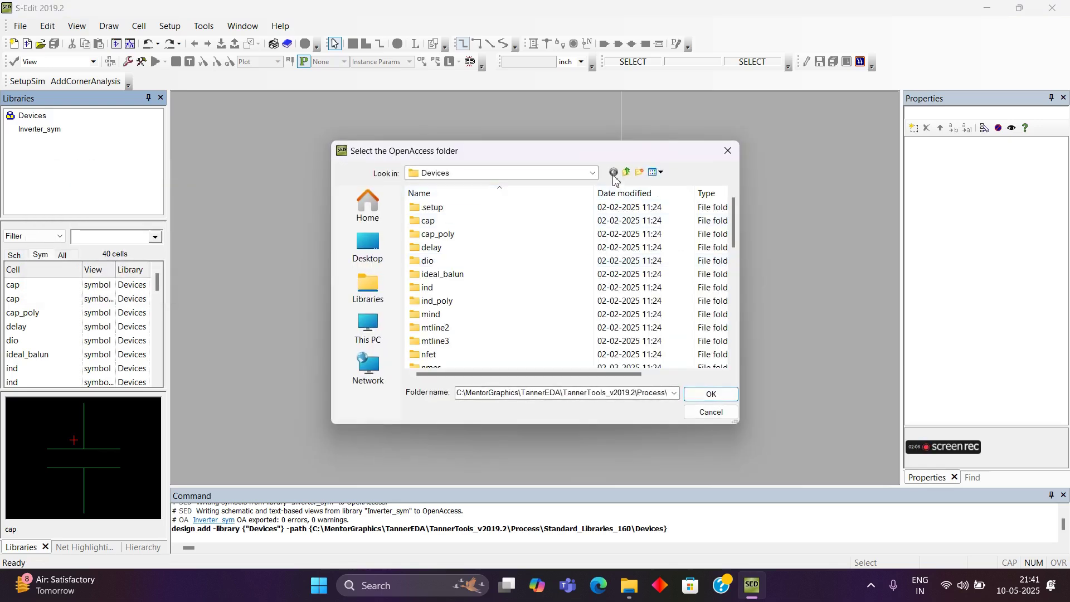
click(626, 173)
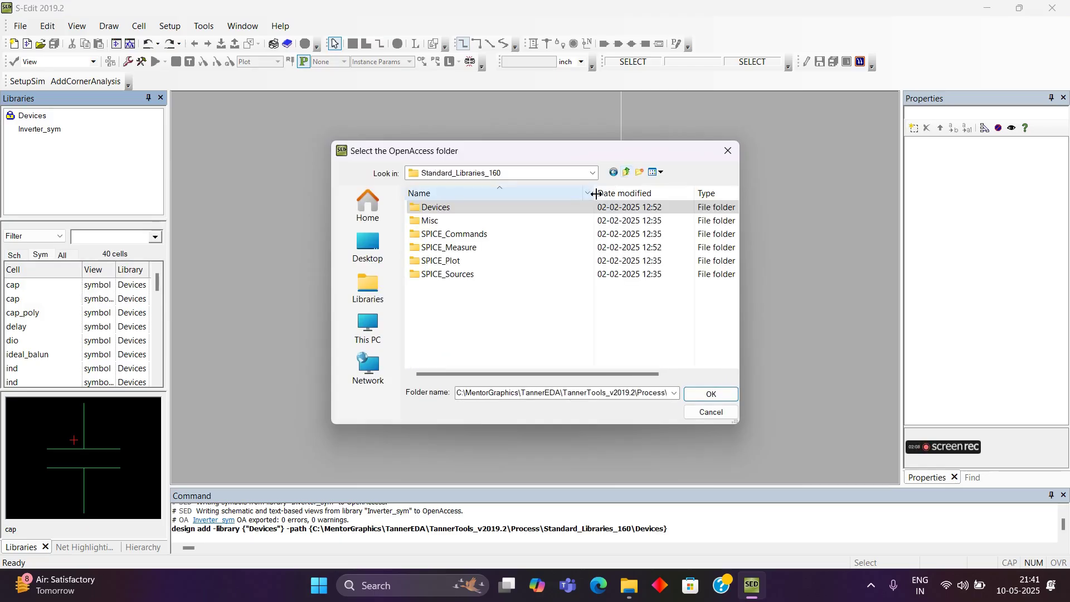
click(471, 221)
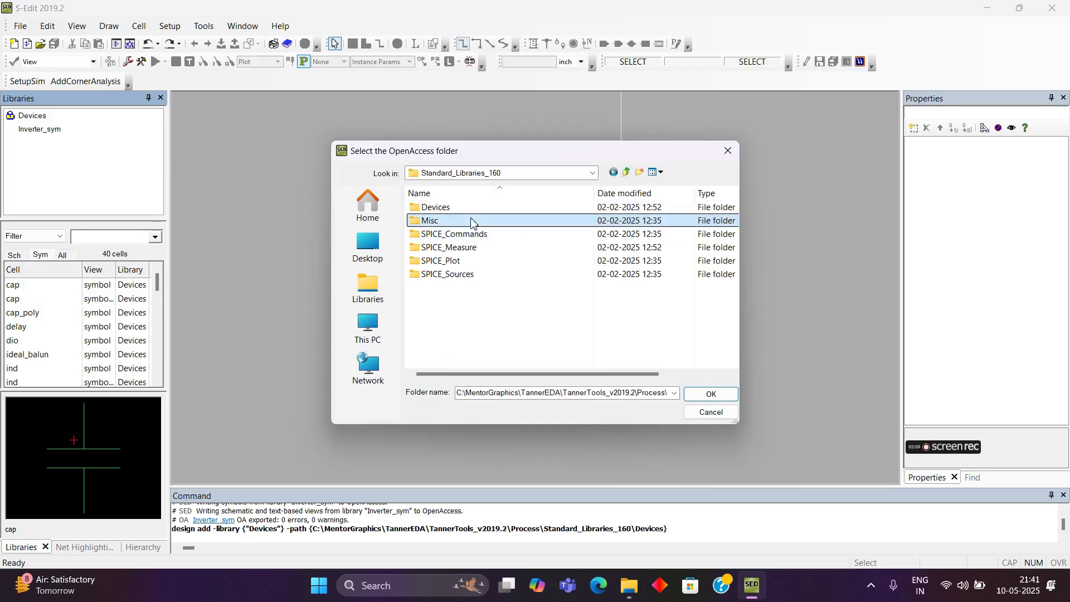
click(711, 393)
click(519, 341)
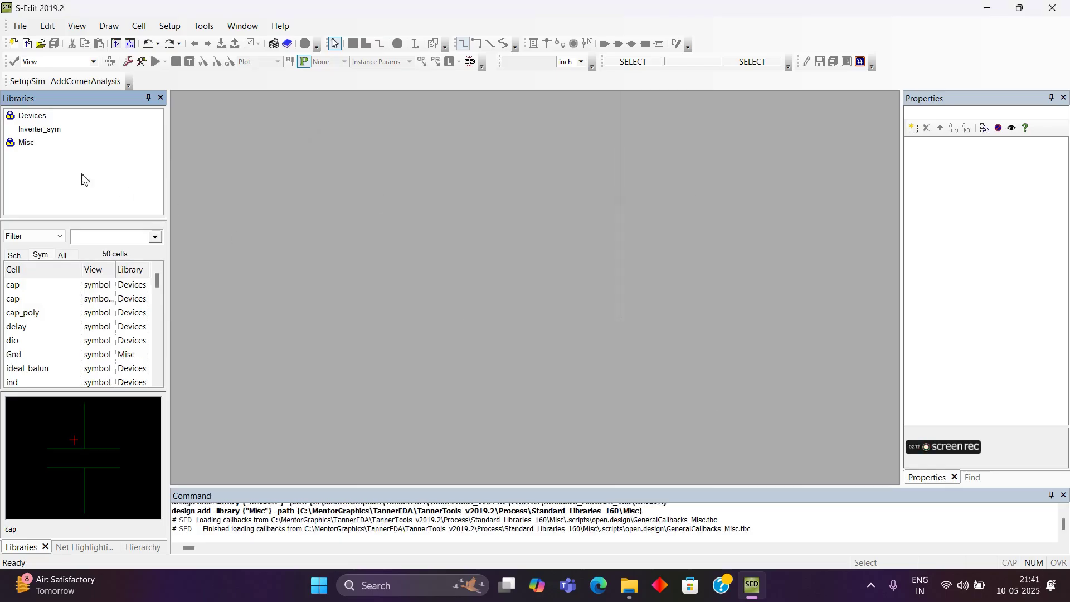
Add the SPICE_Commands library from the Standard_Libraries_160 folder
right_click(49, 168)
click(105, 190)
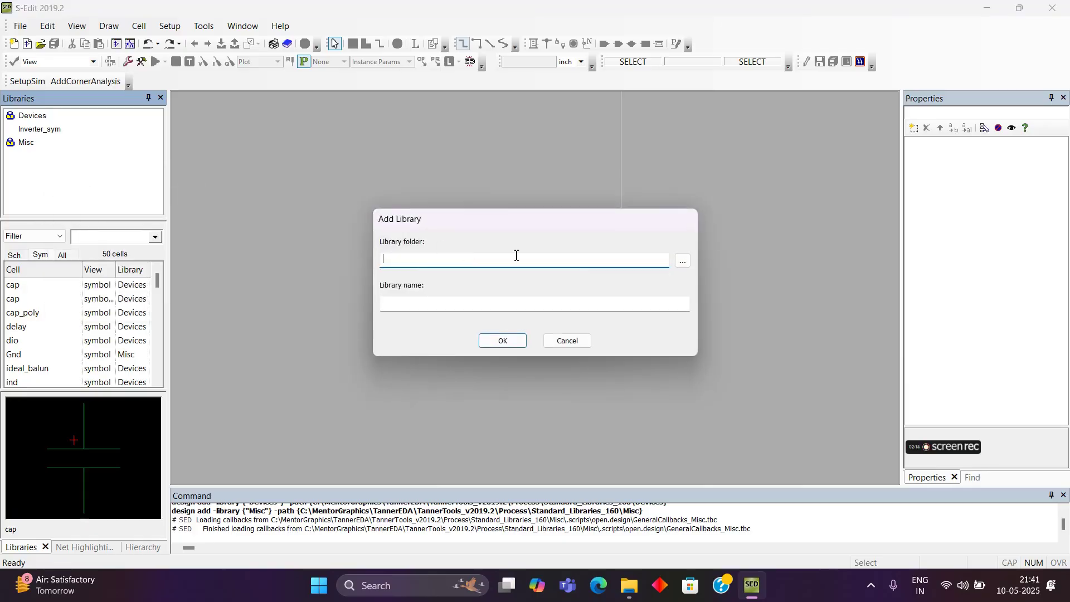
click(682, 260)
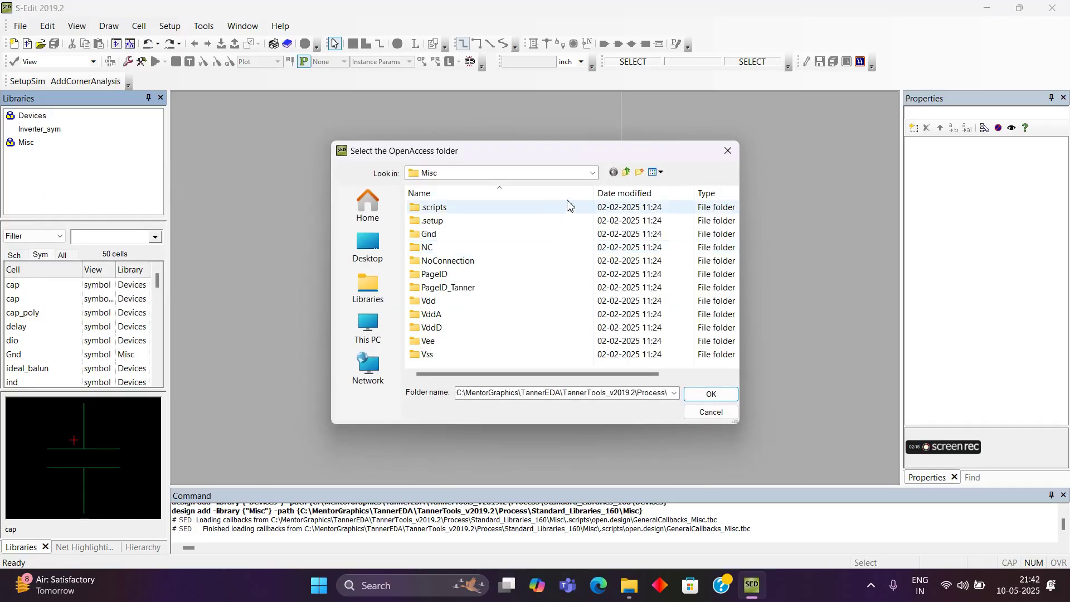
click(627, 174)
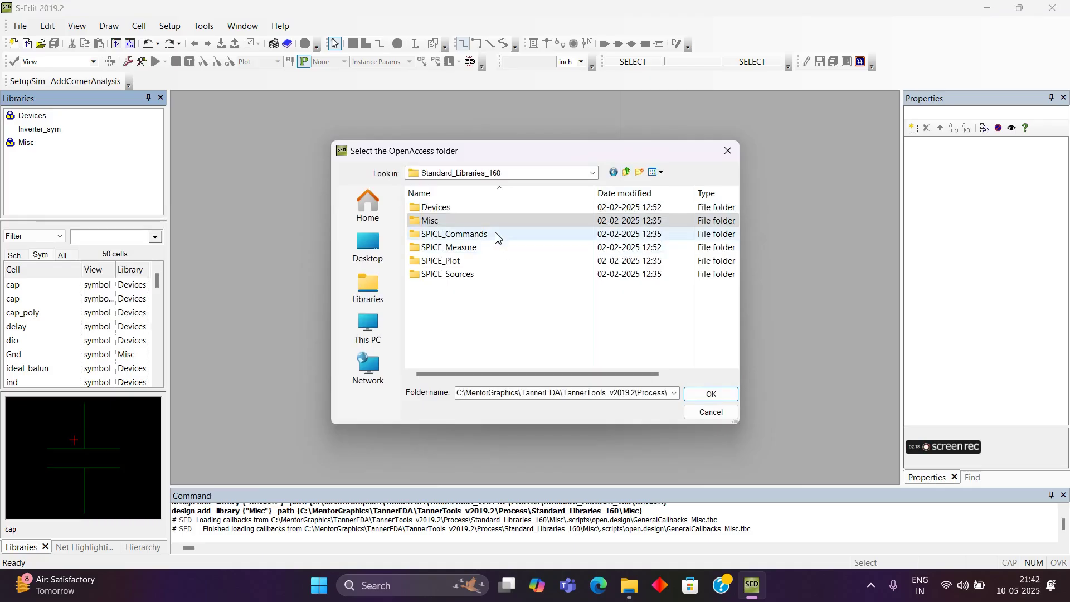
click(496, 234)
click(709, 394)
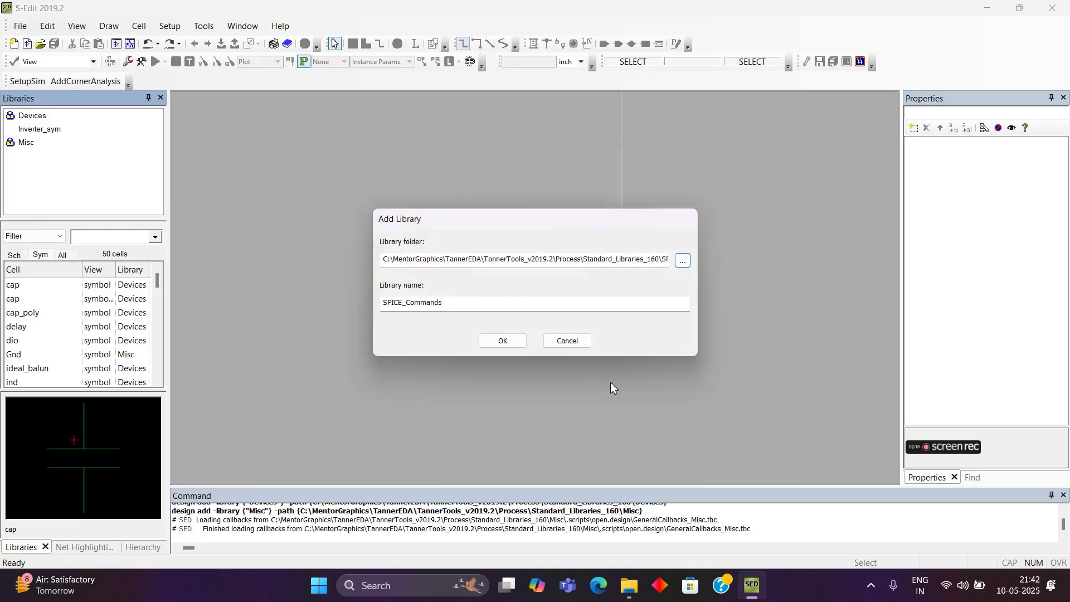
click(506, 342)
Add the SPICE_Measure library from the Standard_Libraries_160 folder
right_click(91, 182)
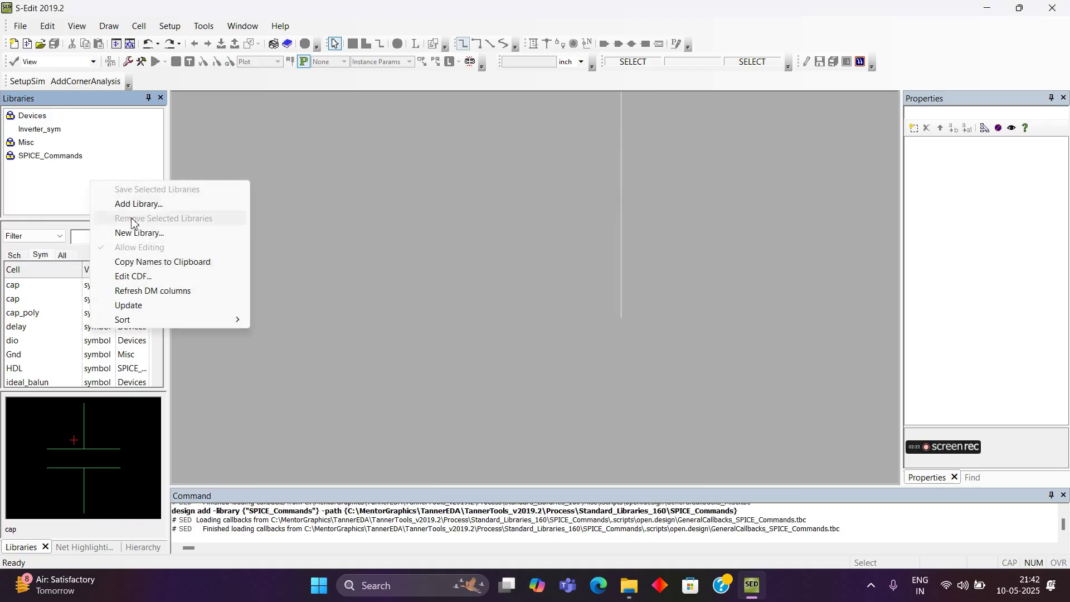
click(141, 204)
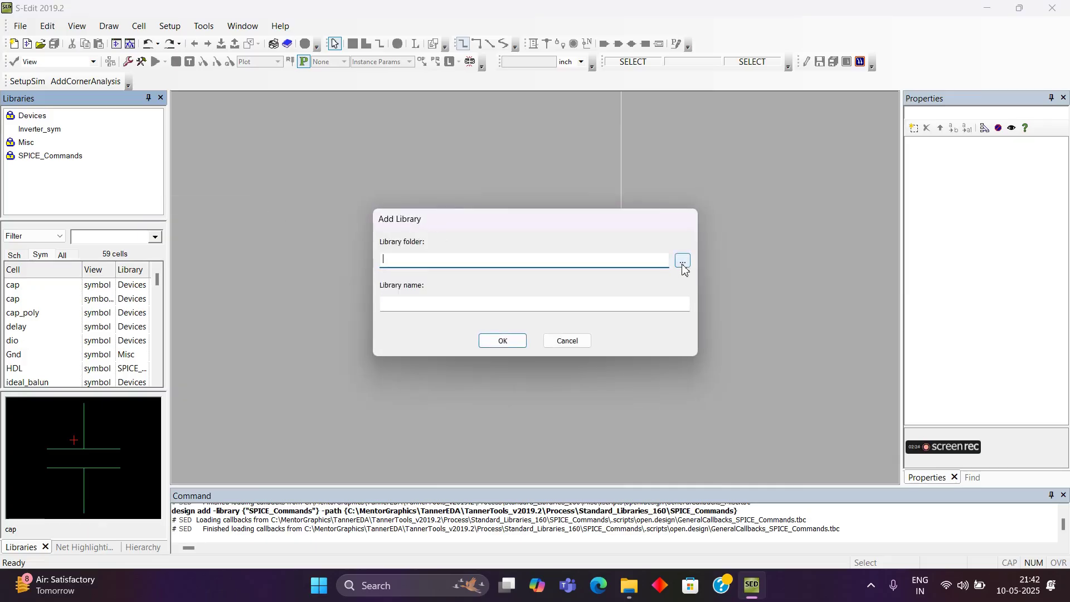
click(672, 262)
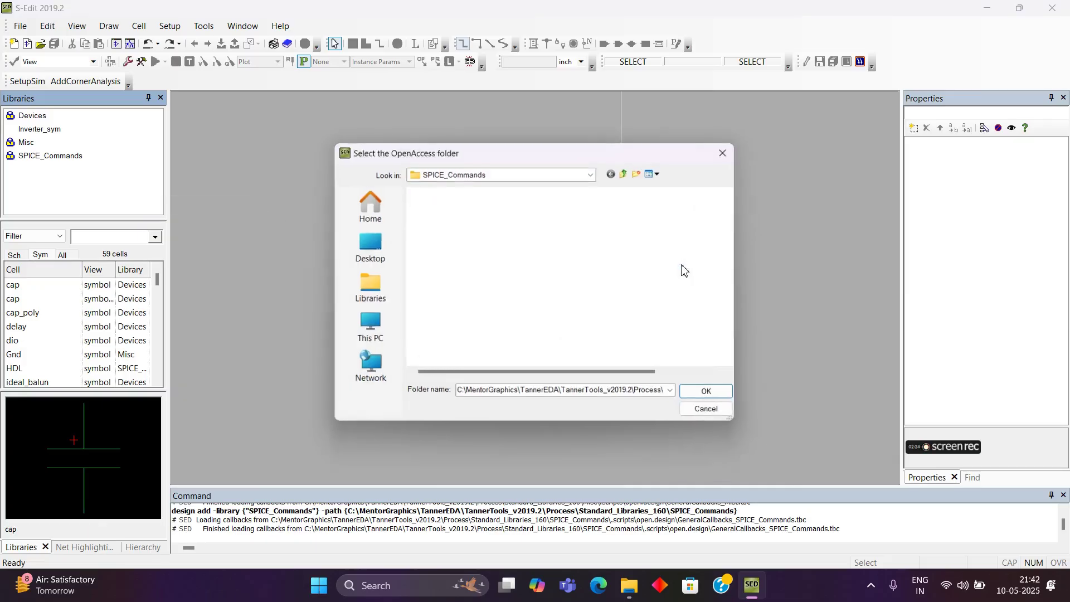
click(627, 173)
click(474, 249)
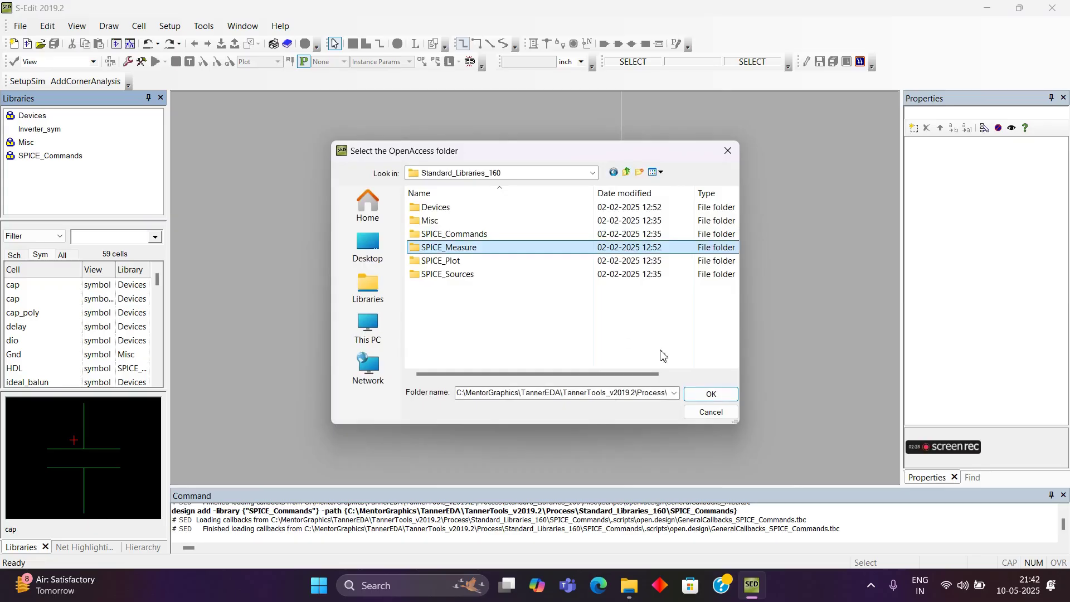
click(708, 393)
click(491, 343)
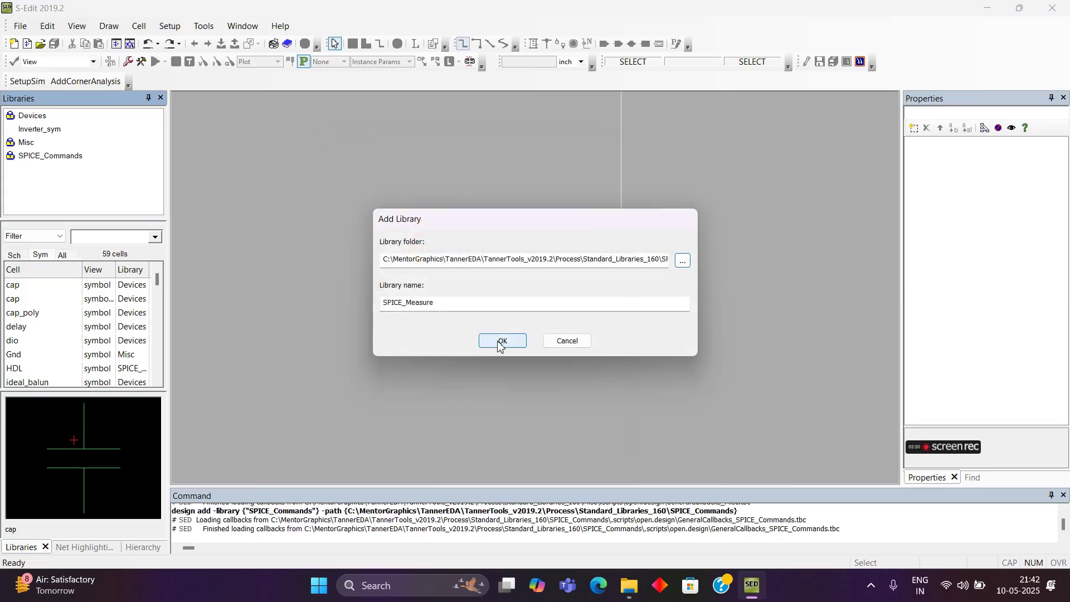
Add the SPICE_Plot library from the Standard_Libraries_160 folder
right_click(67, 201)
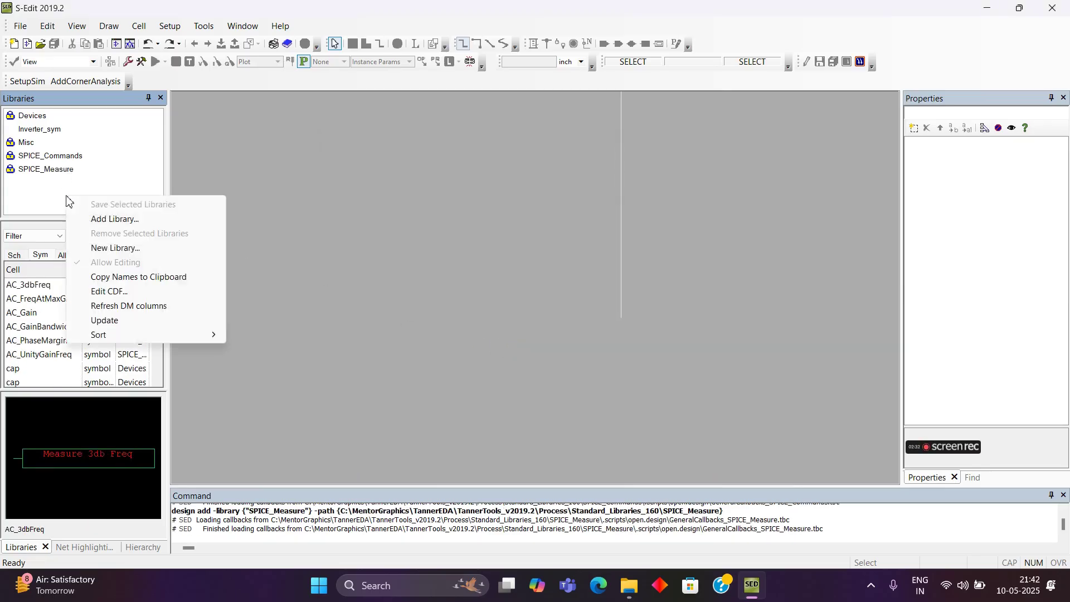
click(128, 219)
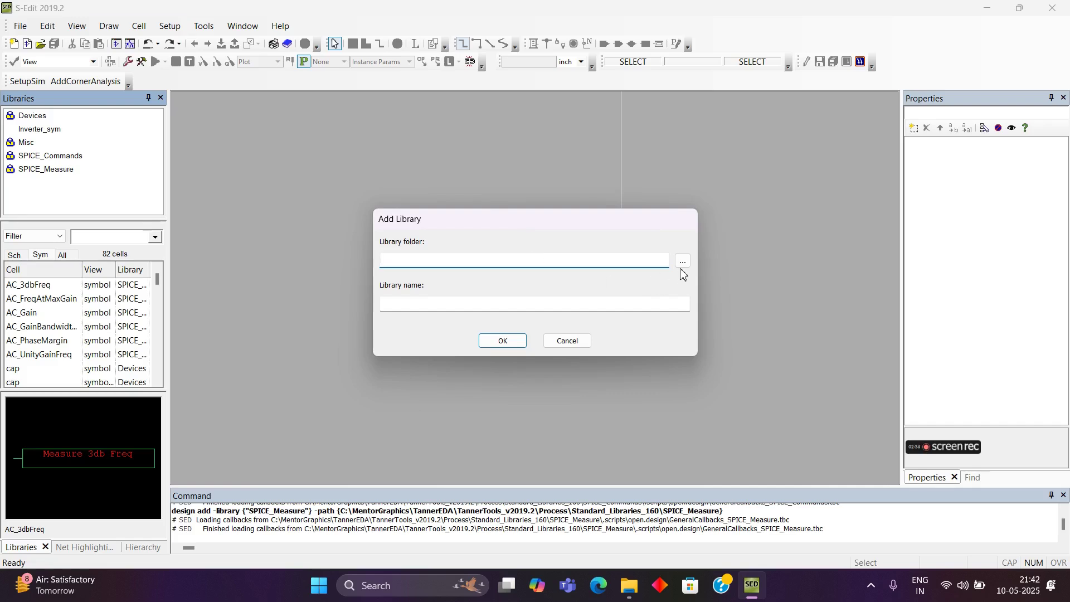
click(682, 260)
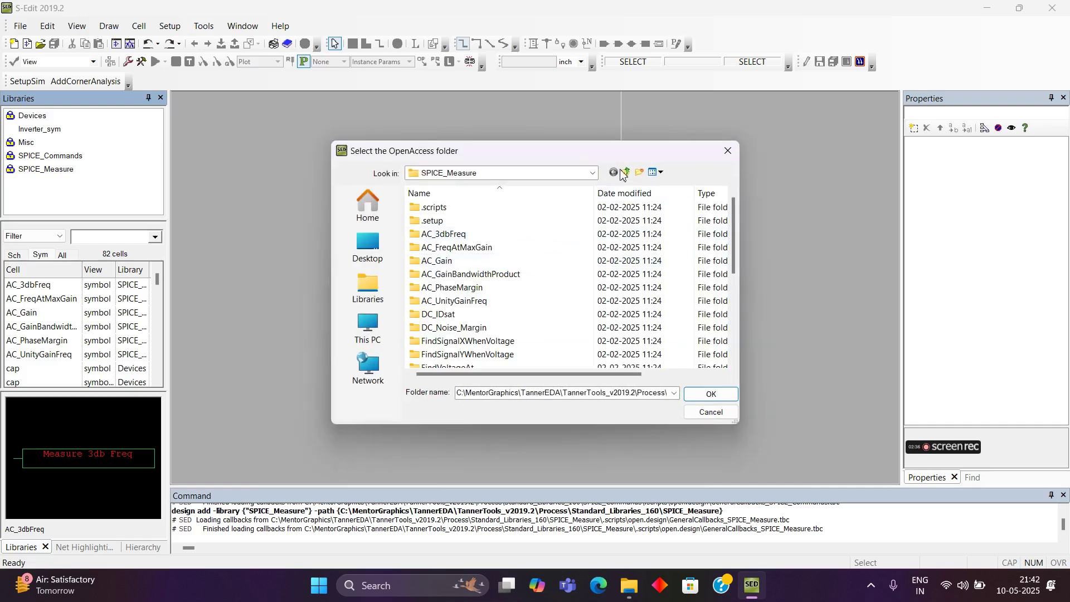
click(627, 172)
click(491, 260)
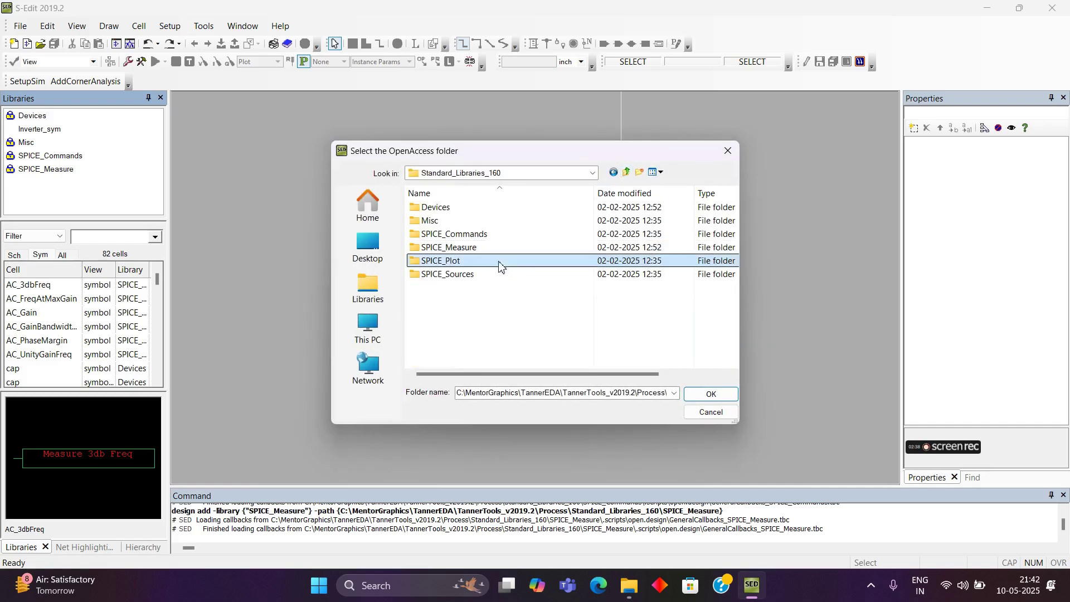
click(710, 393)
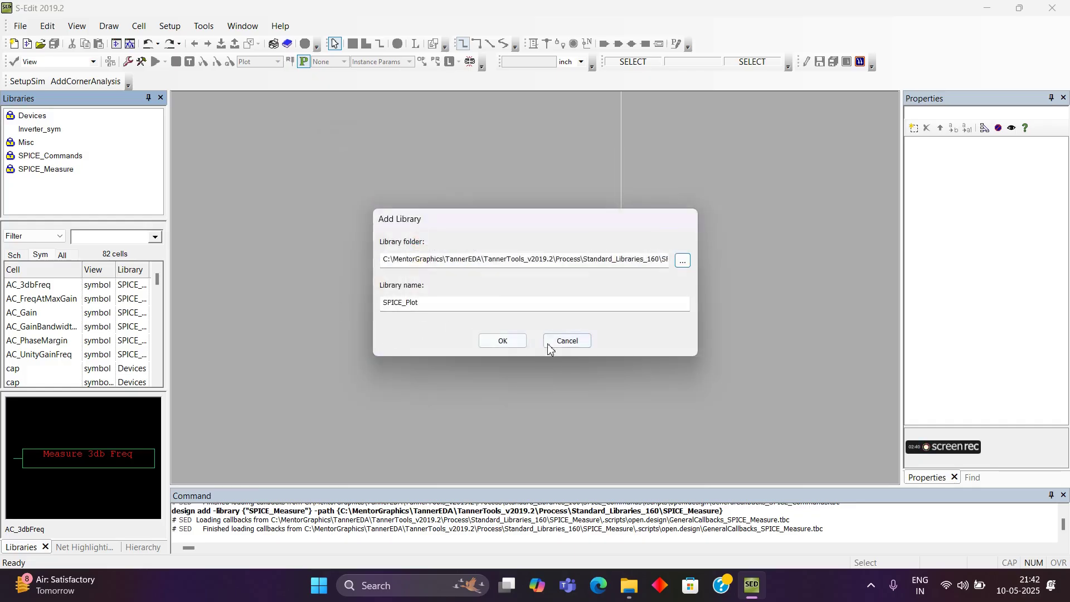
click(503, 340)
Add the SPICE_Sources library from the Standard_Libraries_160 folder
right_click(59, 209)
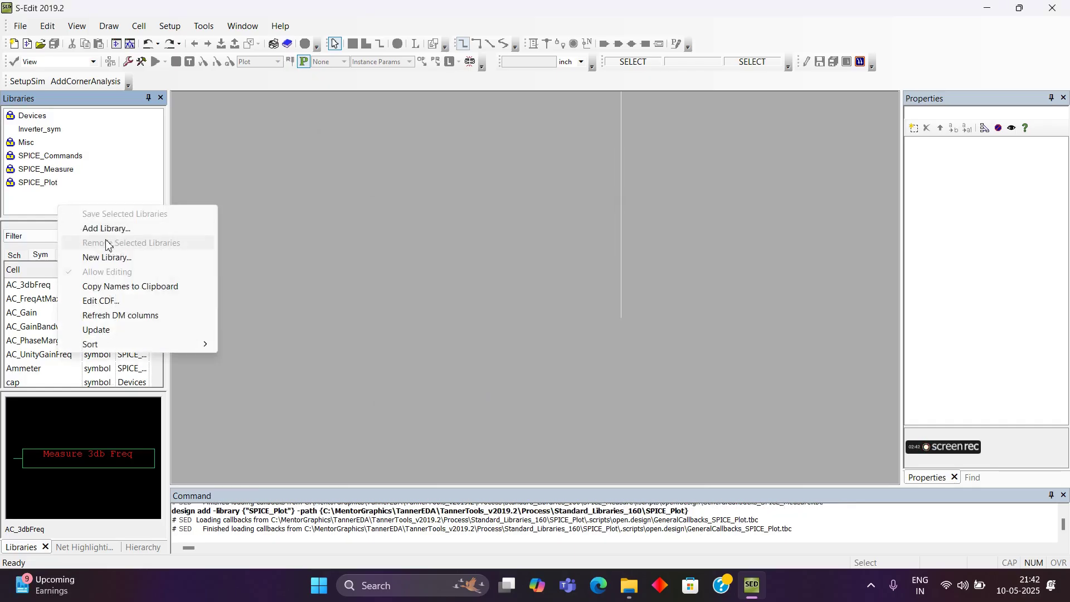
click(111, 229)
click(687, 266)
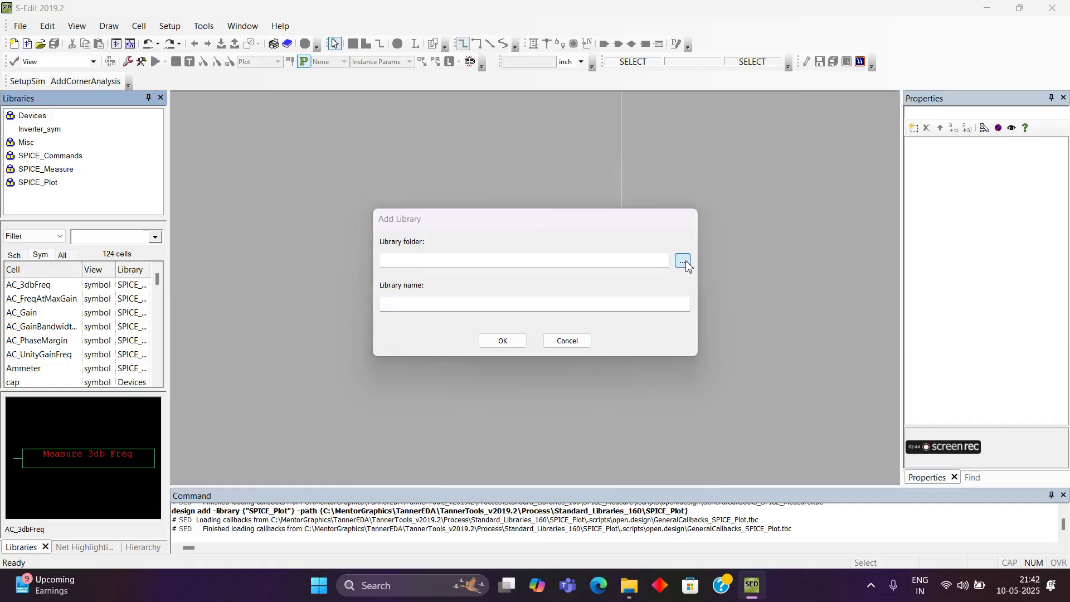
click(627, 174)
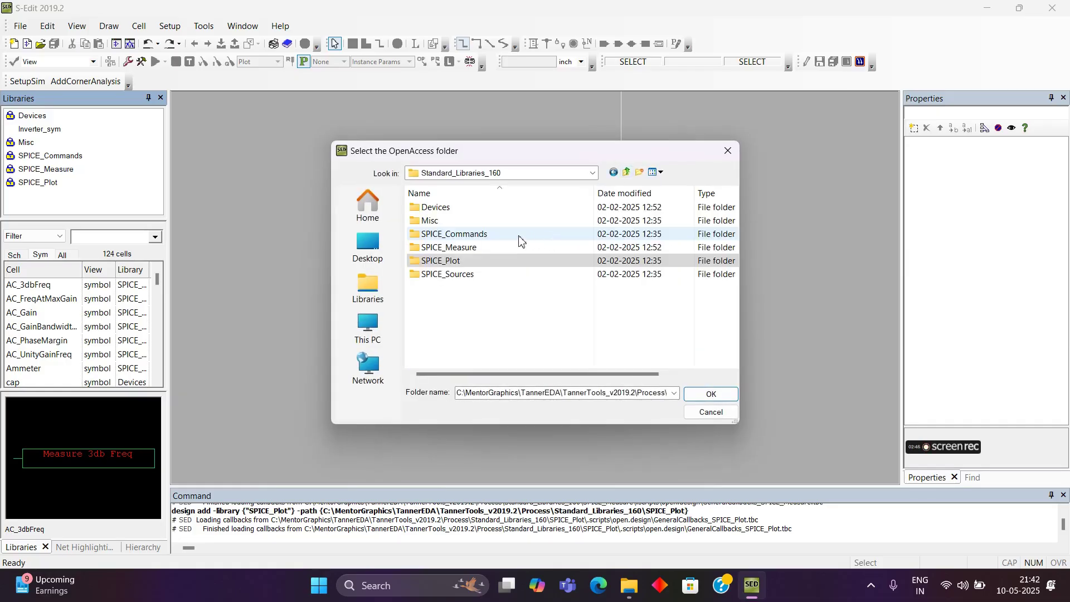
click(494, 274)
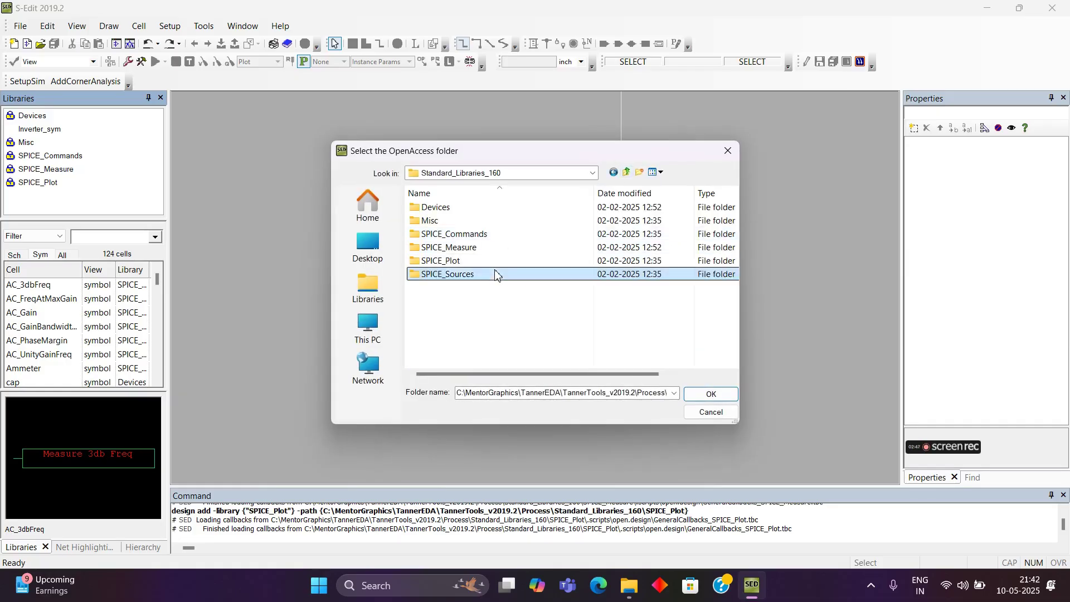
click(709, 395)
click(506, 338)
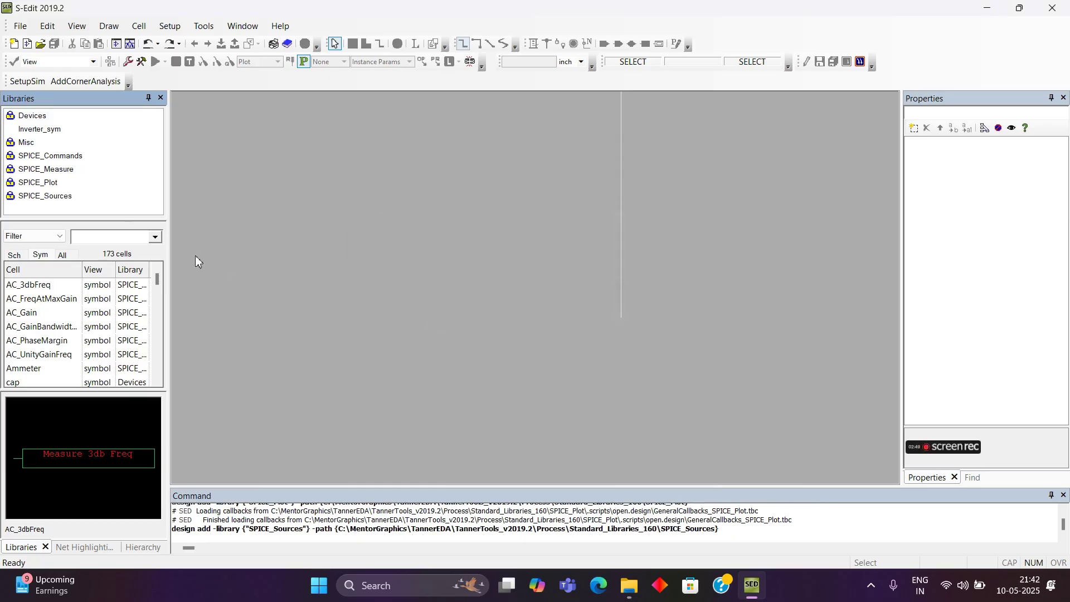
Start adding another existing library and browse to the C: drive for its folder
right_click(102, 209)
click(137, 229)
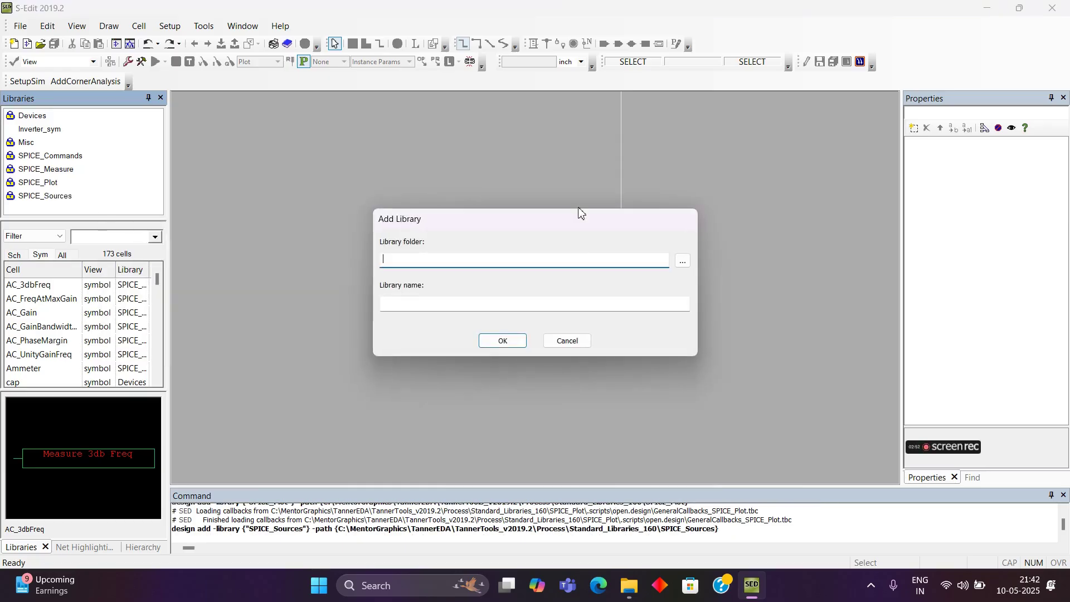
click(681, 261)
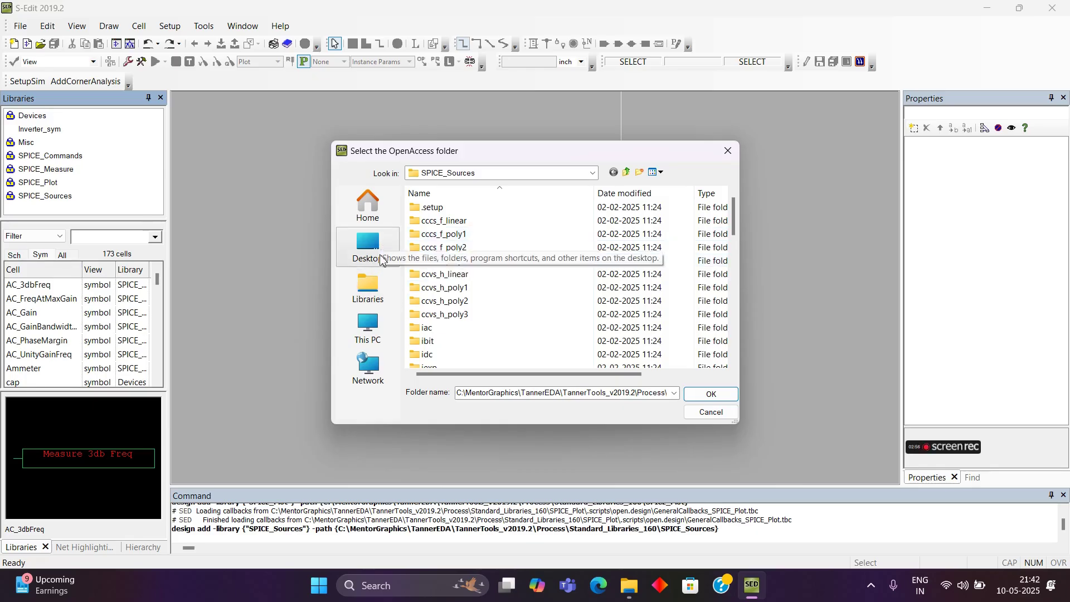
click(368, 326)
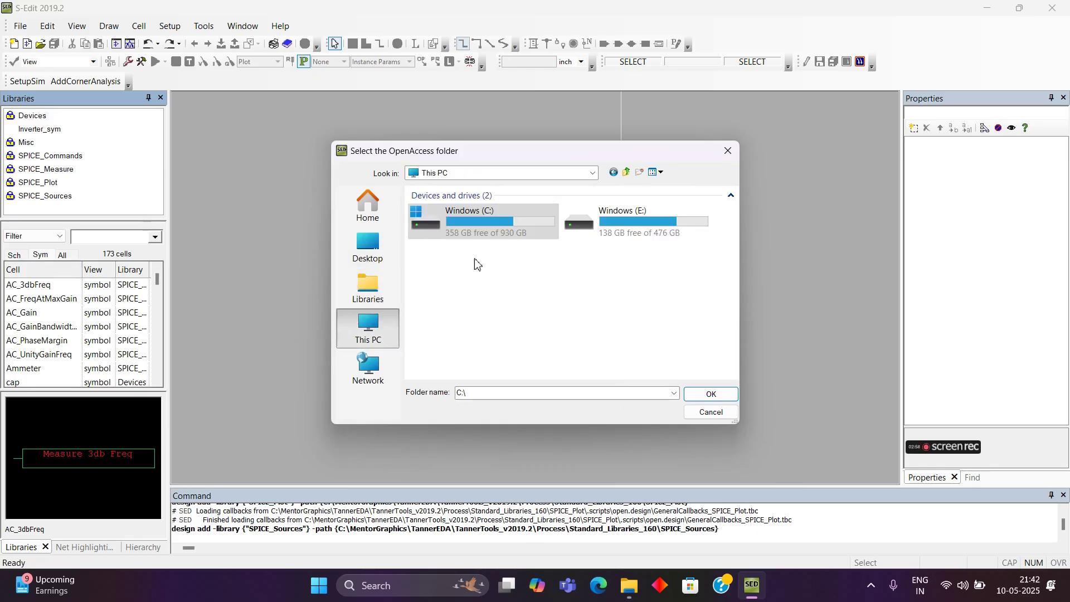
double_click(508, 229)
scroll(499, 264, down, 6)
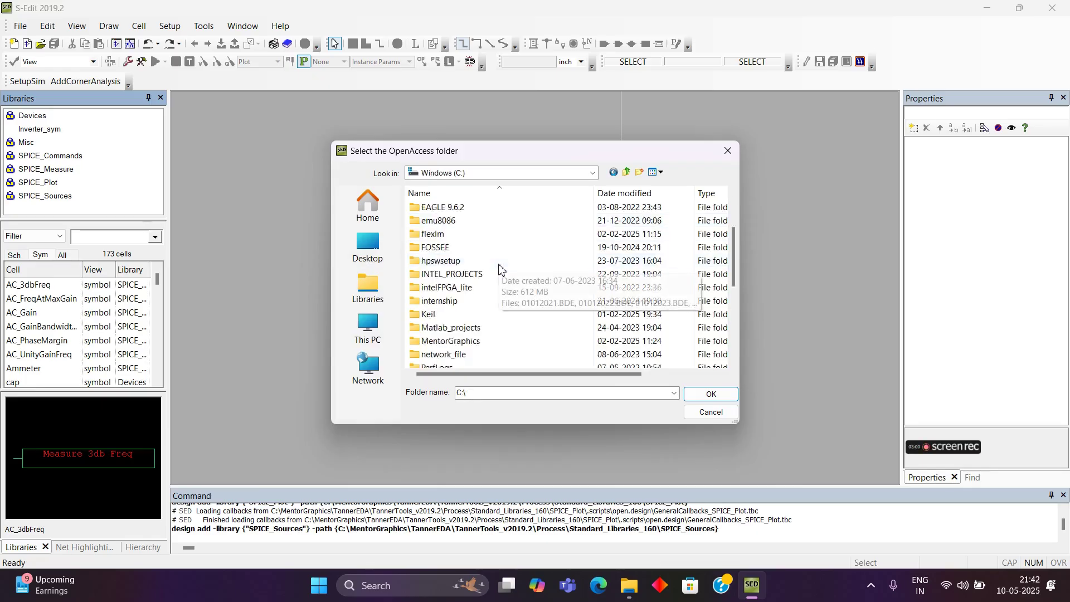
scroll(500, 268, down, 3)
scroll(499, 267, up, 7)
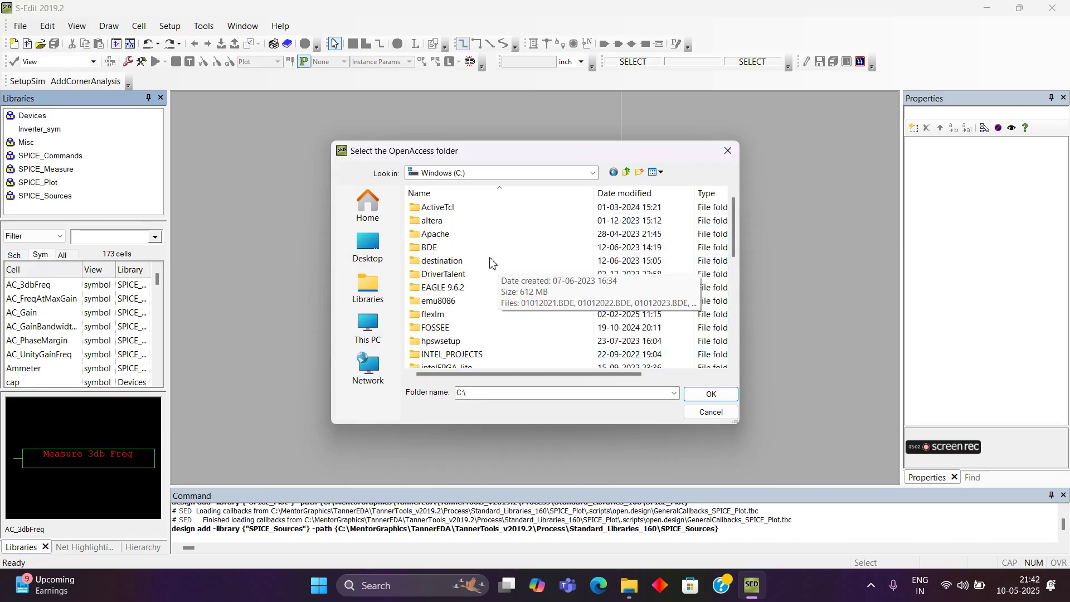
Browse from the C: drive through the Users folder to the user account's Downloads folder
click(505, 234)
key(u)
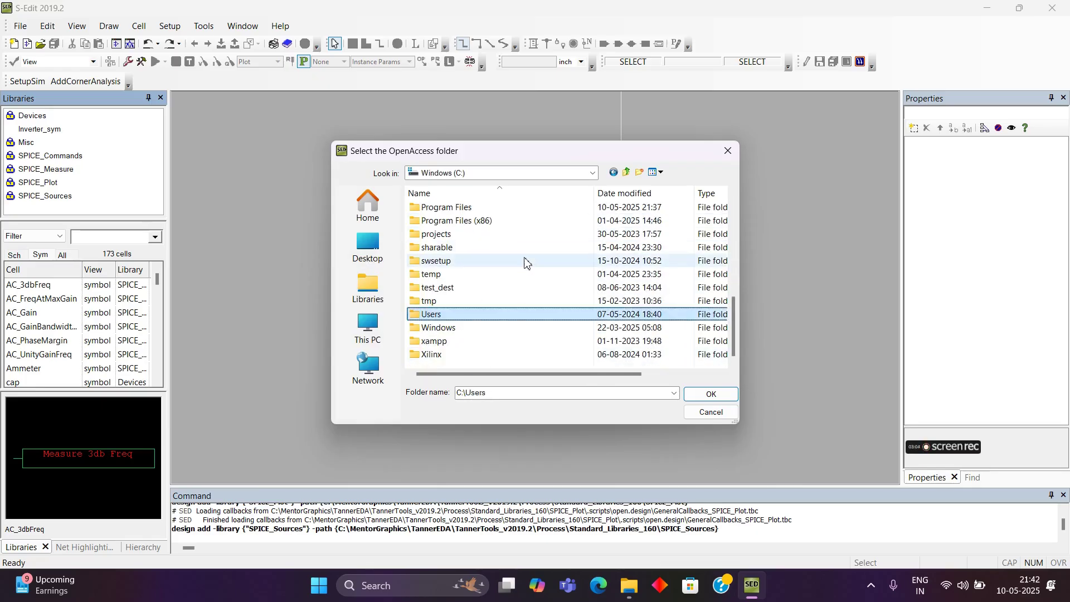
key(Return)
double_click(459, 246)
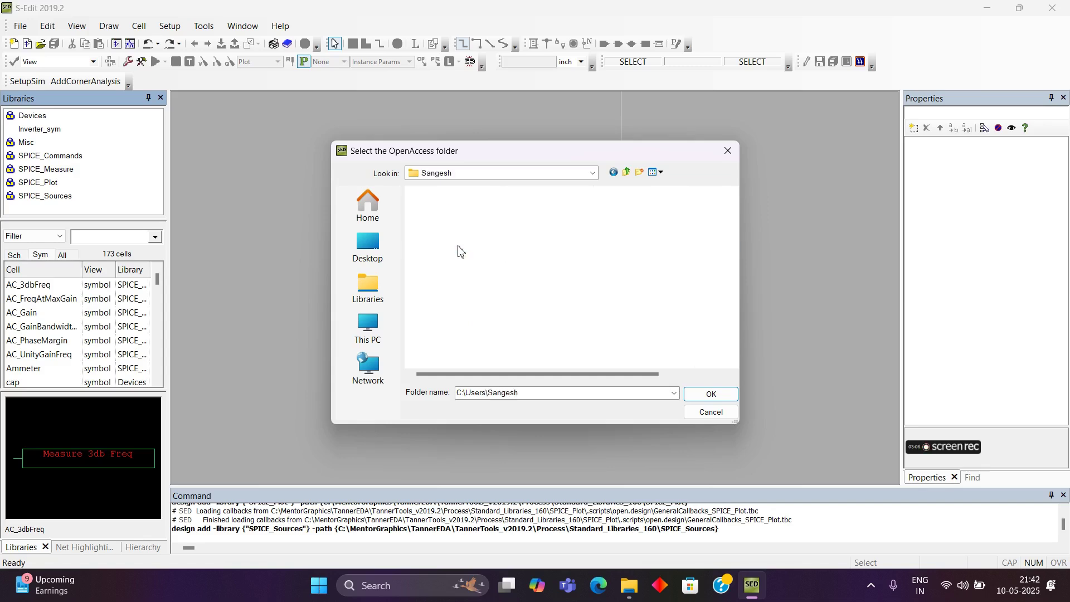
key(d)
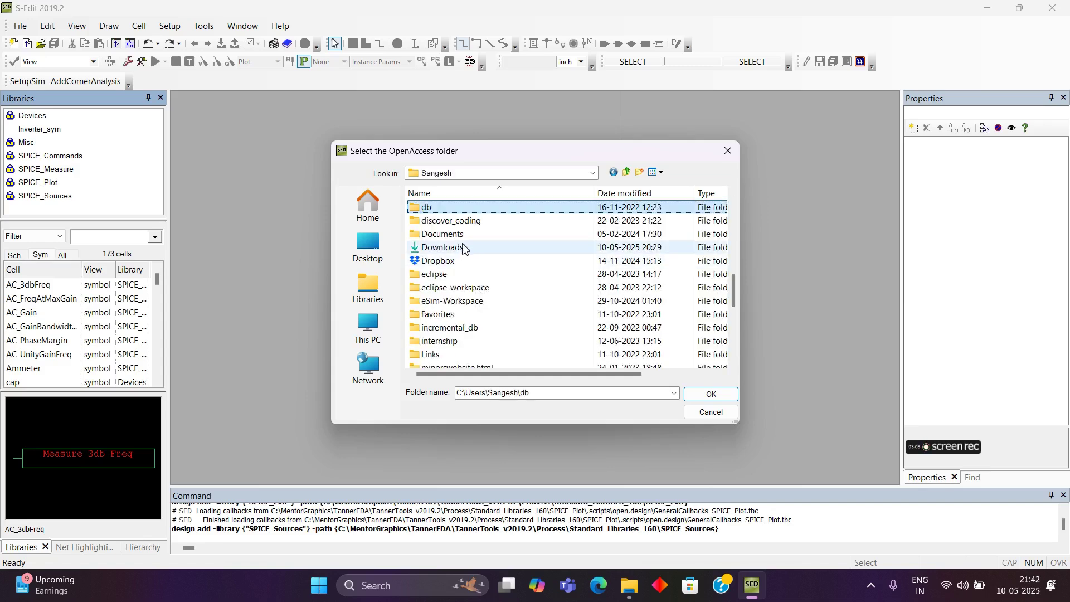
double_click(453, 250)
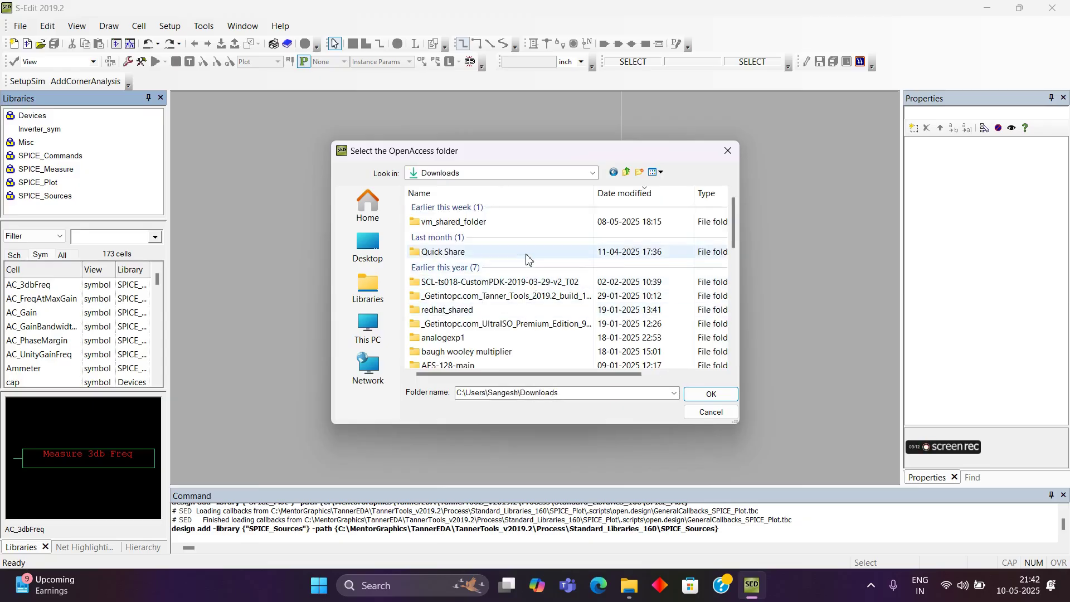
Add the ts018_scl_prim library from SCL-ts018-CustomPDK-2019-03-29-v2_T02\SCL\ts018 and enlarge the command log
double_click(497, 284)
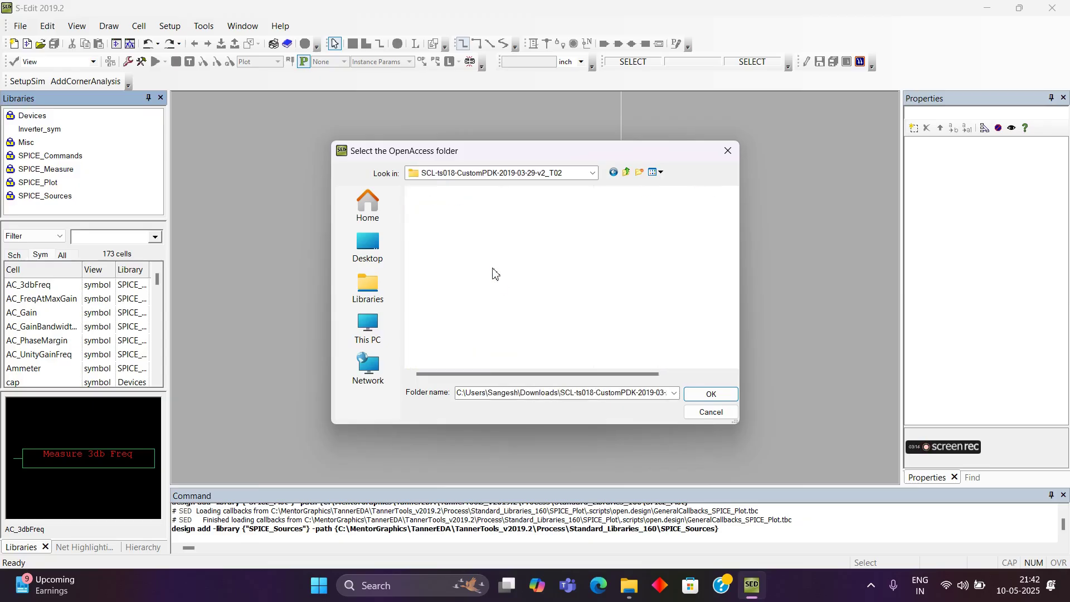
double_click(451, 224)
double_click(448, 225)
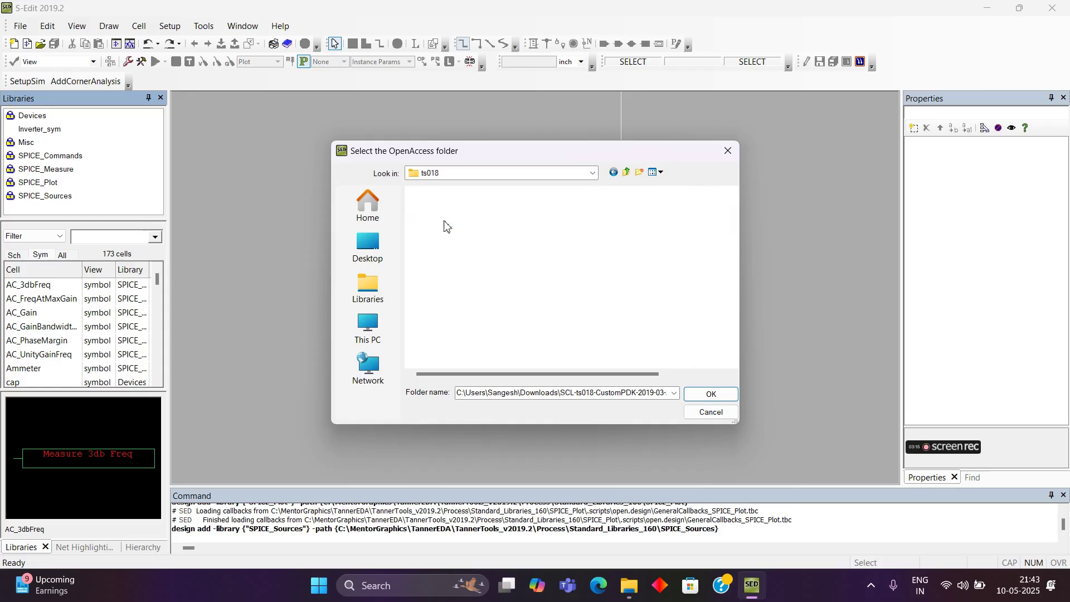
click(459, 228)
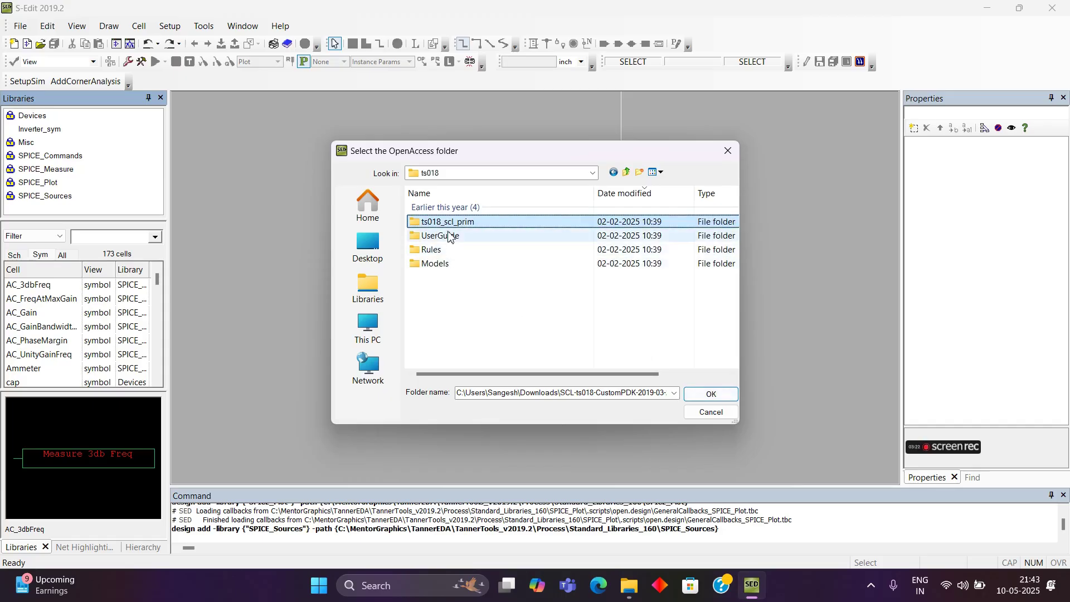
click(712, 394)
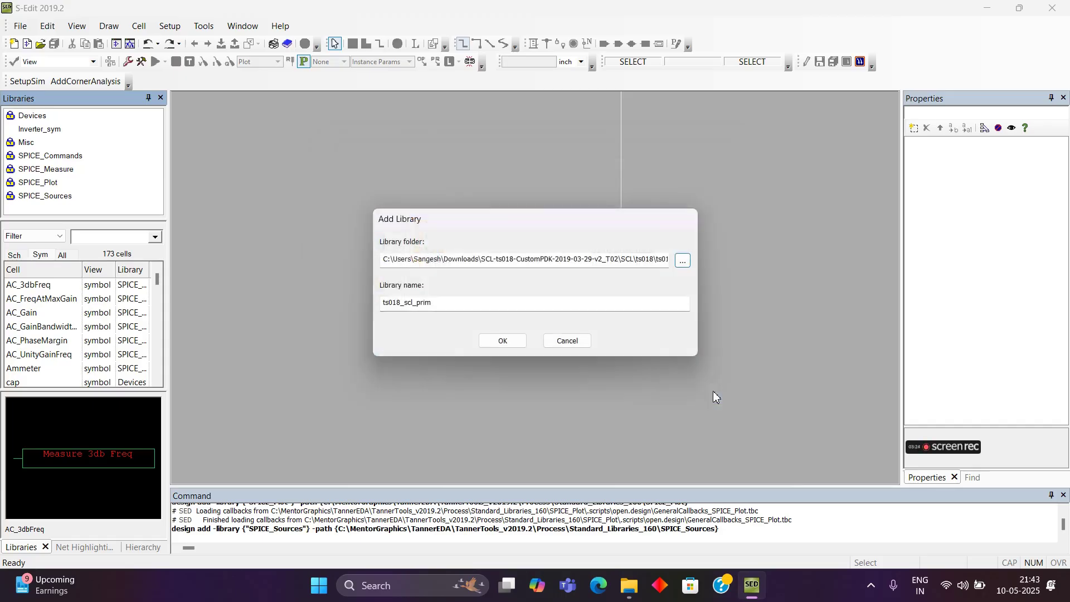
click(509, 341)
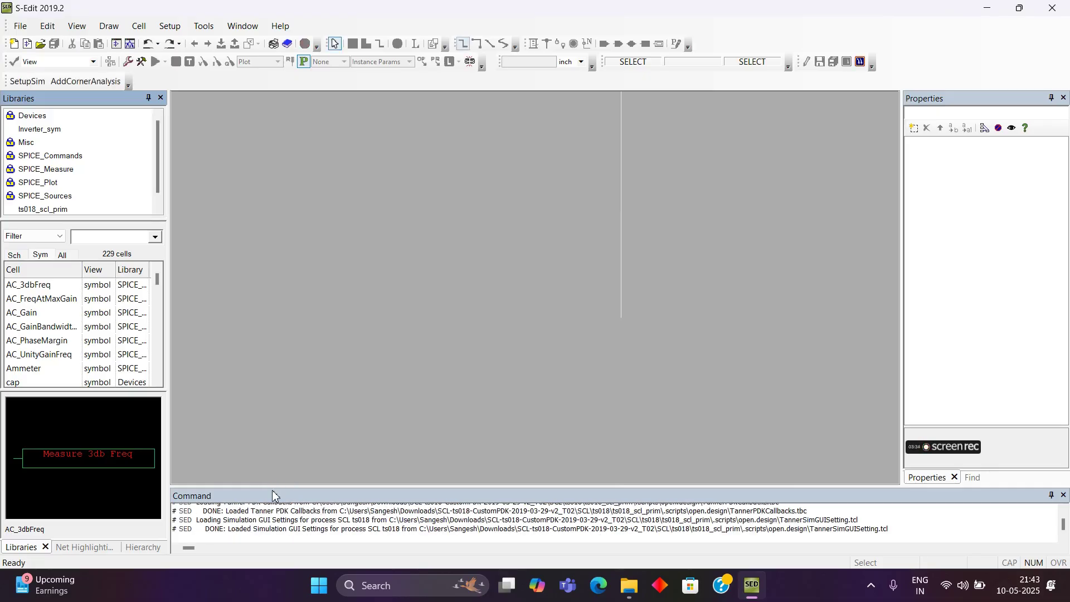
drag(278, 495, 288, 452)
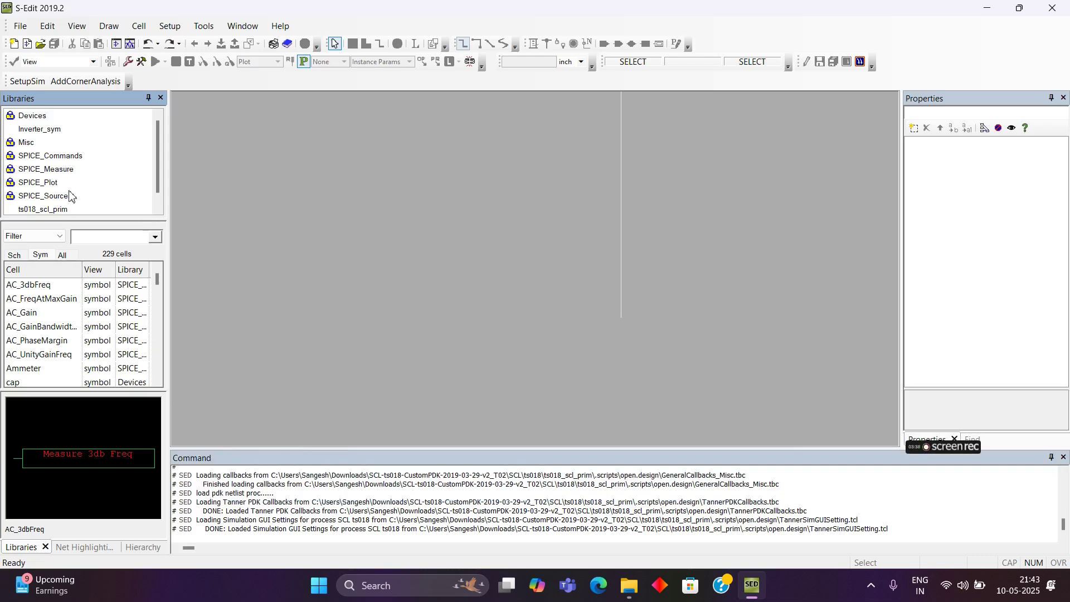
Create a new schematic view for a cell named Inv in the Inverter_sym library and fit it to the window
click(137, 31)
click(170, 41)
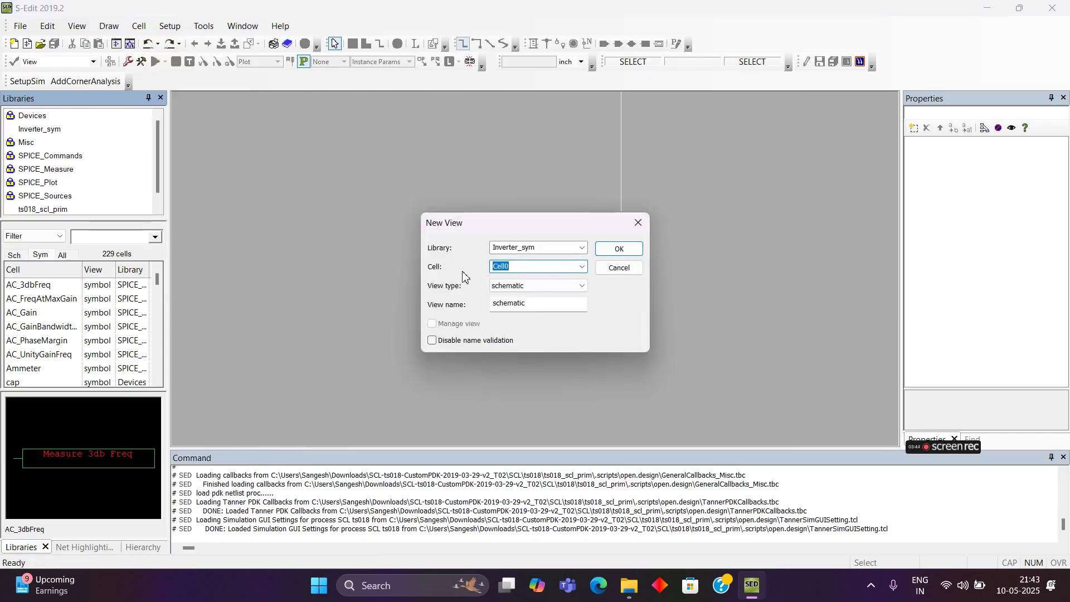
text(Inv)
click(617, 249)
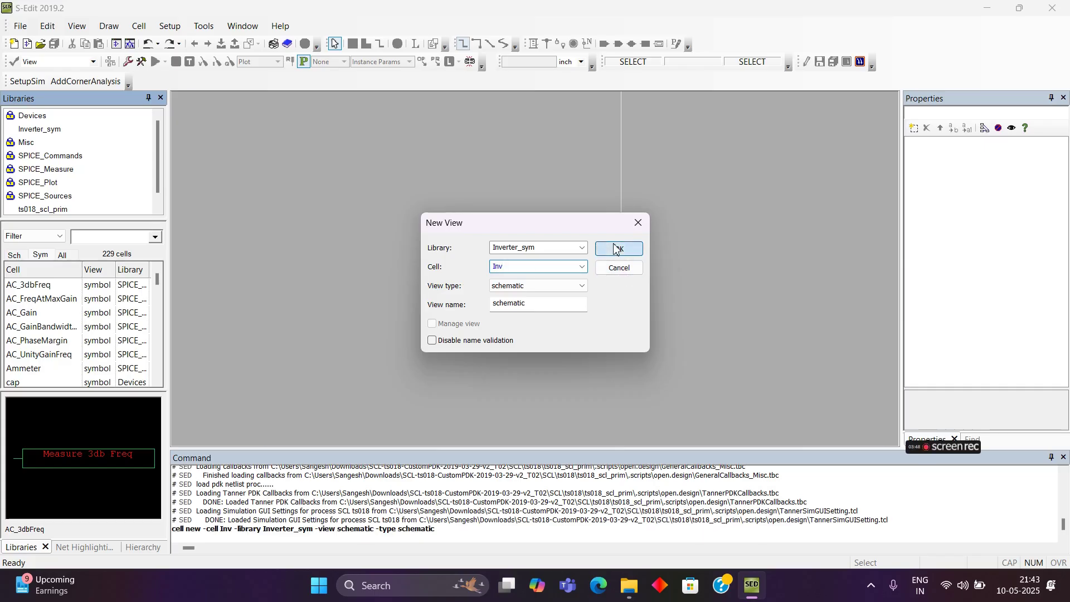
click(841, 212)
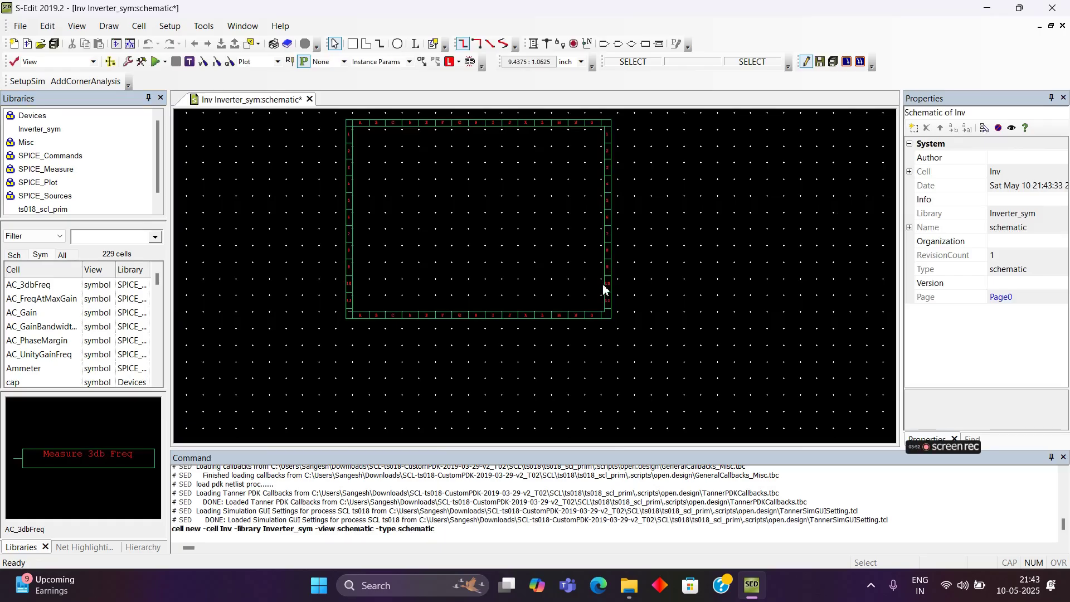
key(Num_Lock)
key(Home)
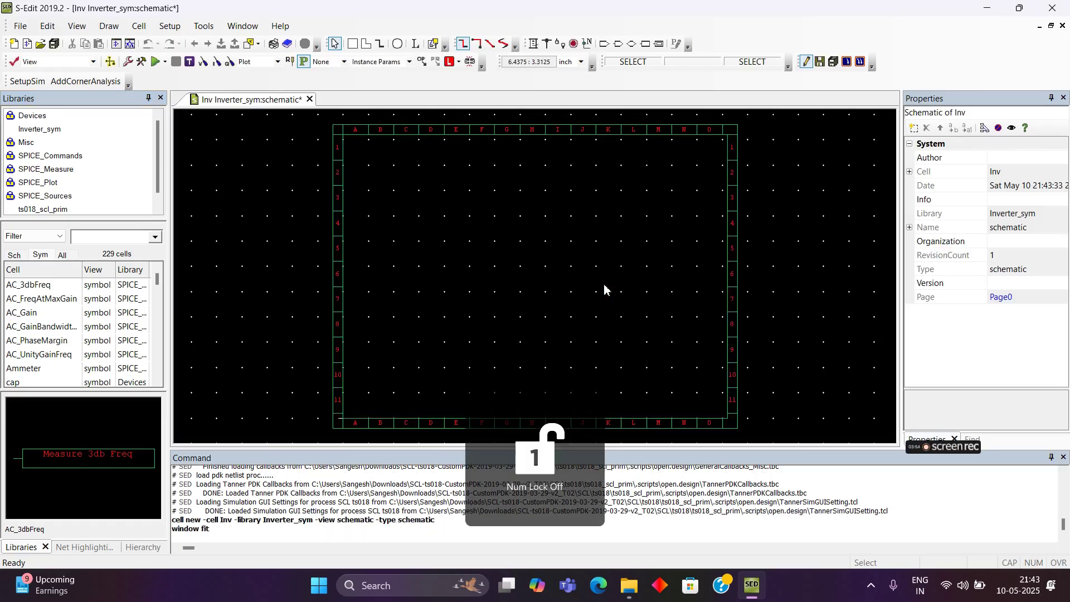
Select all loaded libraries from Devices through ts018_scl_prim so their cells are listed together
click(34, 117)
scroll(47, 174, down, 1)
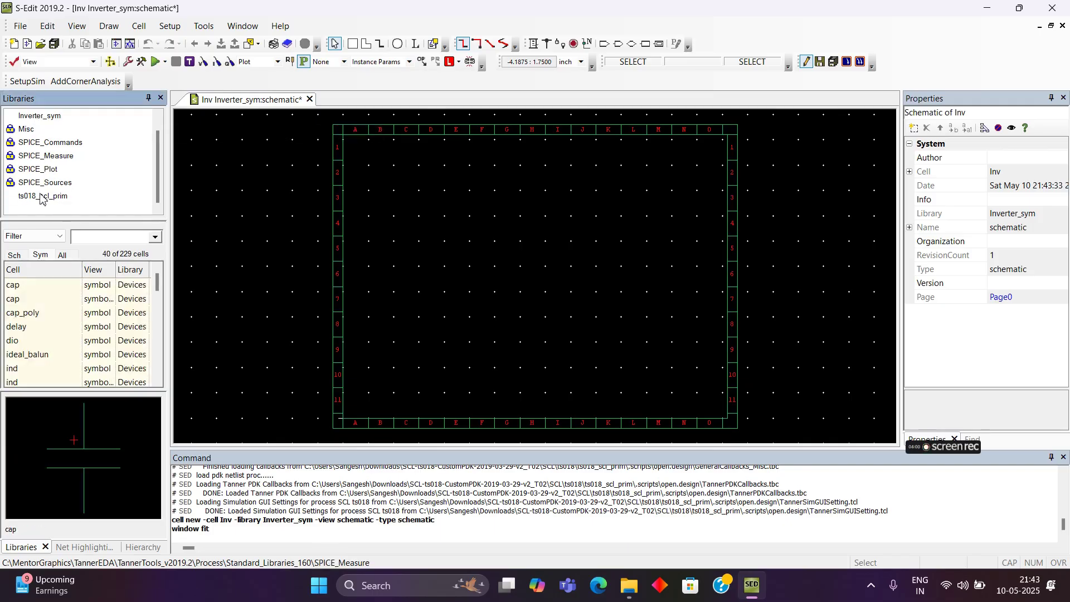
key(shift)
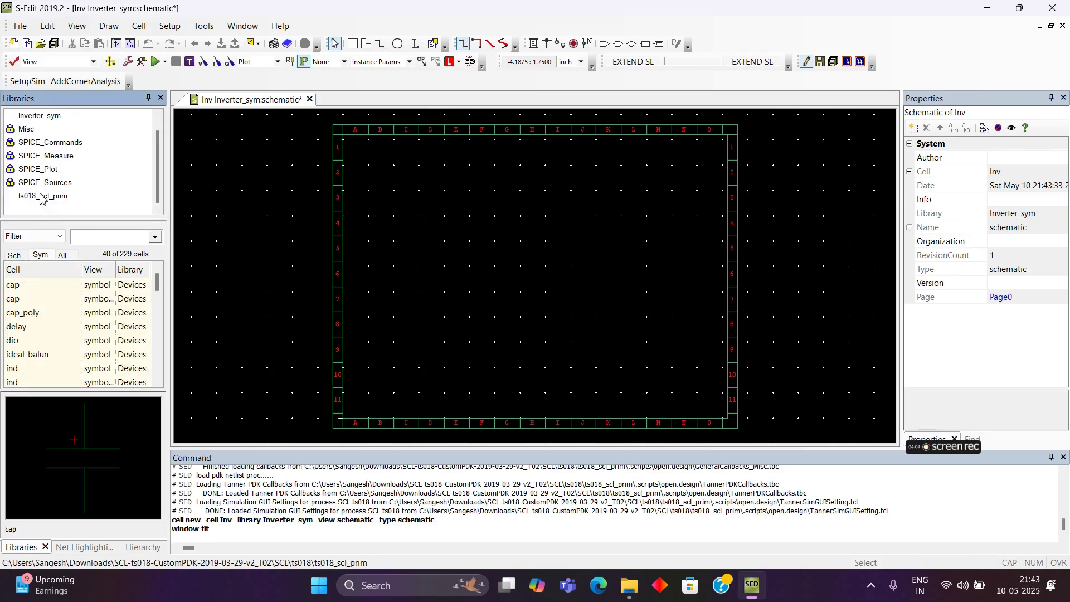
shift+click(40, 199)
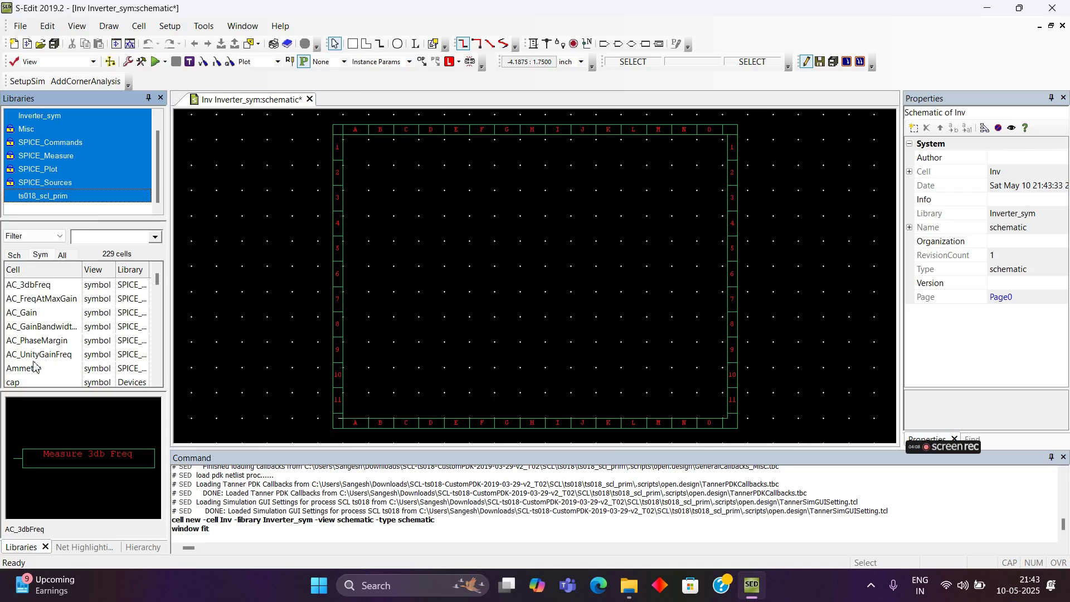
Filter the cells for nmos and place one nmos_18 transistor from ts018_scl_prim in the schematic's lower middle
click(98, 240)
text(nmos)
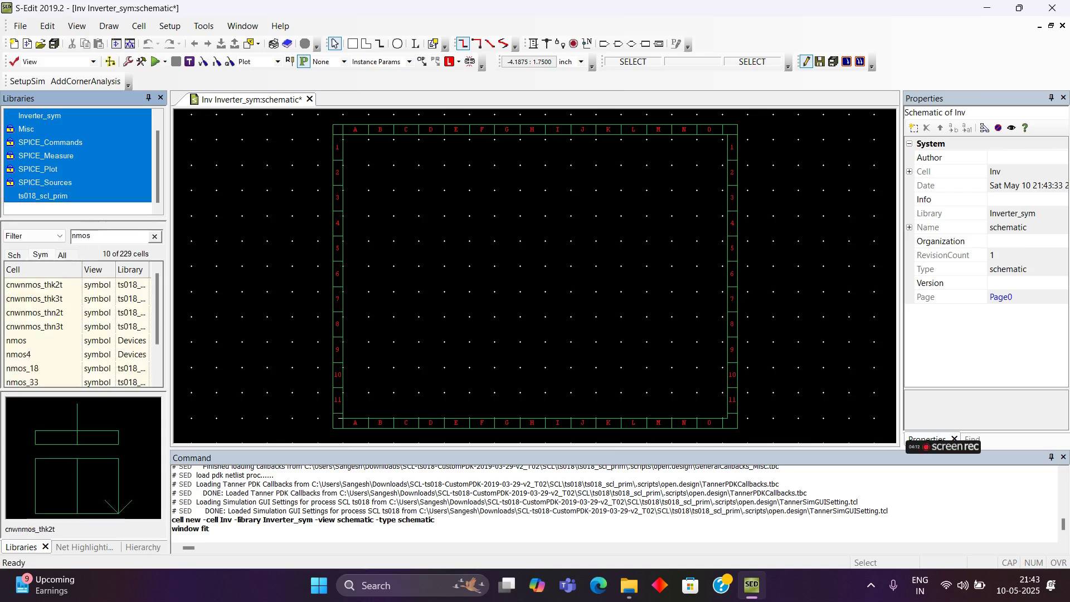
drag(28, 369, 460, 339)
scroll(513, 329, up, 2)
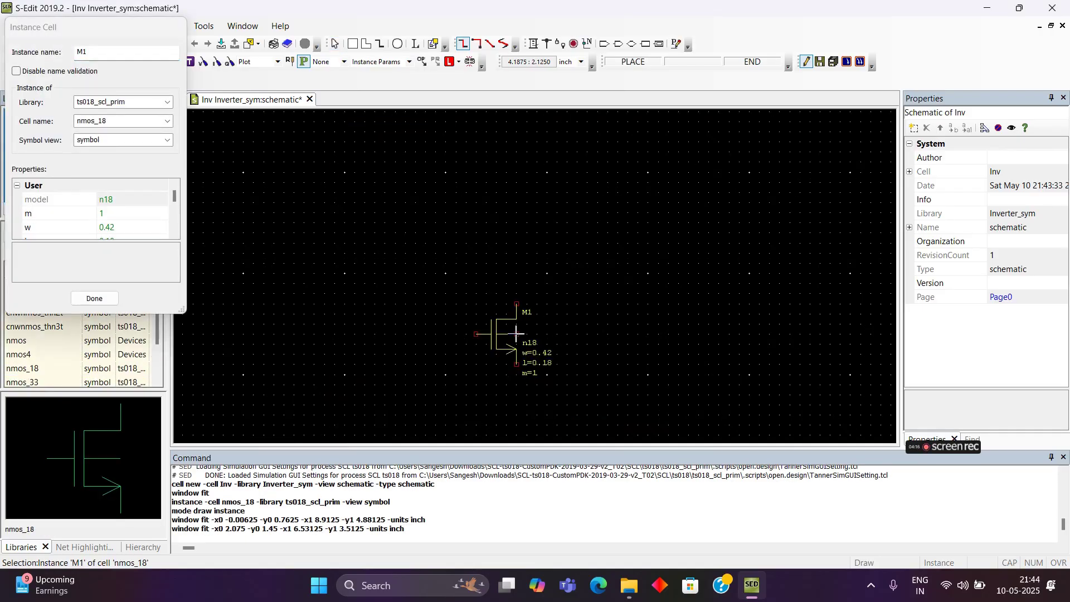
click(526, 334)
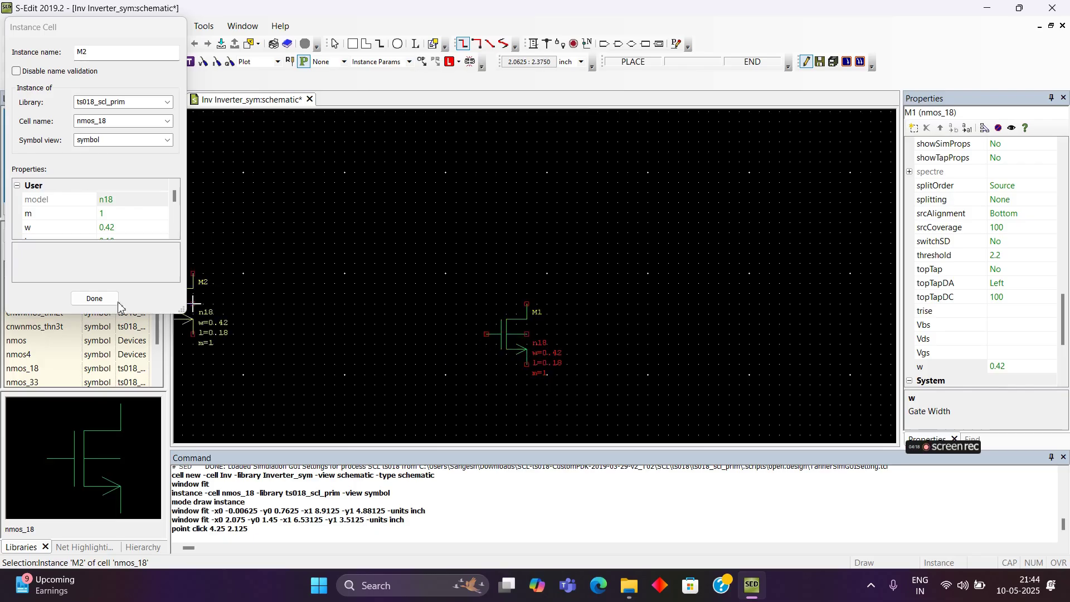
click(94, 299)
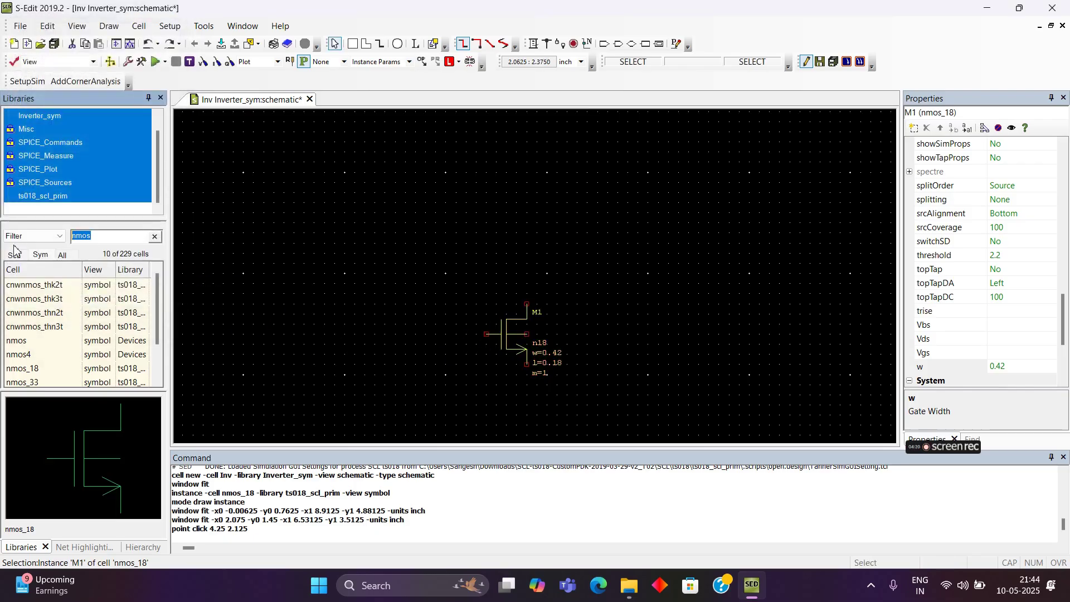
Filter the cells for pmos and place one pmos_18 transistor directly above the NMOS
text(pmo)
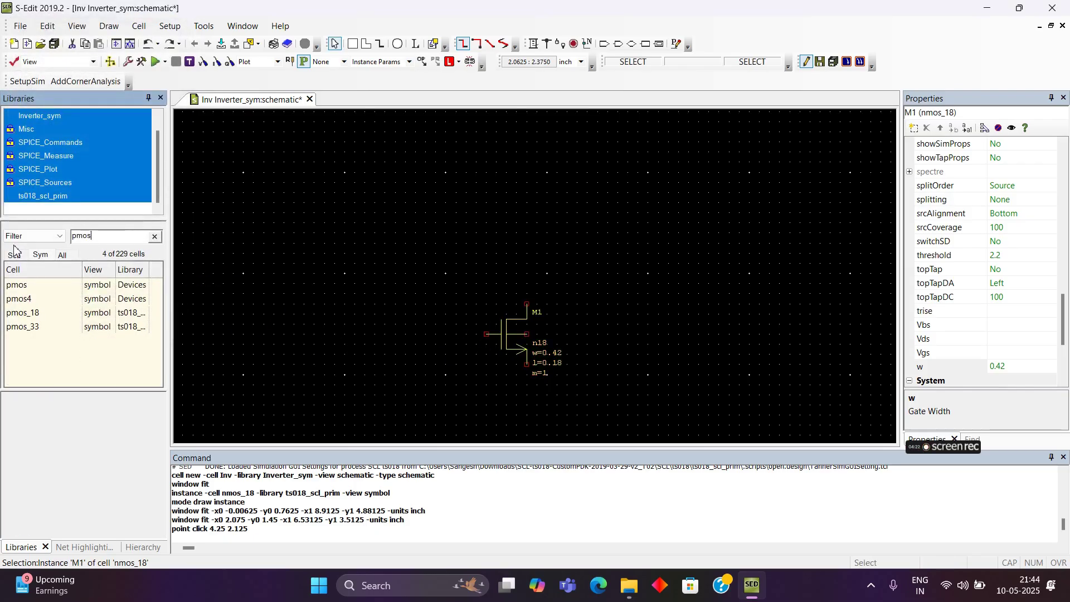
double_click(22, 312)
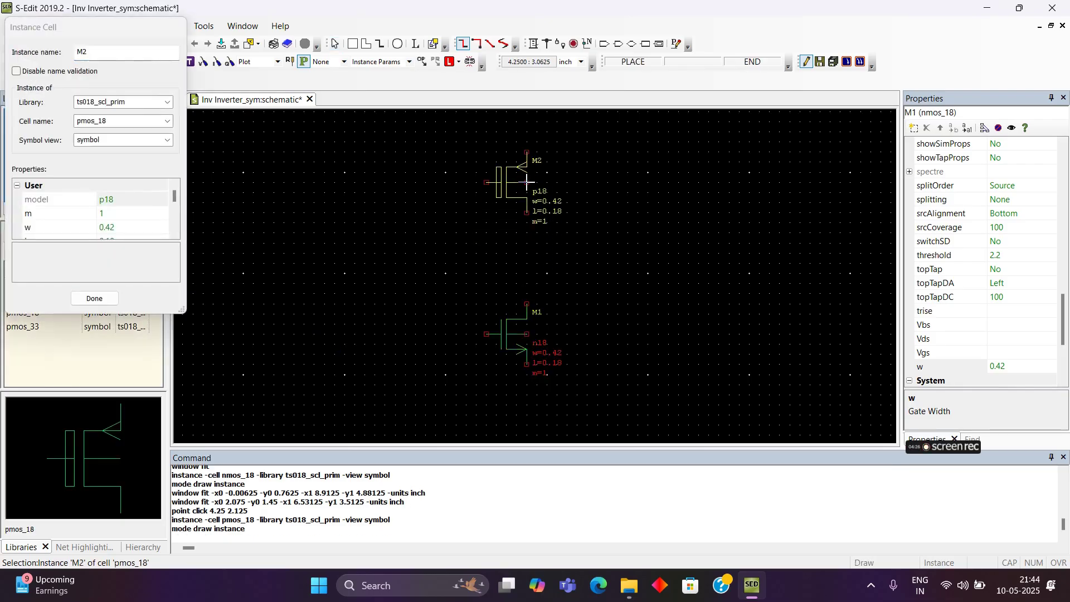
click(516, 183)
click(94, 298)
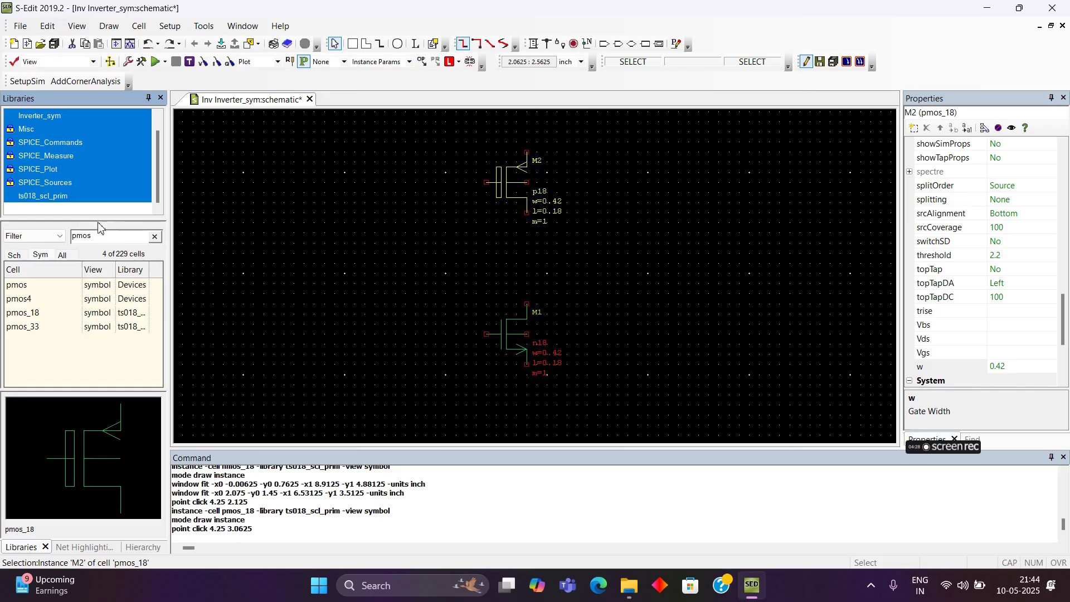
Filter the cells for gnd and place a Gnd symbol directly below the NMOS source
double_click(94, 238)
text(gnd)
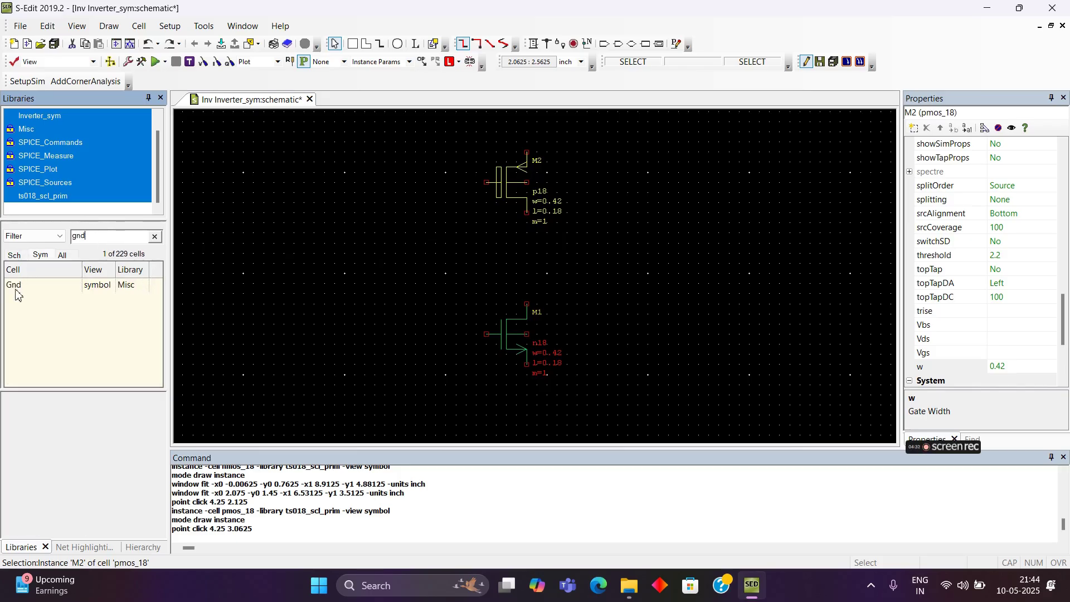
drag(23, 287, 533, 413)
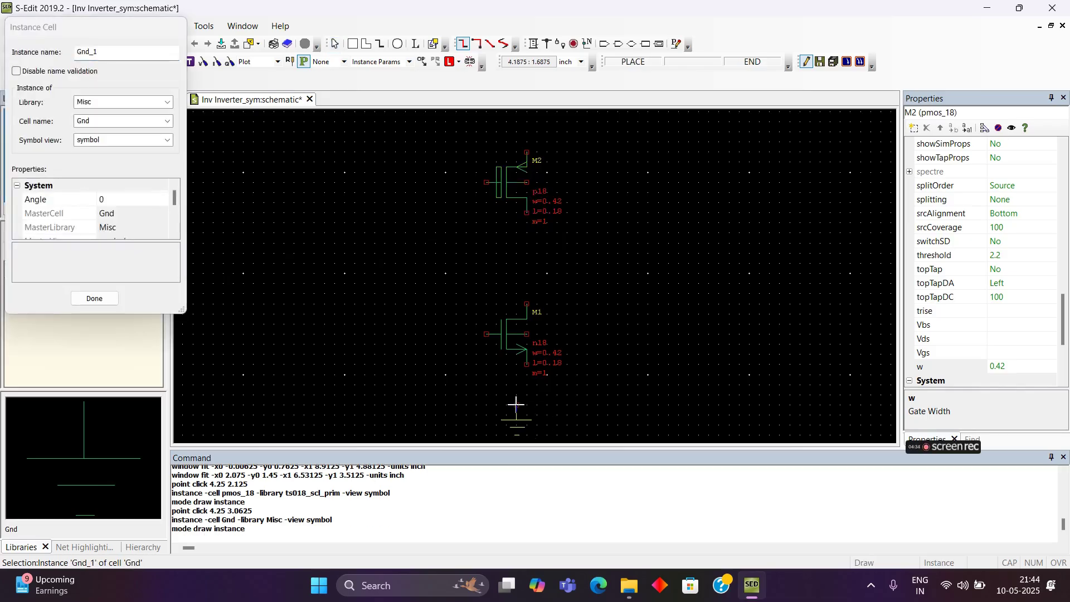
click(526, 396)
click(95, 299)
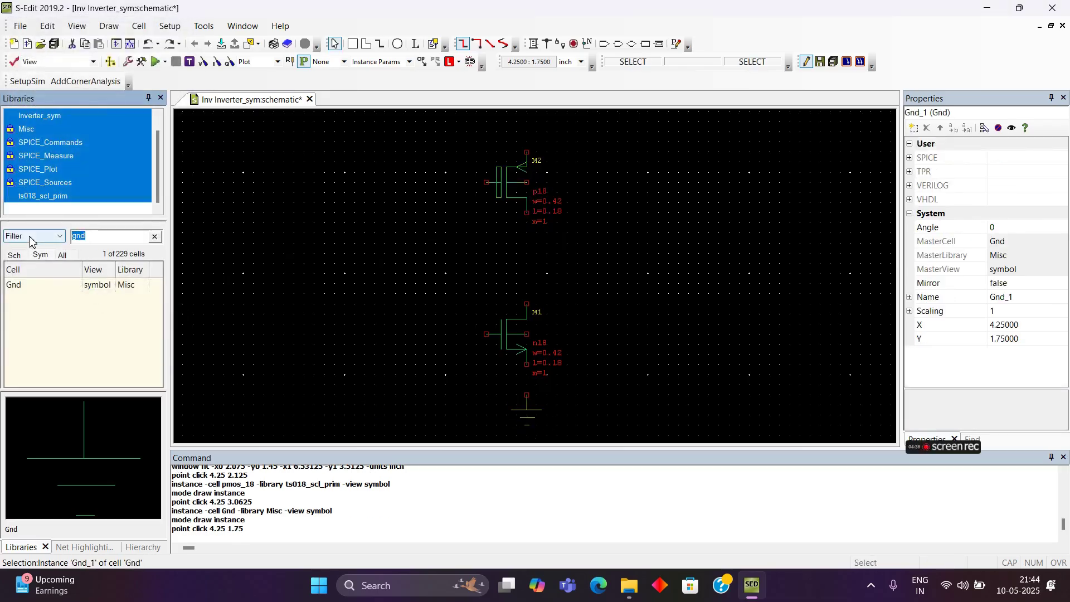
Filter the cells for vdc and place a vdc source to the upper right of the PMOS
text(vdc)
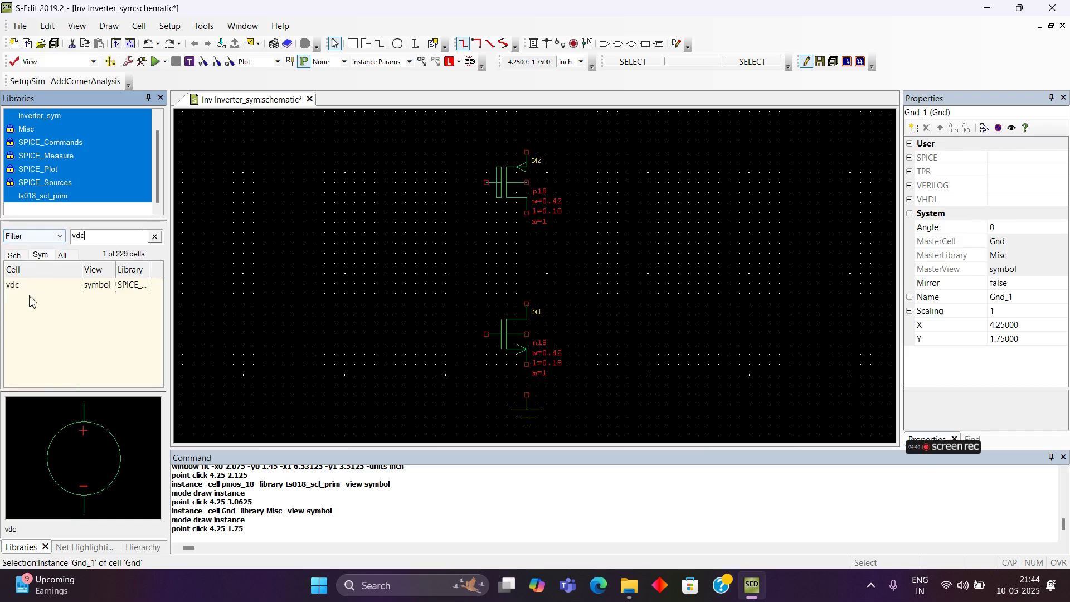
drag(12, 286, 578, 223)
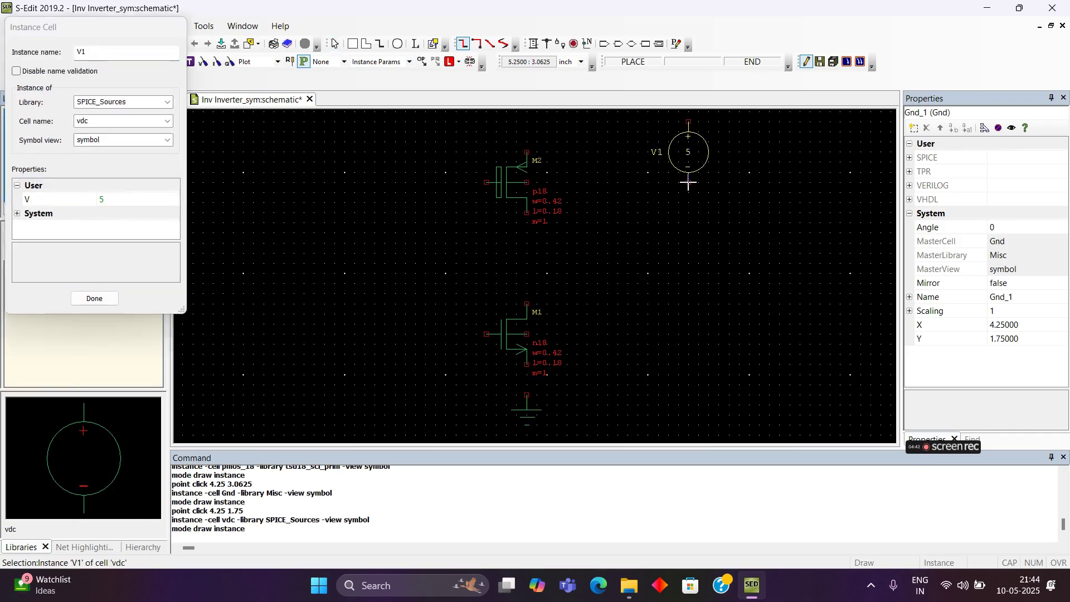
click(688, 182)
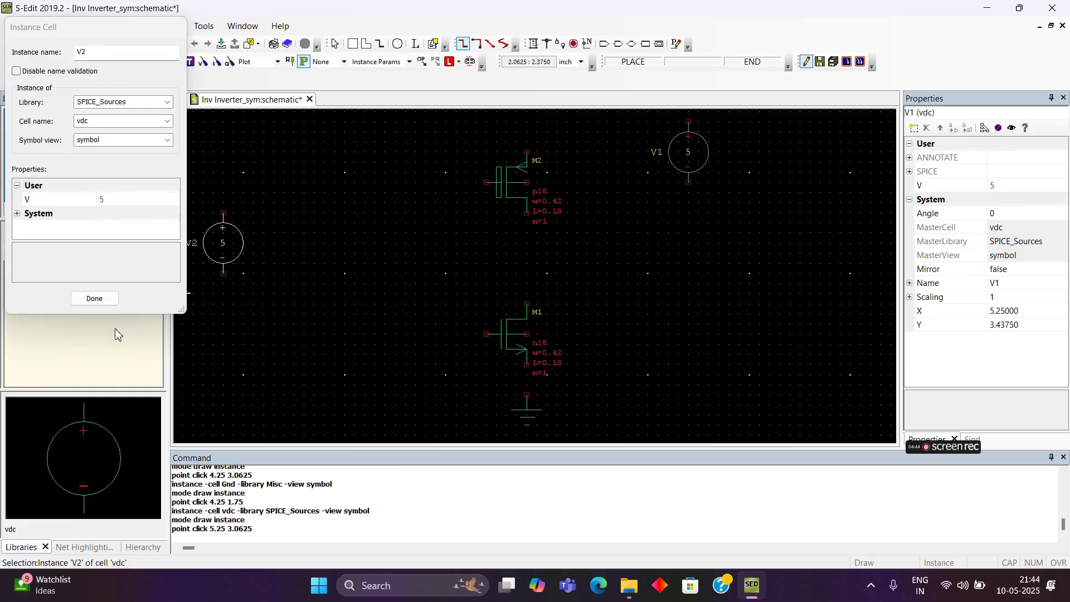
click(94, 298)
Filter the cells for vpul and place a vpulse source to the left of the transistors
double_click(92, 238)
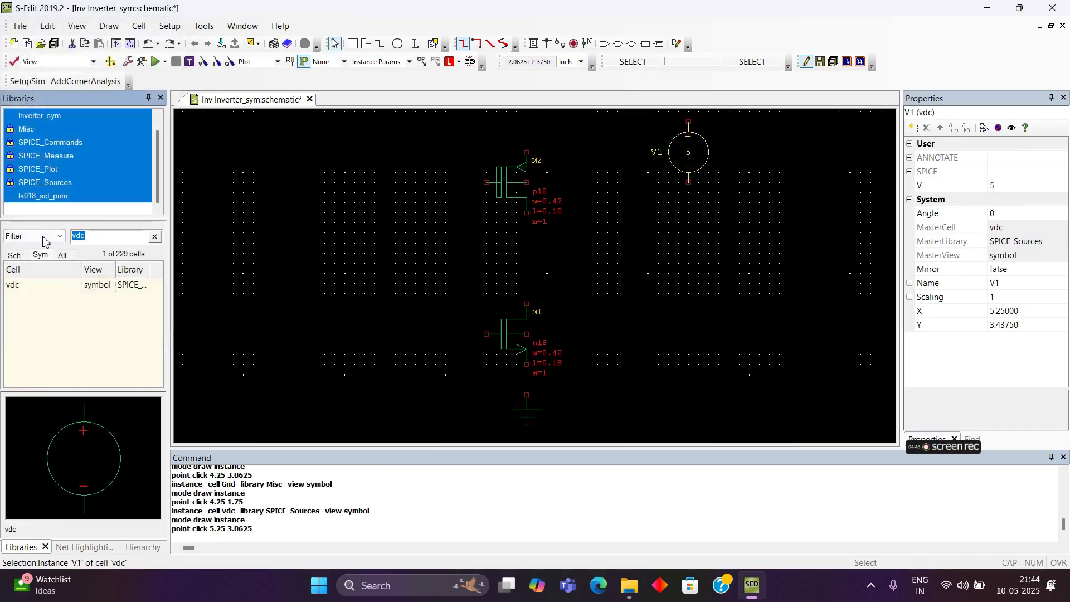
text(vpul)
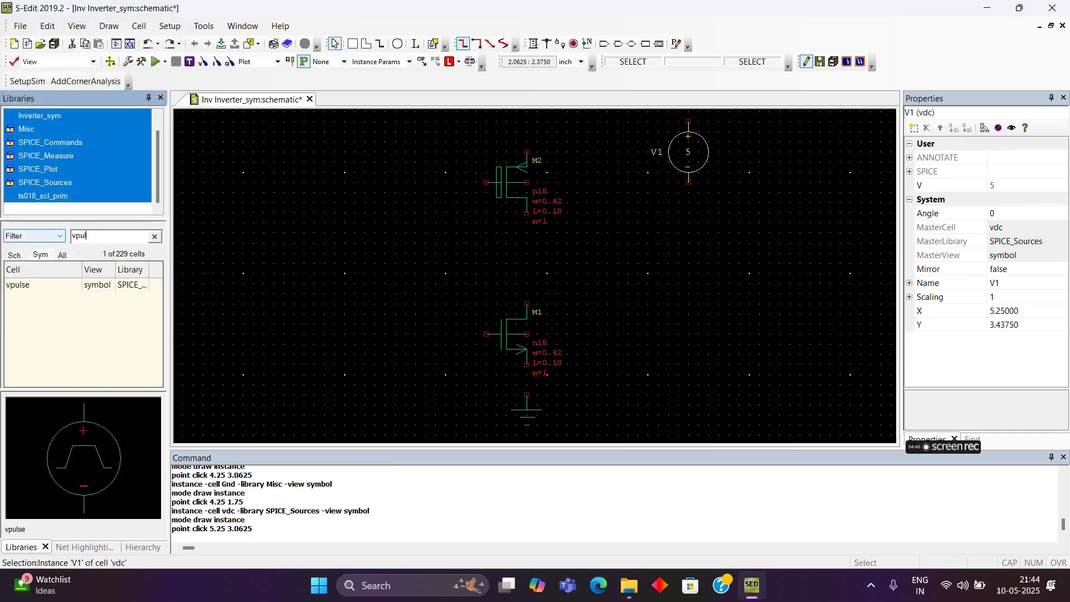
drag(24, 287, 371, 303)
click(364, 303)
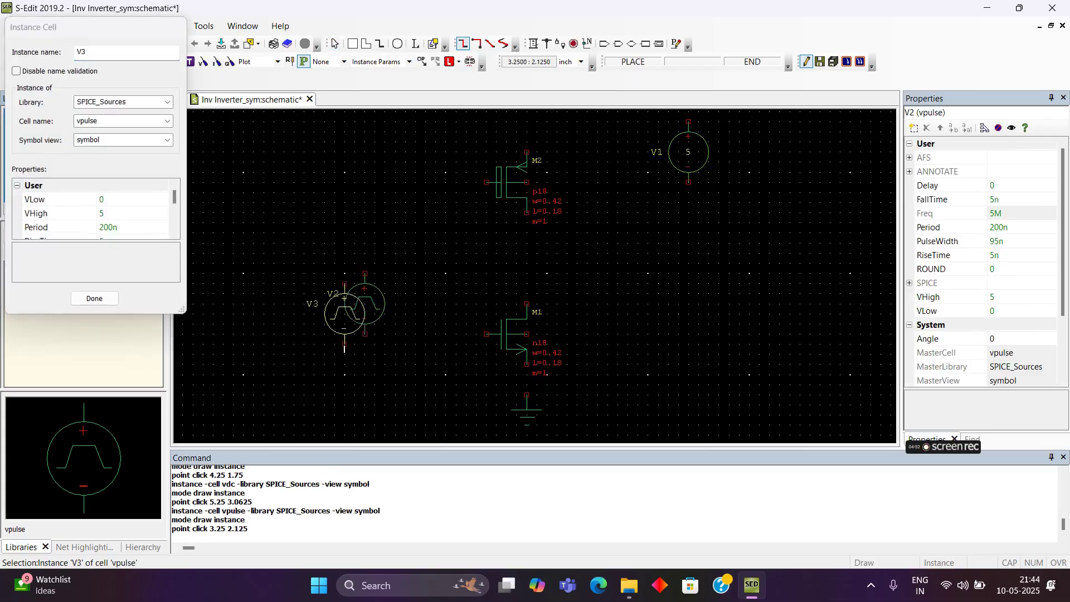
click(94, 298)
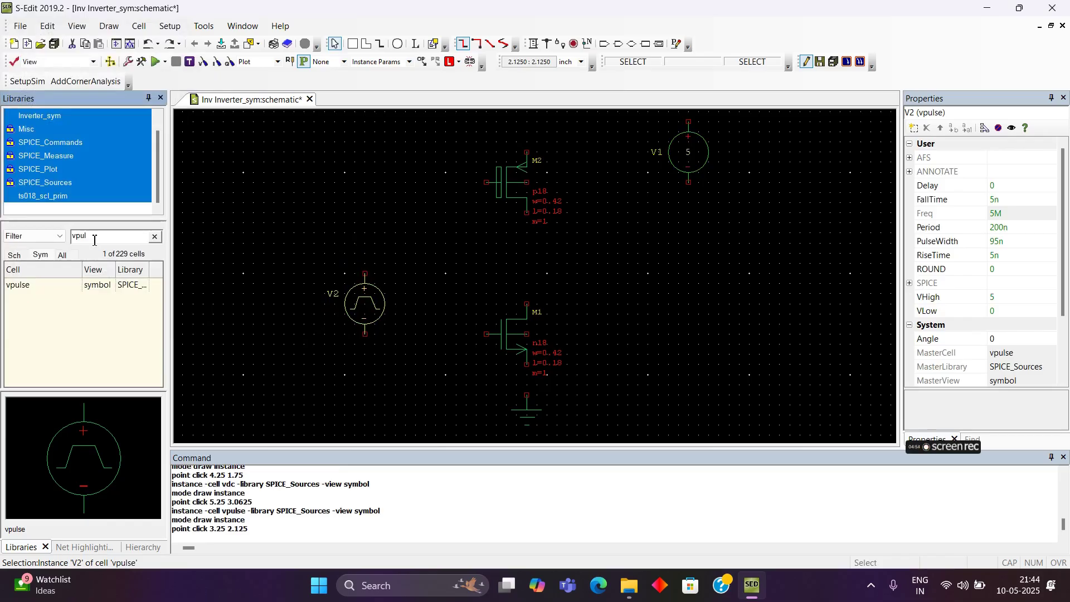
Filter the cells for gnd and place Gnd symbols on the negative terminals of the vpulse and vdc sources
text(gnd)
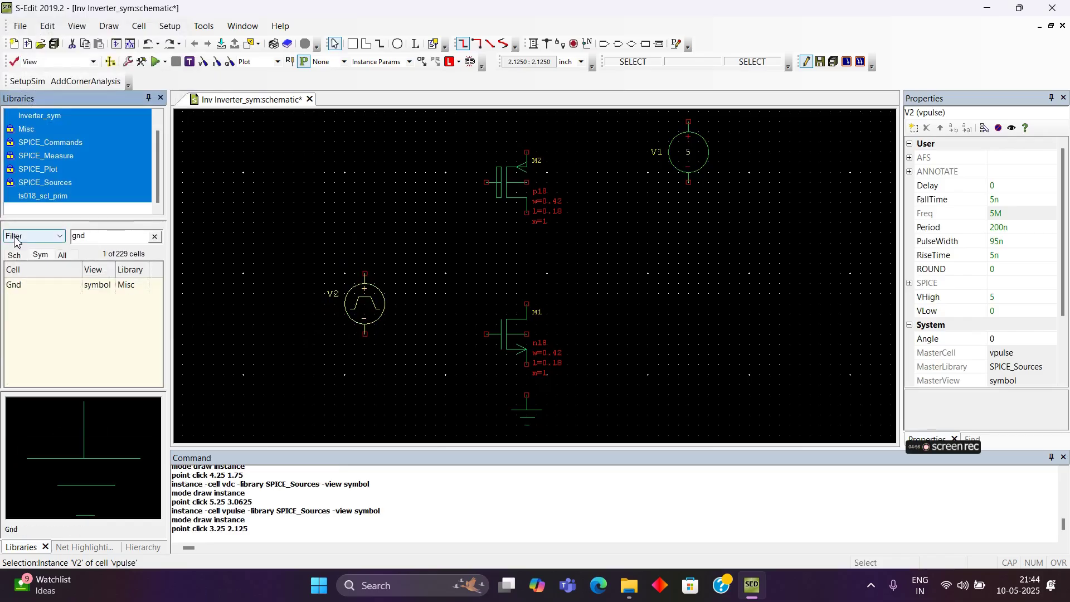
double_click(33, 285)
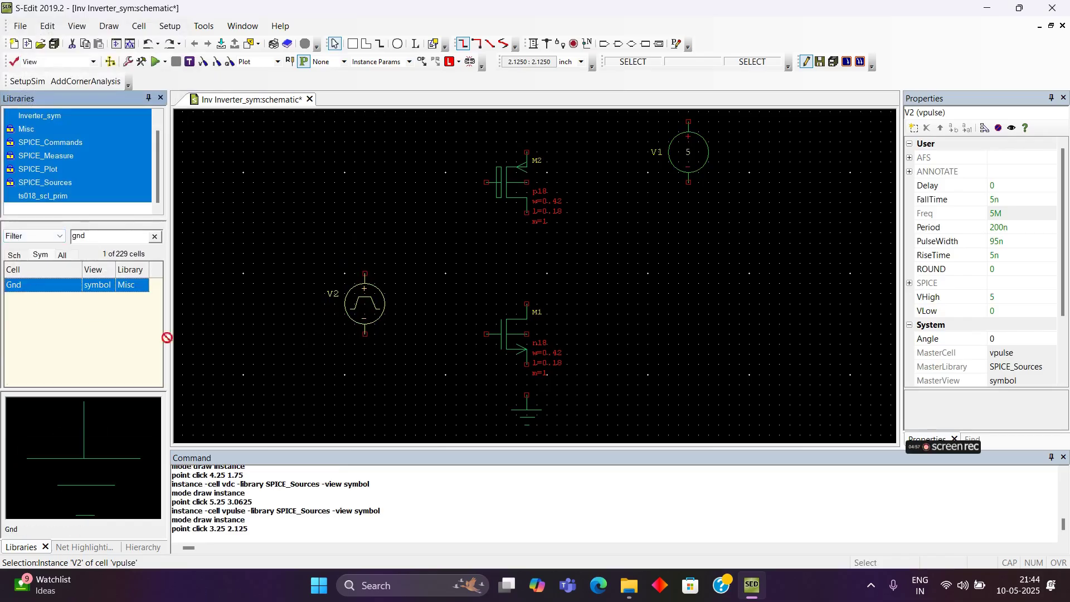
click(365, 335)
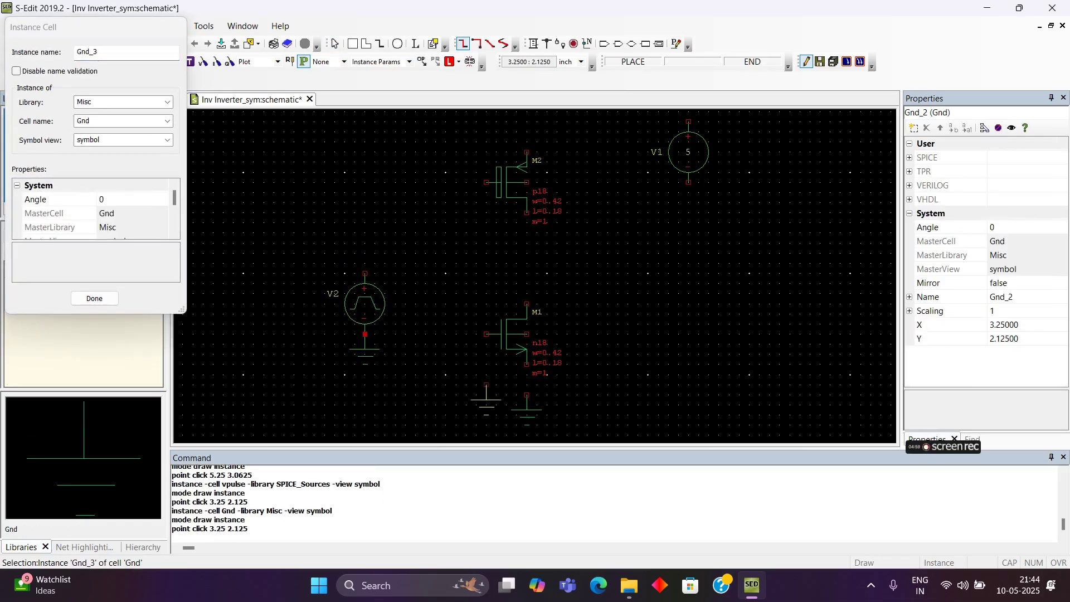
click(689, 182)
click(95, 301)
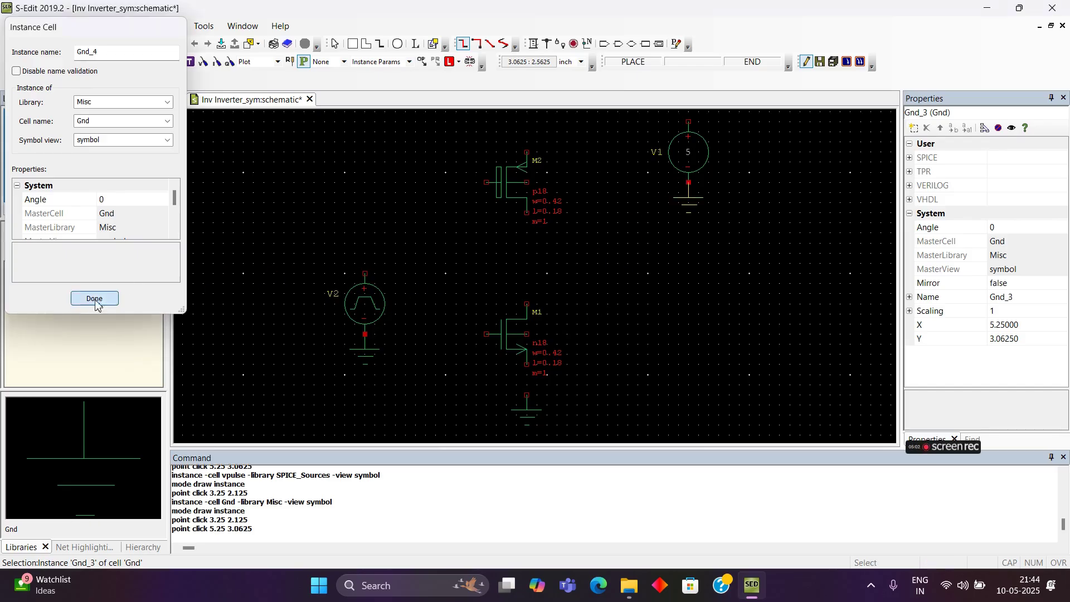
Draw a wire connecting the PMOS drain straight down to the NMOS drain
click(535, 49)
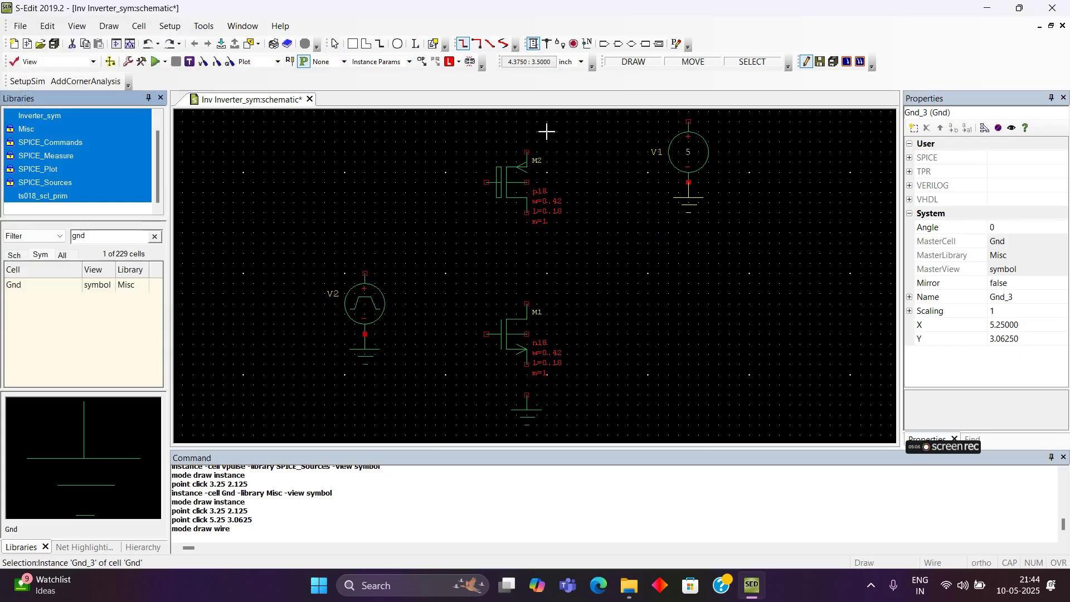
click(526, 212)
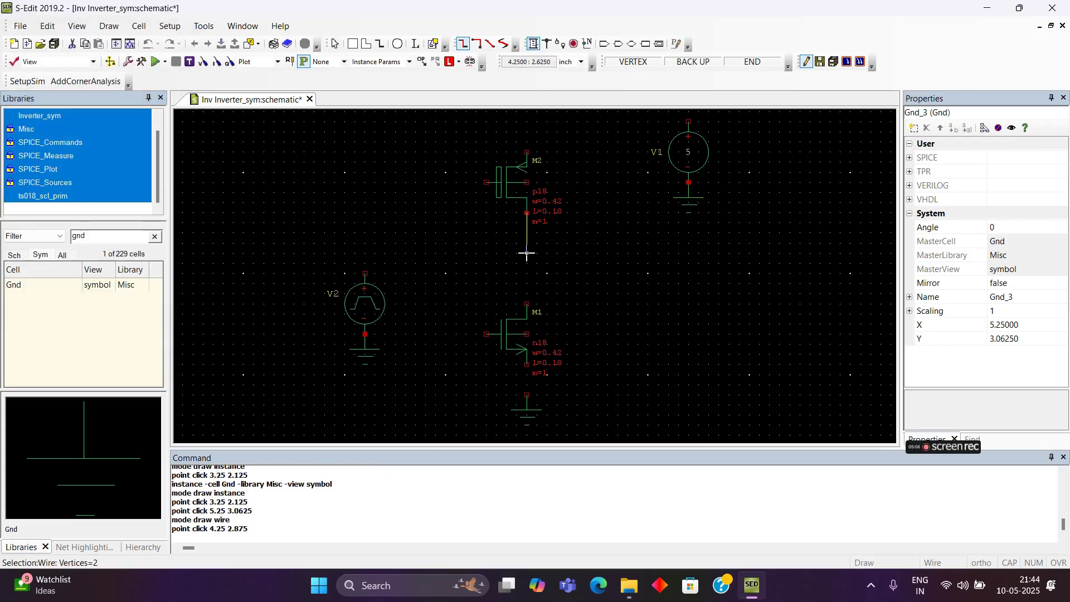
click(526, 303)
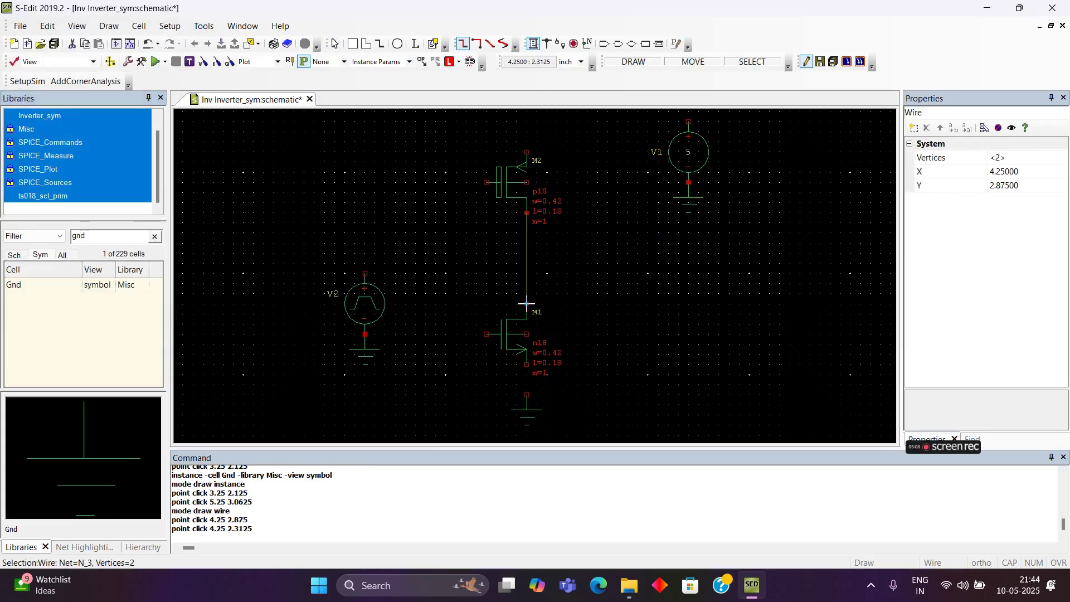
Wire the NMOS body terminal to its source and the source to the Gnd symbol below
click(526, 333)
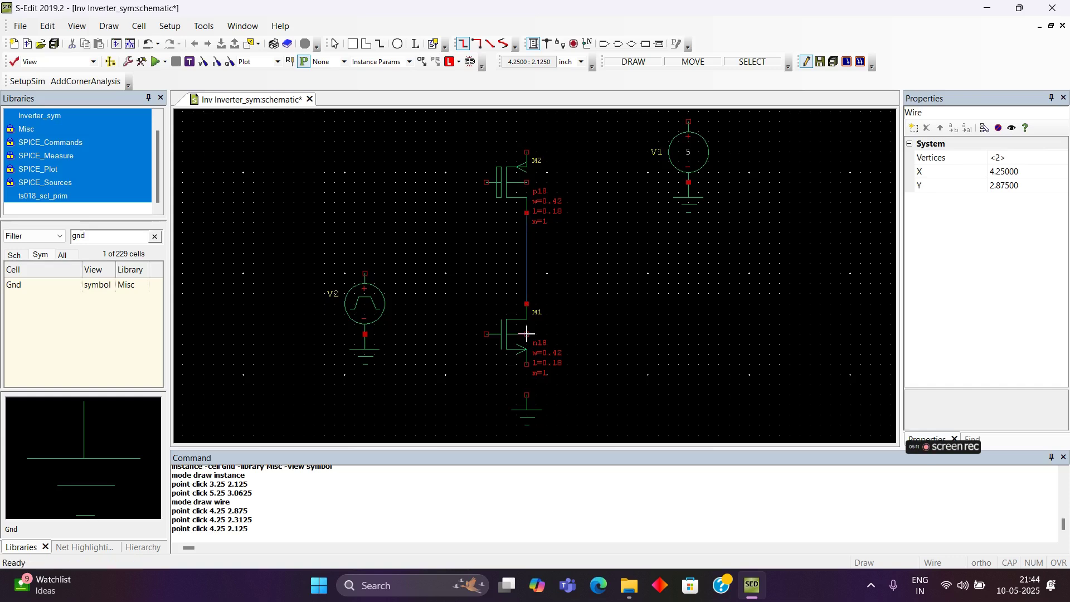
click(526, 365)
click(526, 395)
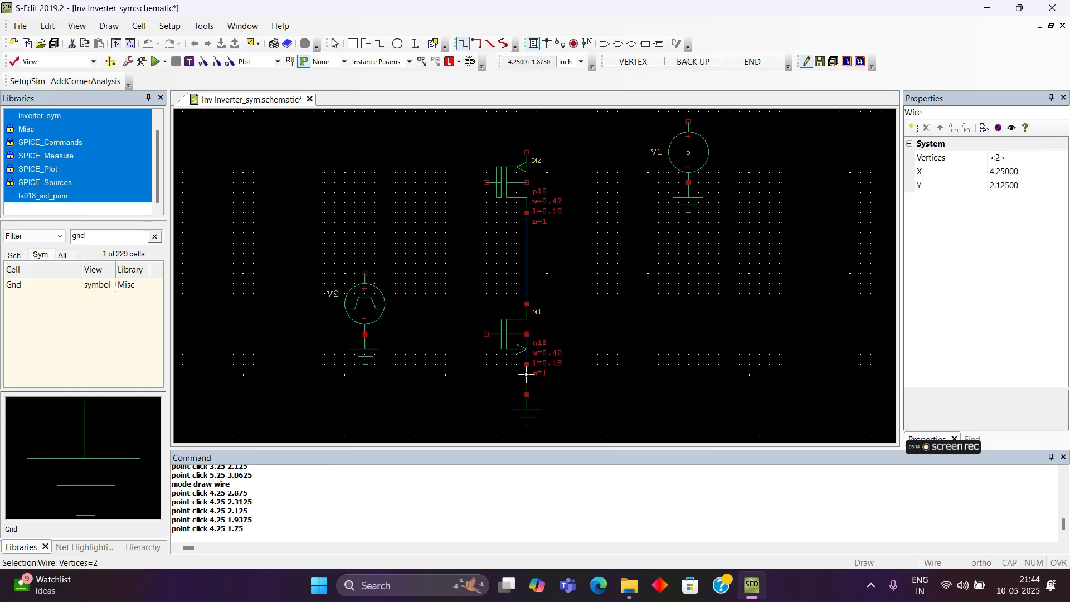
click(526, 364)
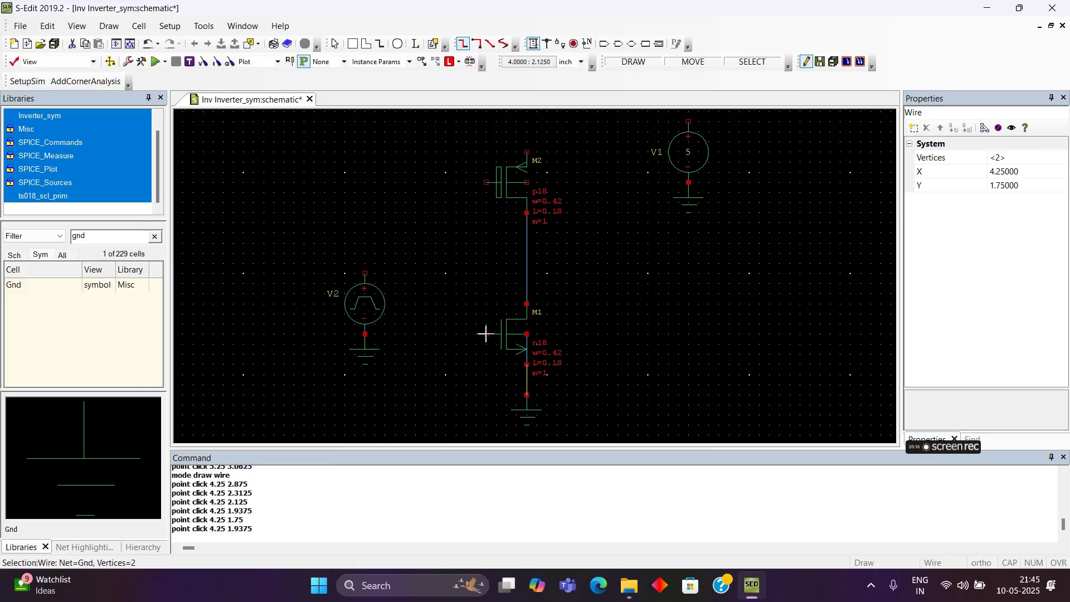
Wire the PMOS gate to the NMOS gate with a vertical run to the left of the transistors
click(486, 182)
click(446, 182)
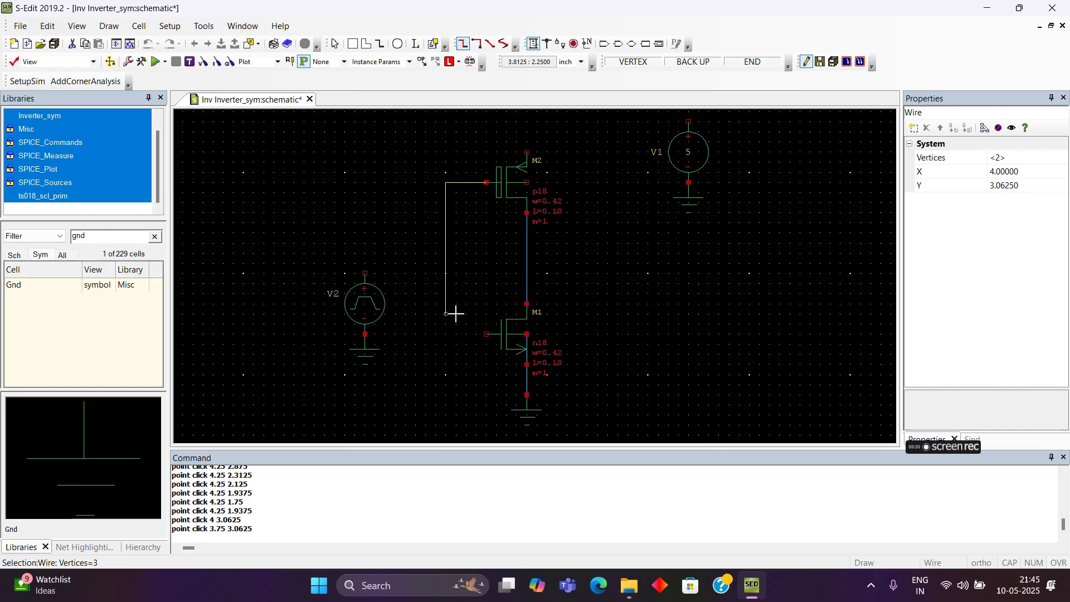
click(466, 334)
click(485, 334)
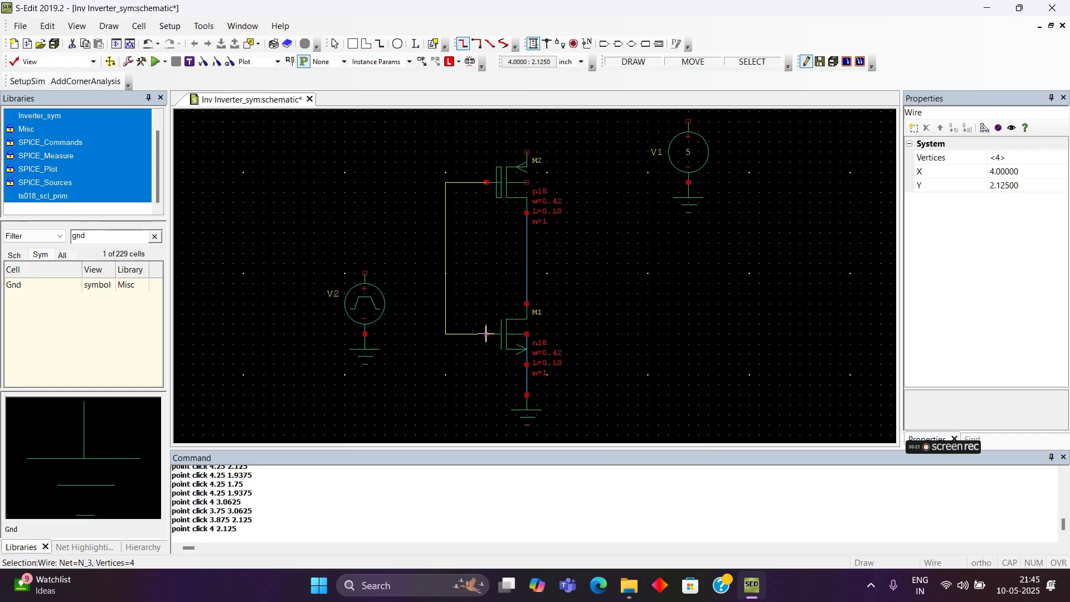
Wire the PMOS body to its source, and connect the vdc source's positive terminal to the PMOS source
click(527, 182)
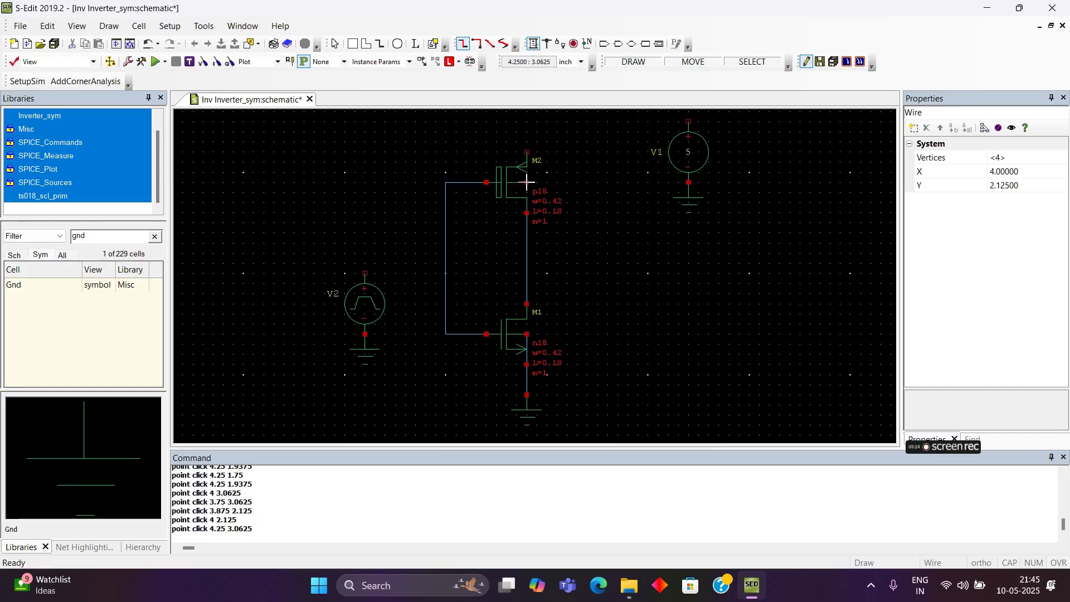
click(526, 151)
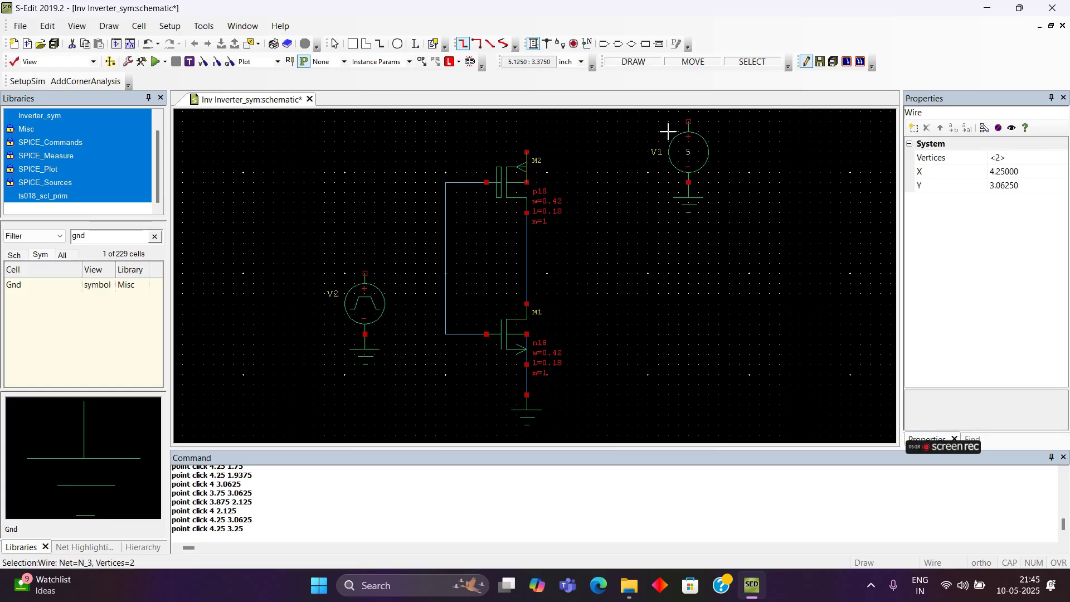
click(687, 121)
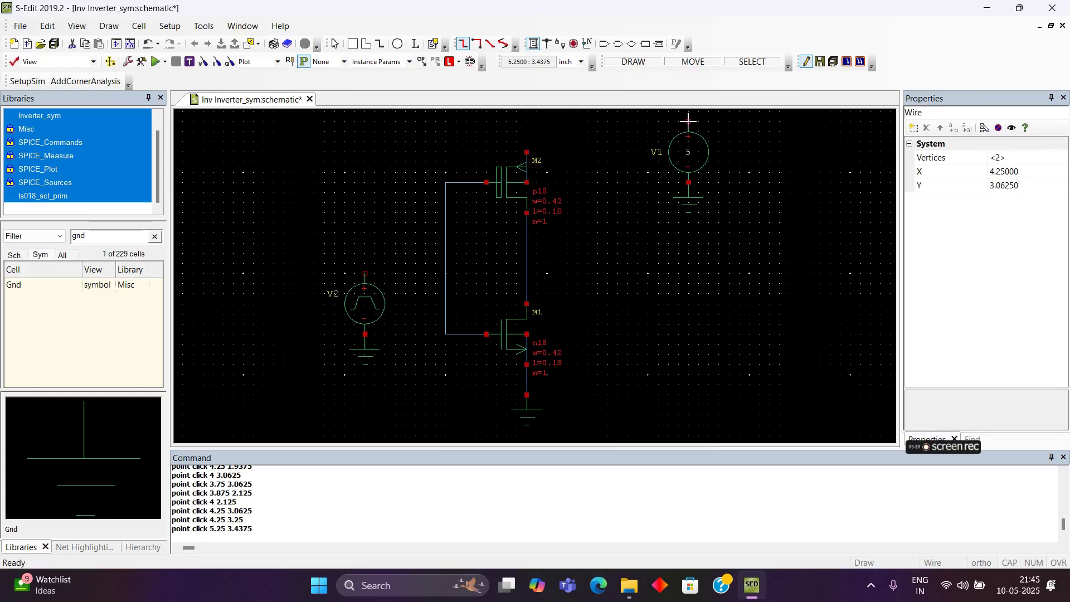
click(526, 121)
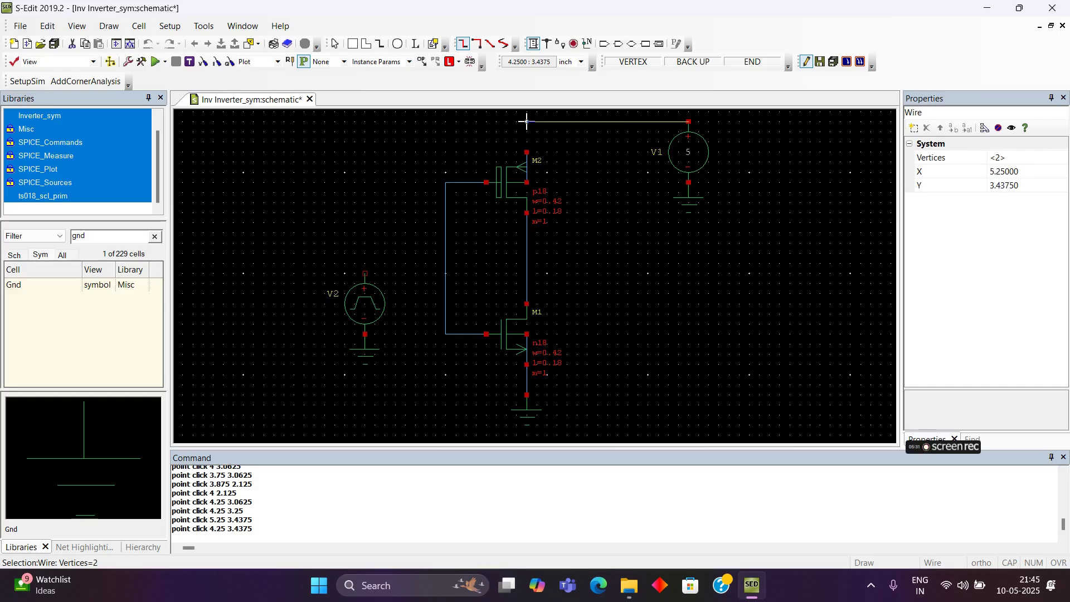
click(526, 151)
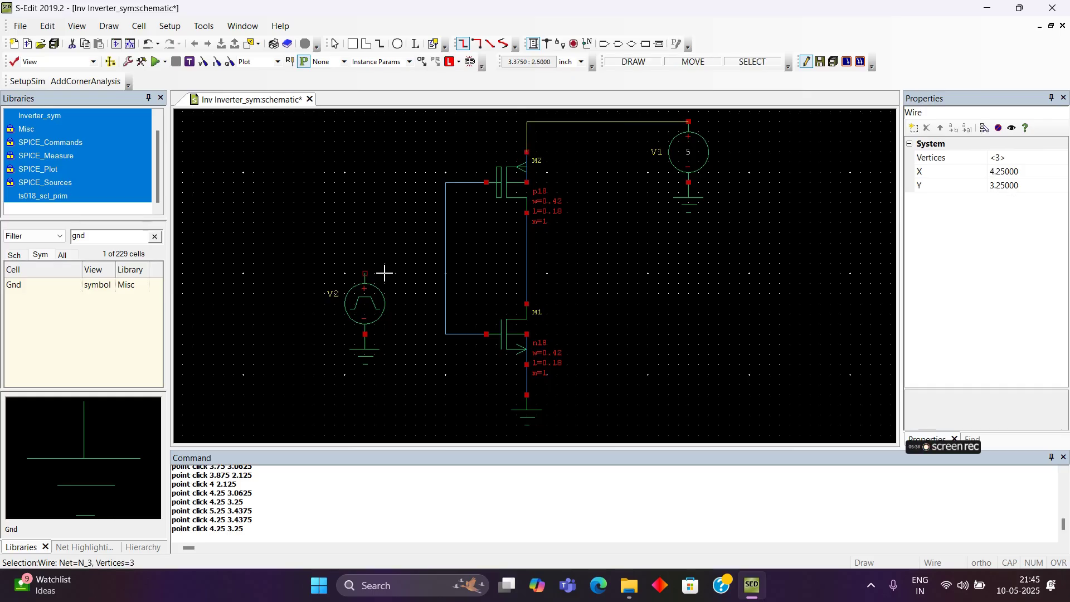
Wire the vpulse source's positive terminal to the common gate wire
click(364, 272)
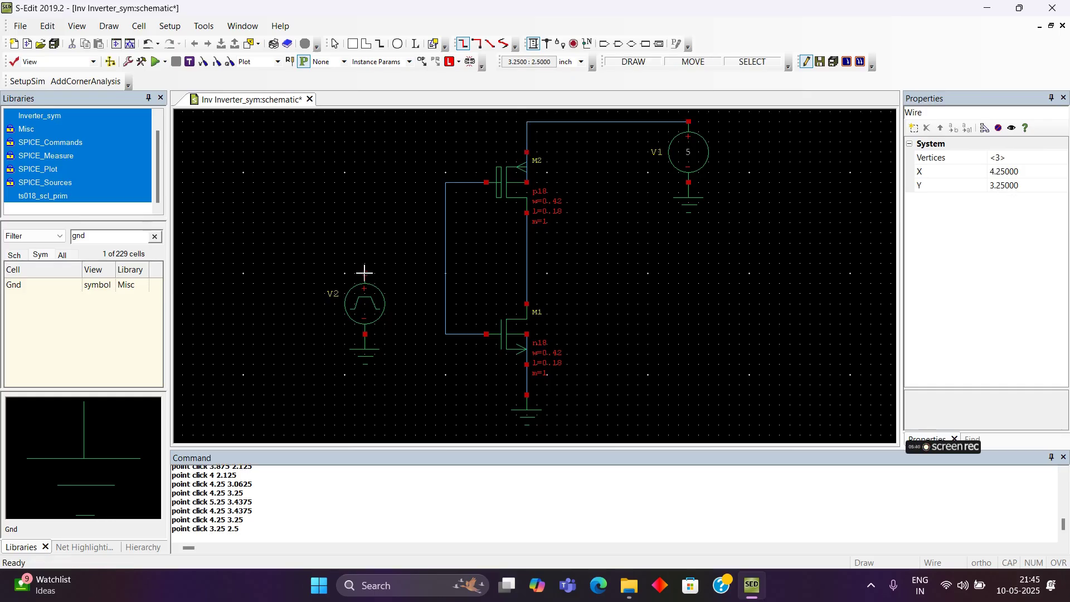
click(364, 253)
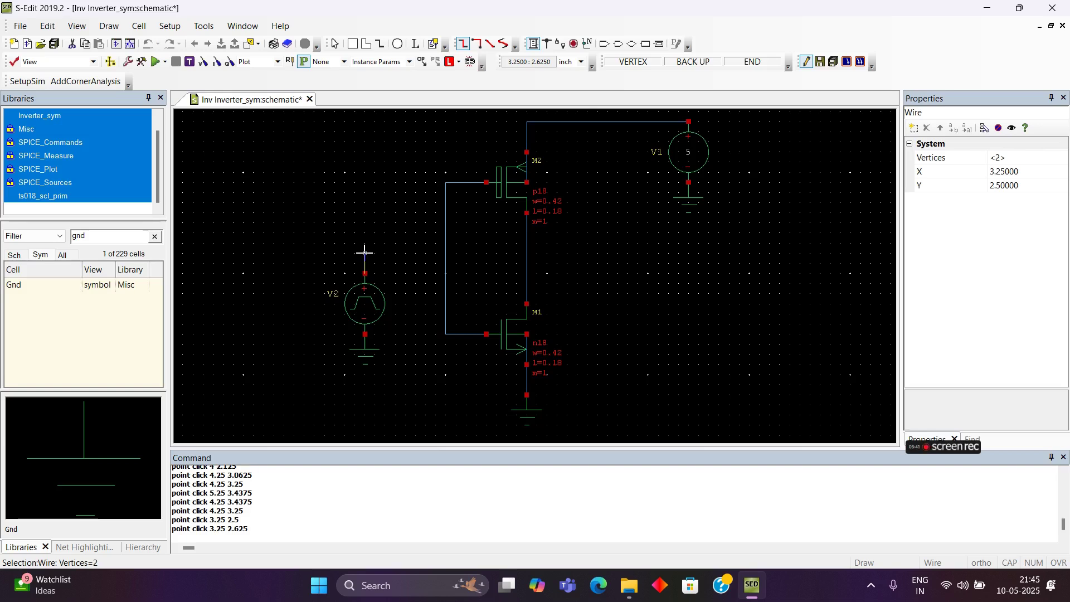
click(445, 253)
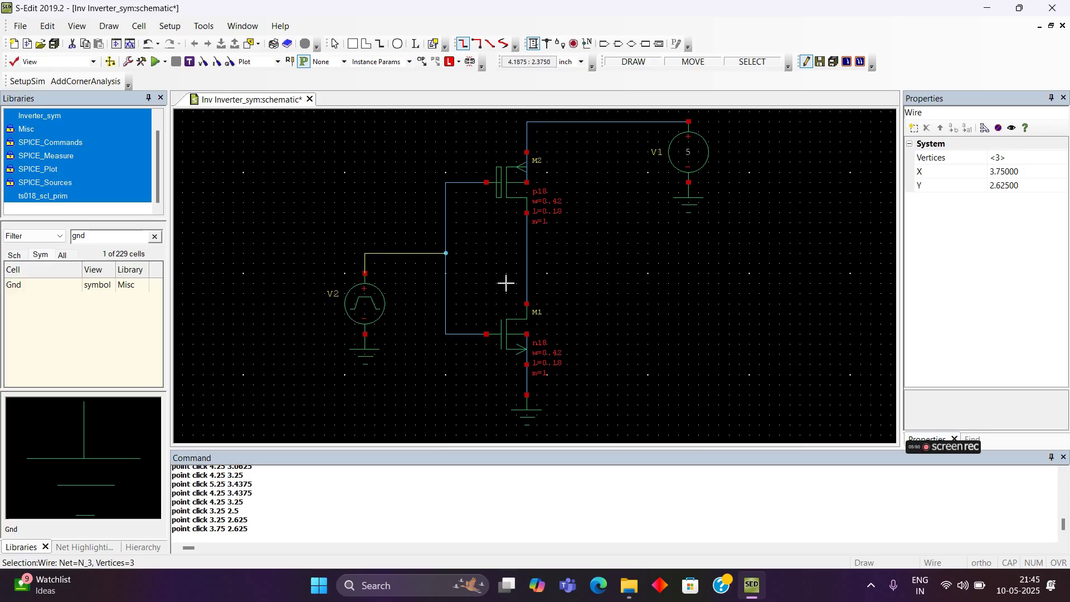
Draw an output wire rightward from the common drain node and end it with an output port named Out, oriented East
click(527, 253)
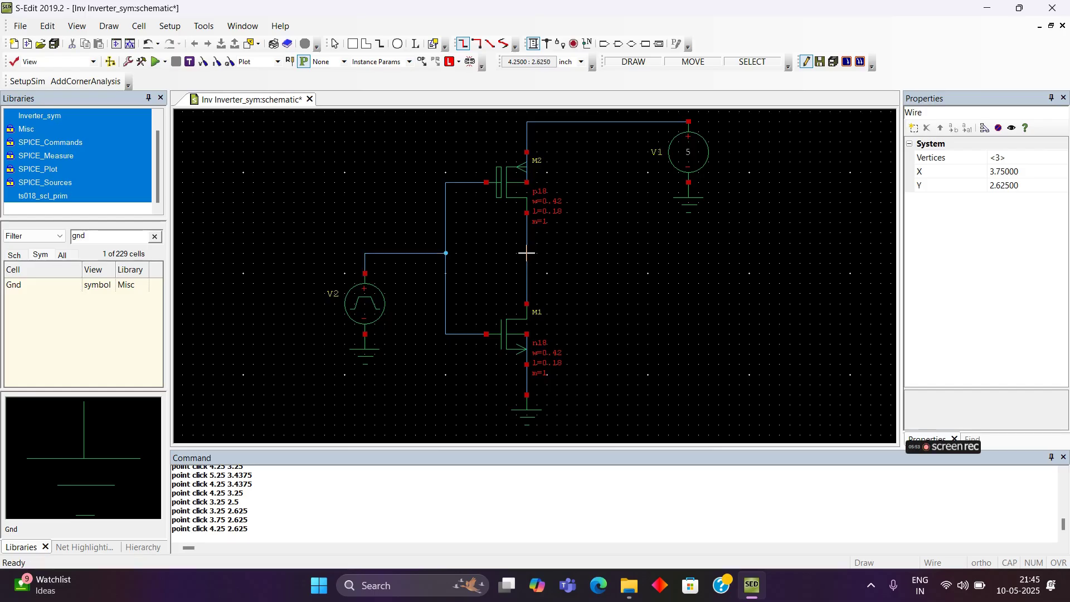
double_click(598, 253)
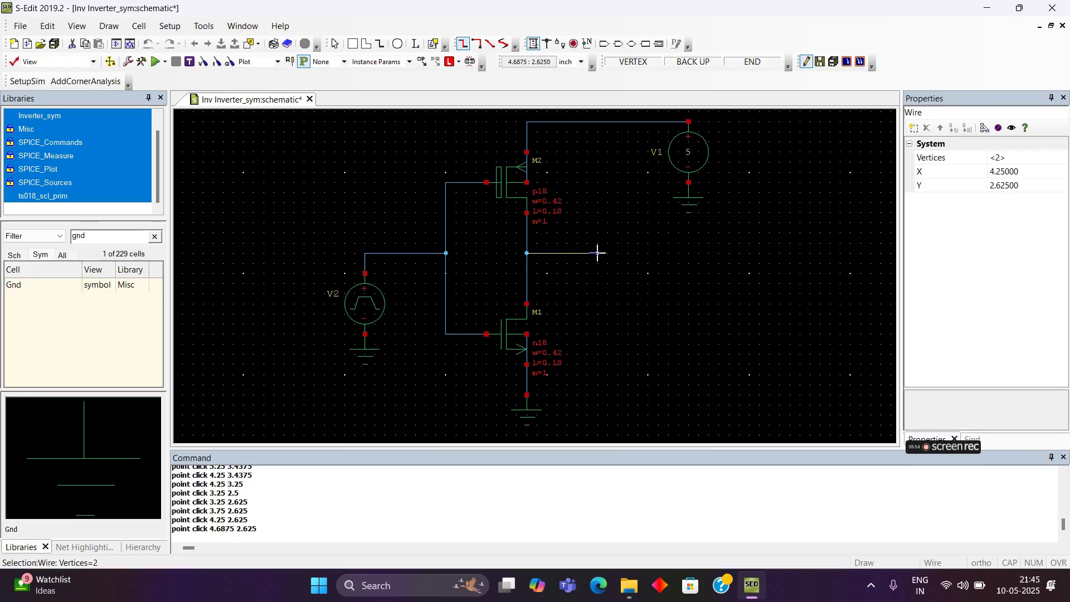
click(618, 44)
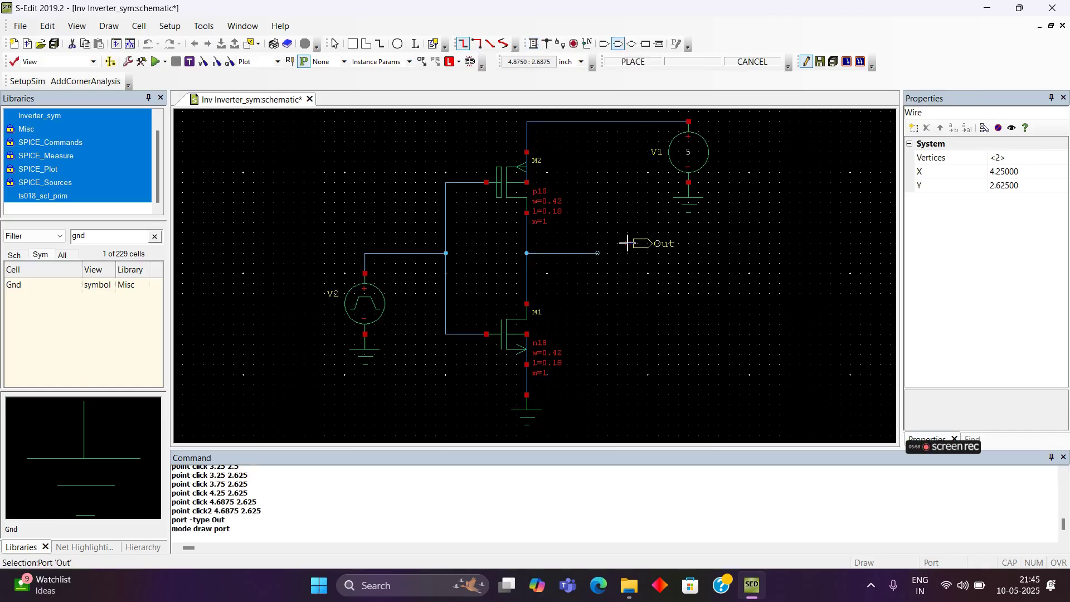
click(597, 253)
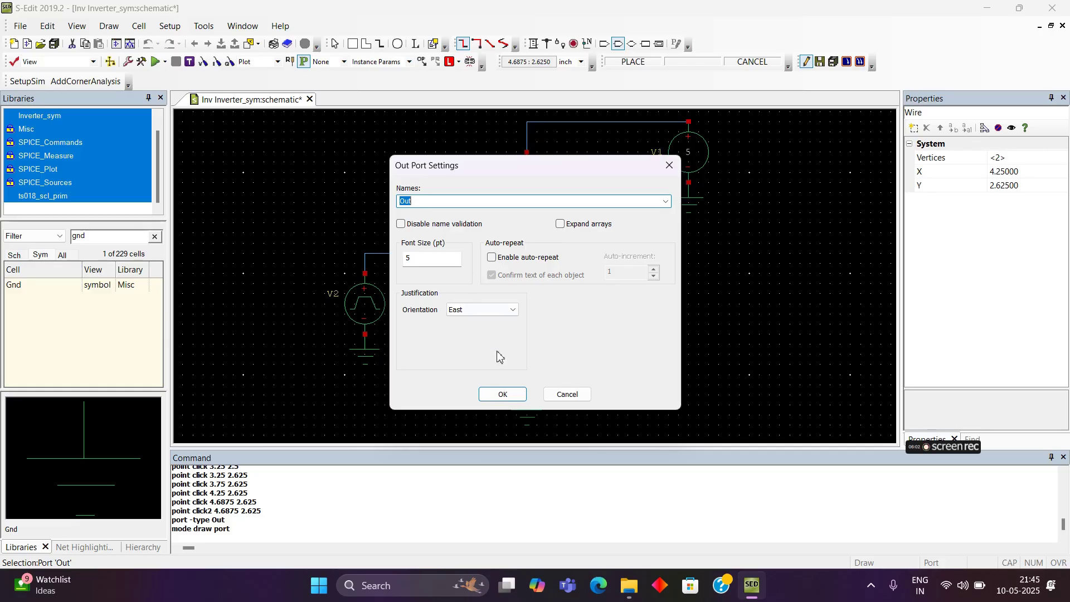
click(503, 394)
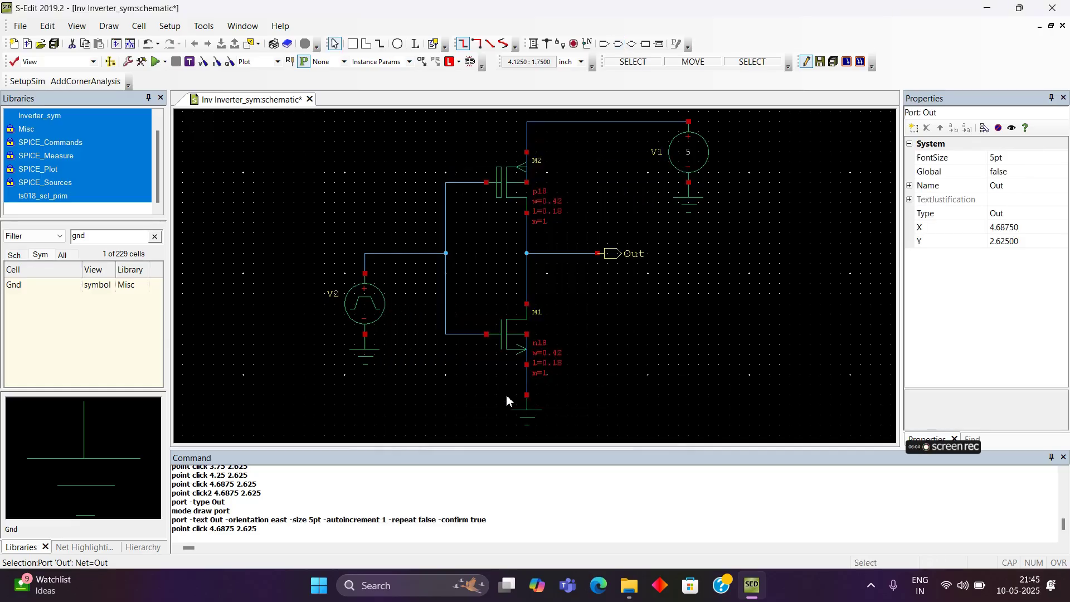
Set the DC voltage V of the vdc source V1 to 1.8v
click(701, 157)
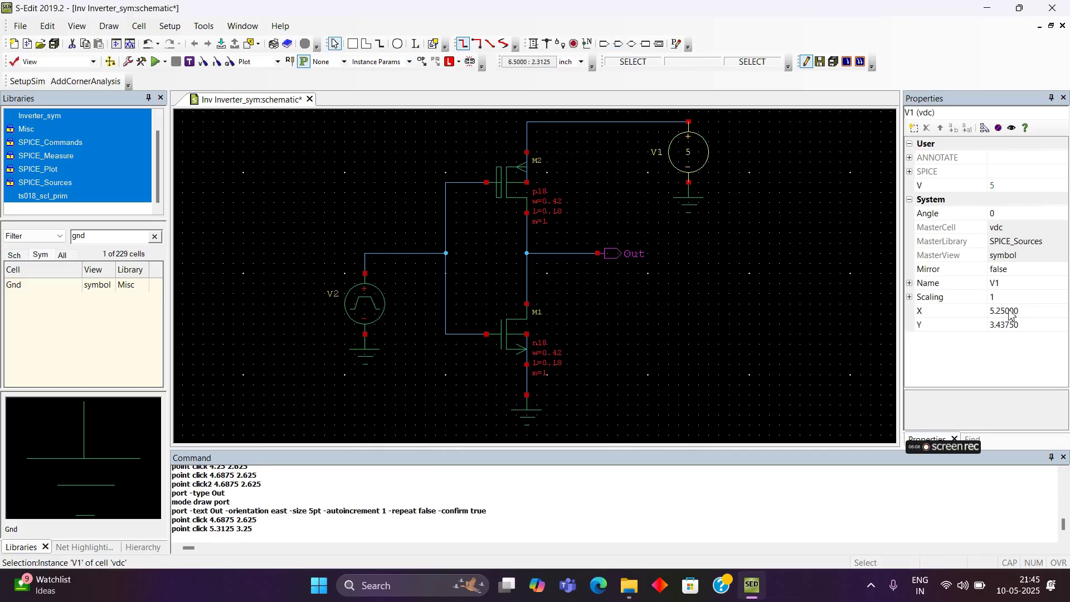
click(1001, 187)
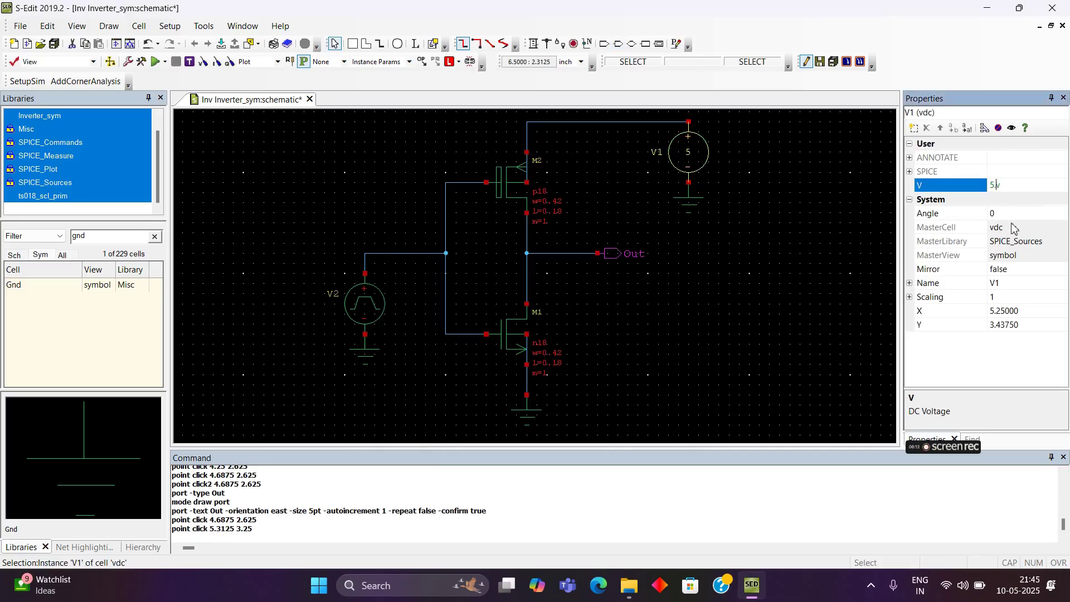
key(BackSpace)
text(1.8)
key(Return)
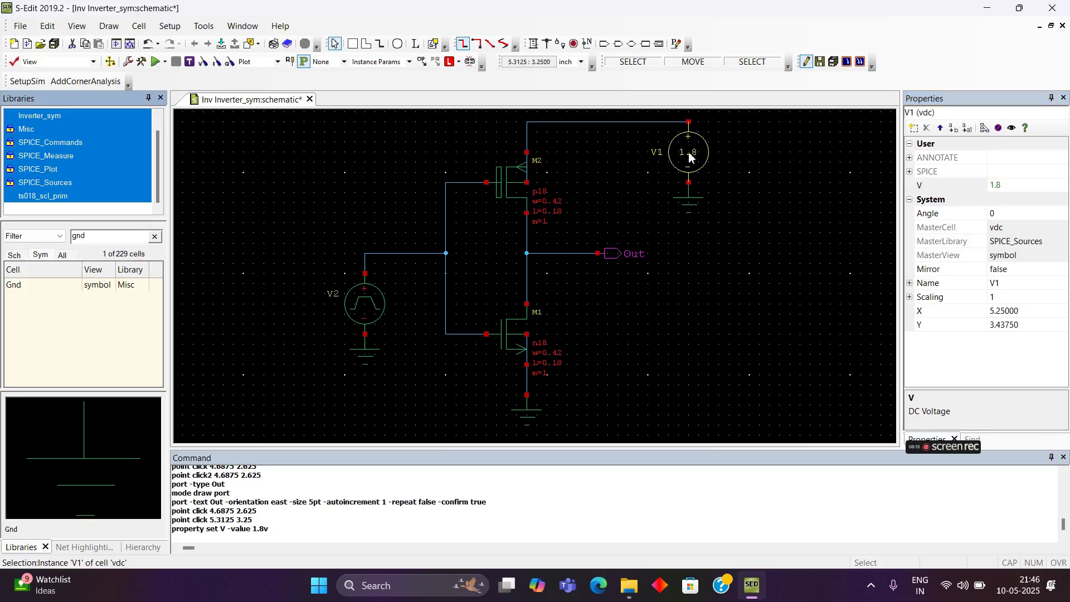
Set both the RiseTime and the FallTime of the vpulse source V2 to 10ns
click(365, 309)
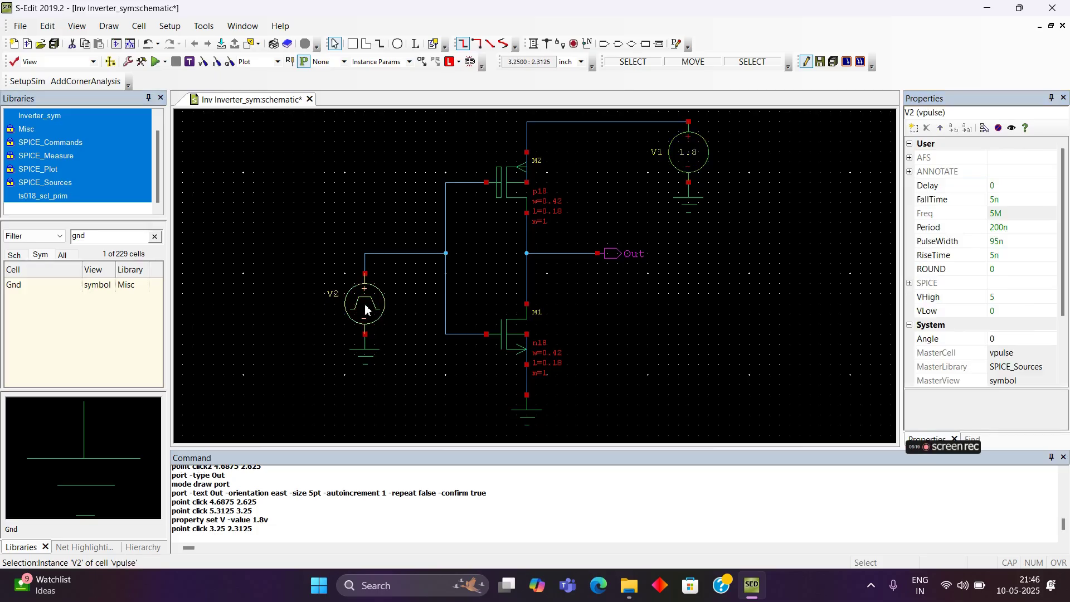
click(996, 257)
text(s)
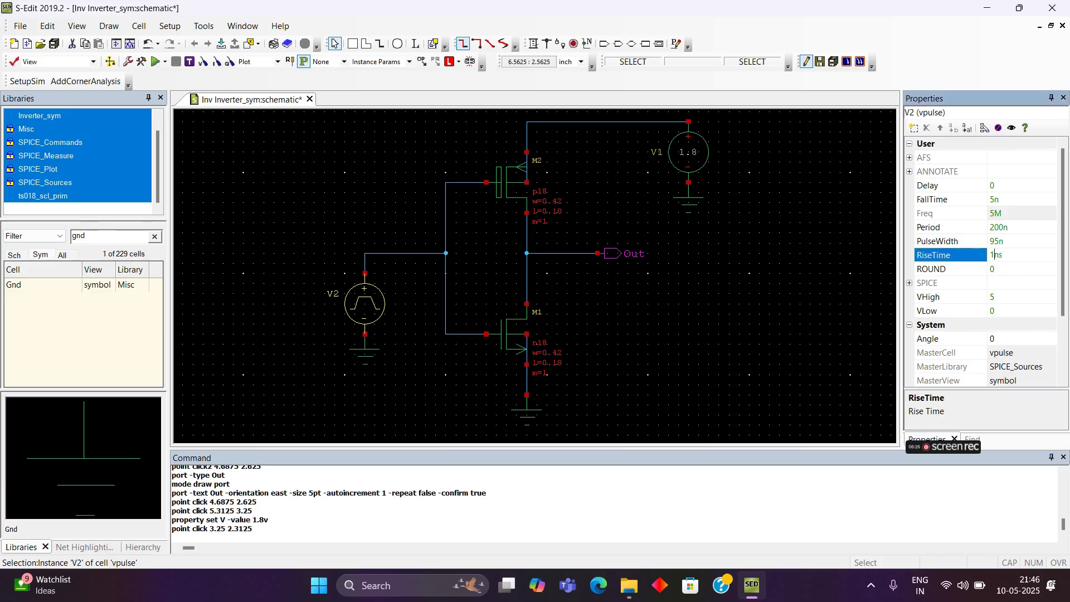
key(Return)
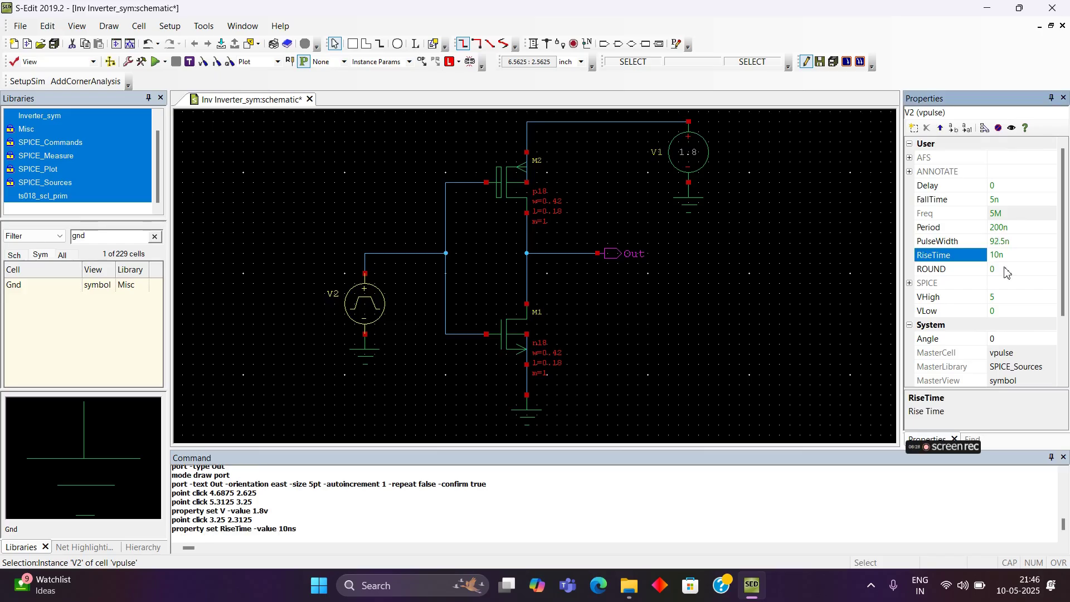
click(1000, 201)
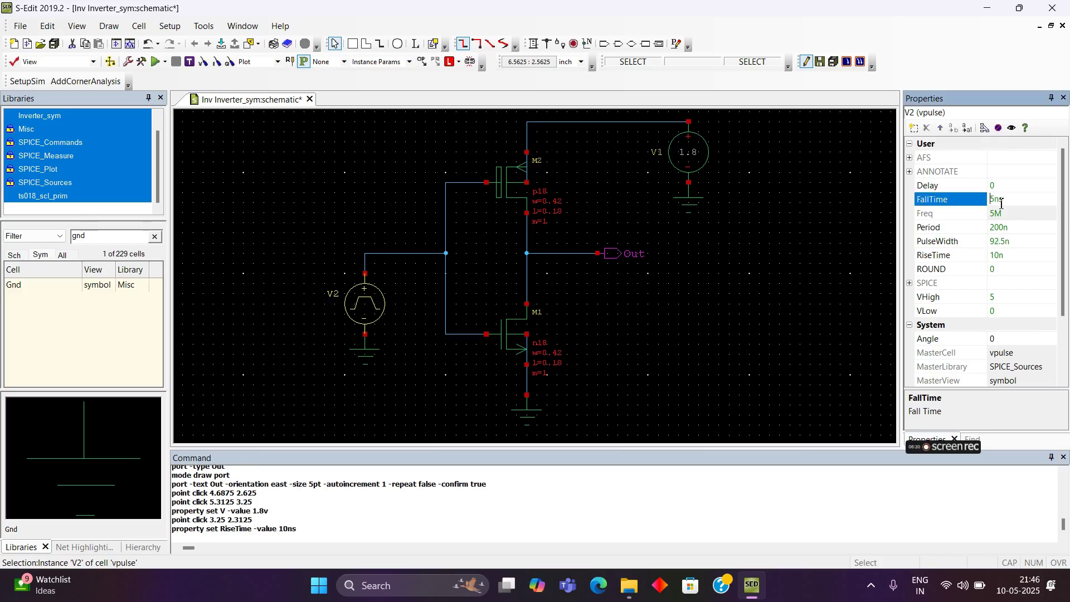
key(BackSpace)
text(10)
key(Return)
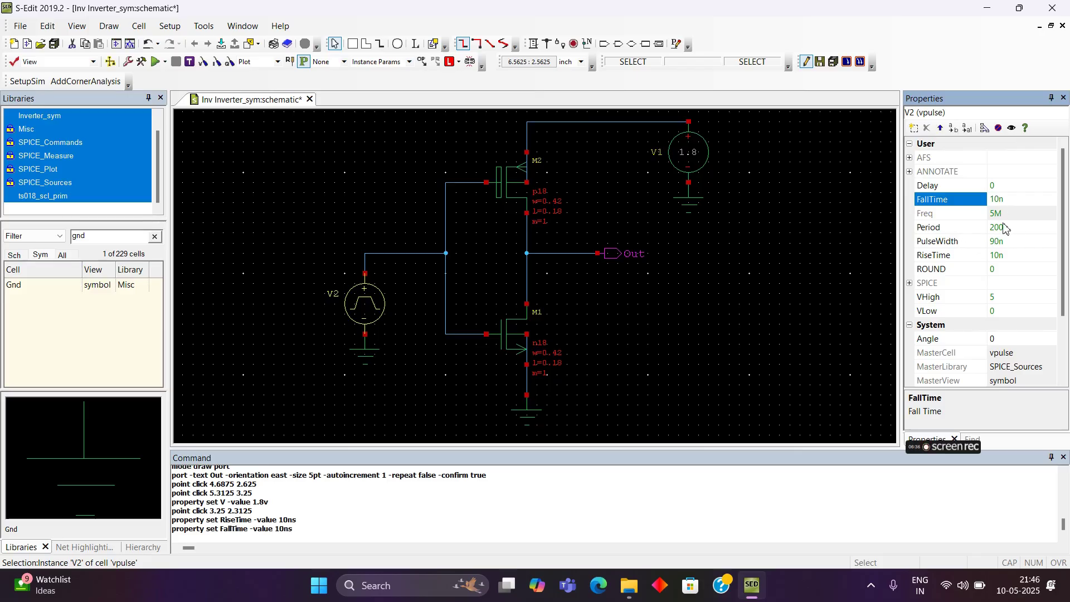
Set the Period of the vpulse source V2 to 1us
click(1000, 229)
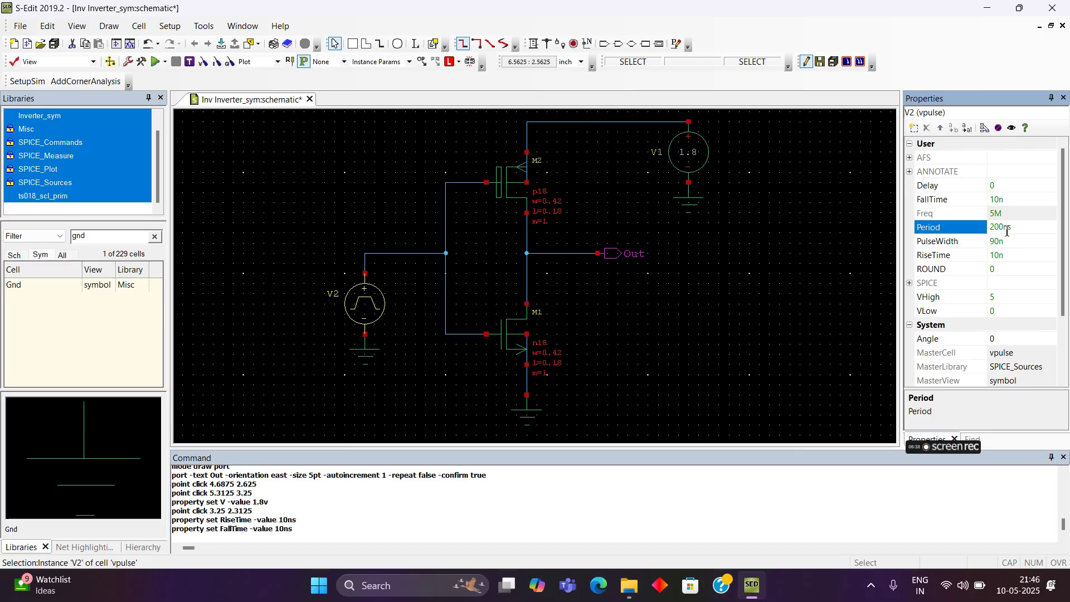
drag(1007, 231, 982, 229)
text(1u)
key(Return)
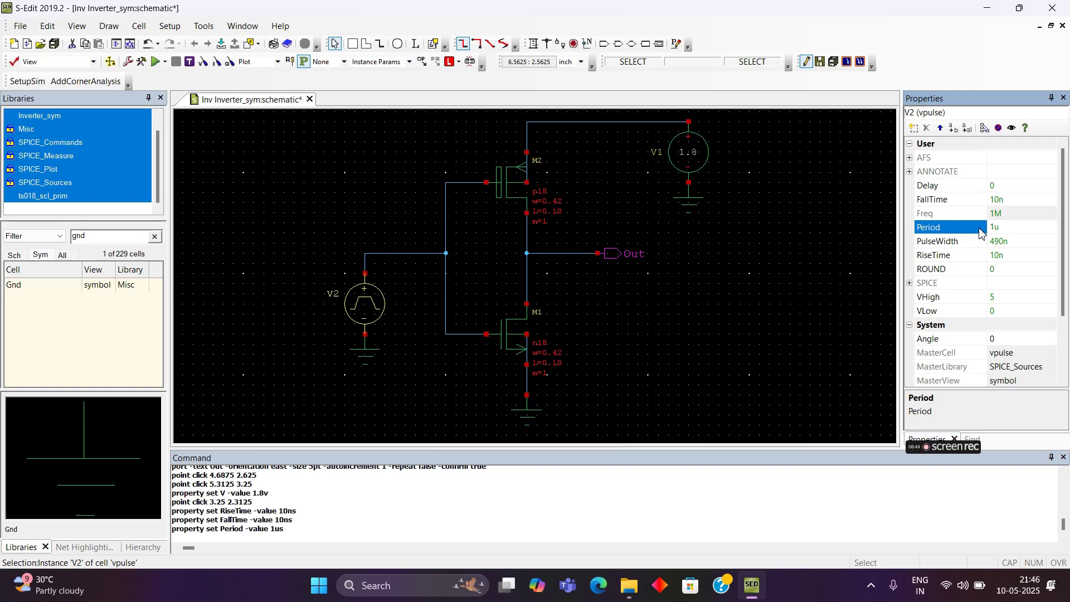
Set the gate width w of the PMOS transistor M2 to 1.6 and save the design
click(738, 313)
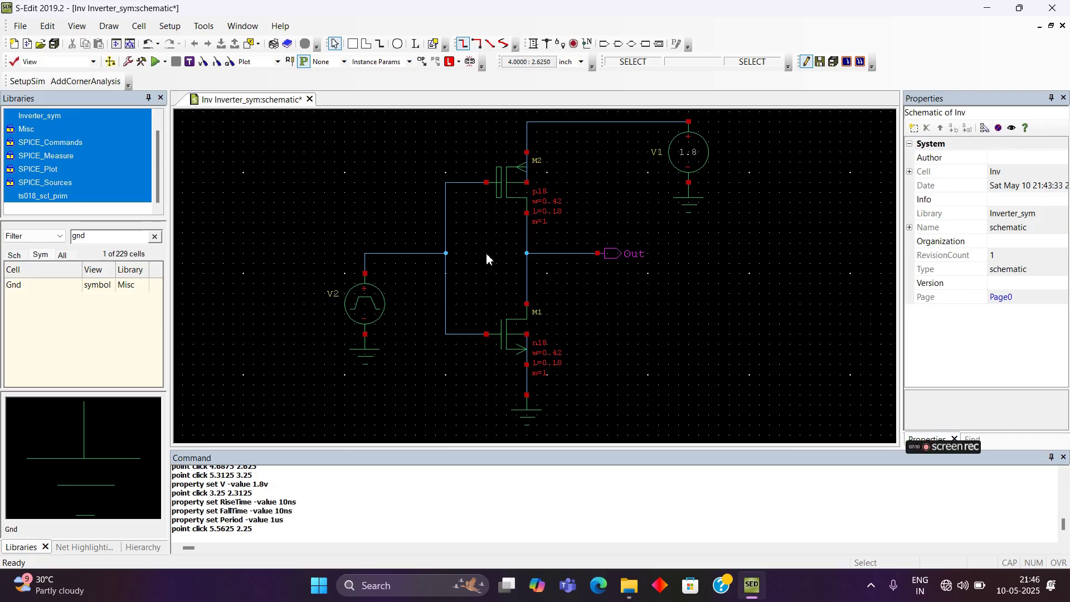
click(497, 187)
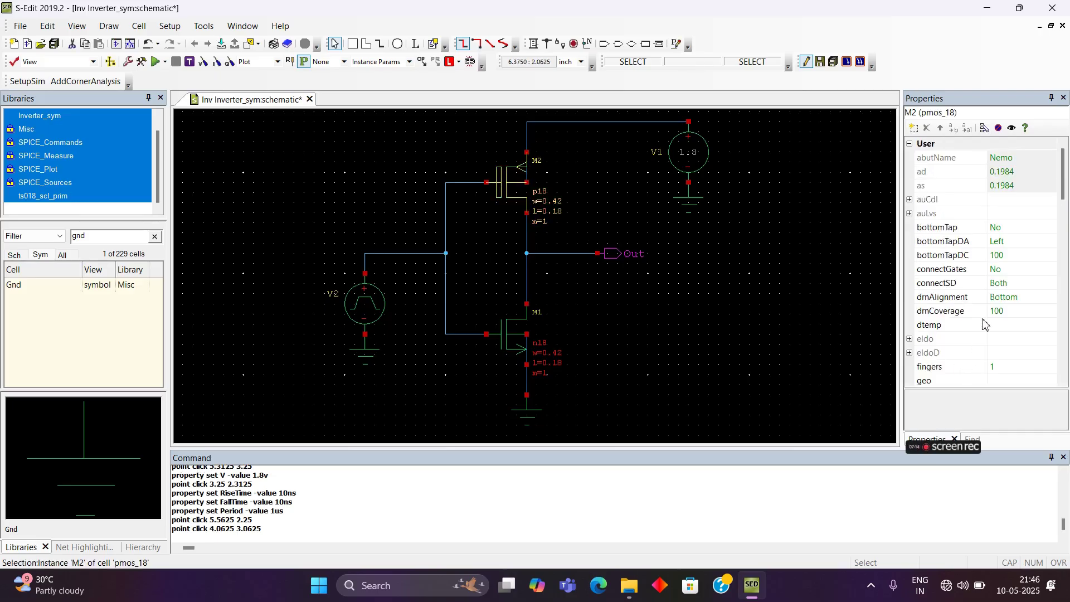
scroll(983, 324, down, 2)
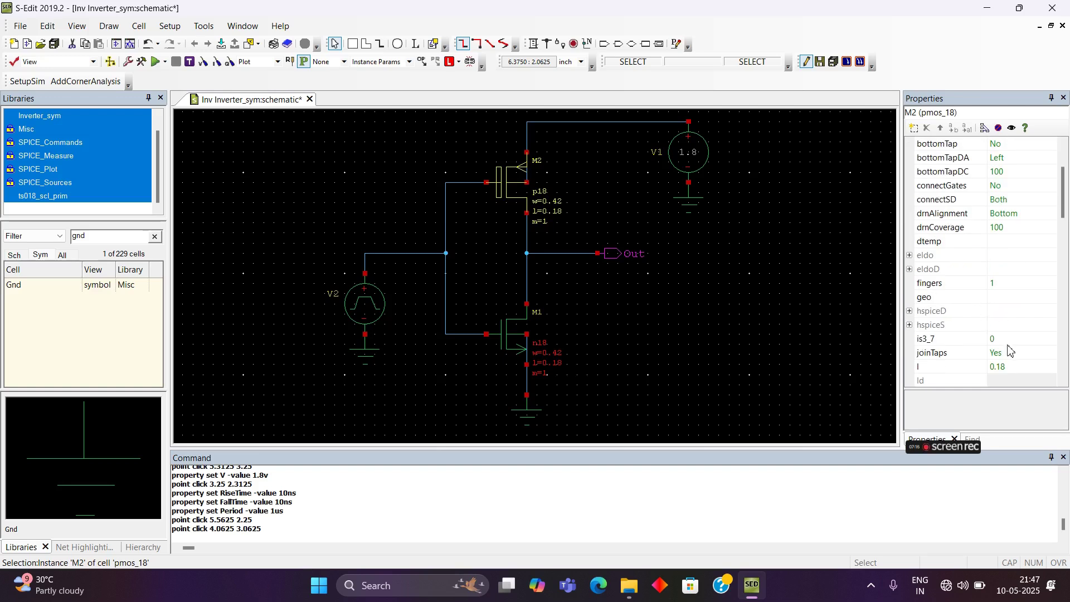
scroll(1003, 368, down, 5)
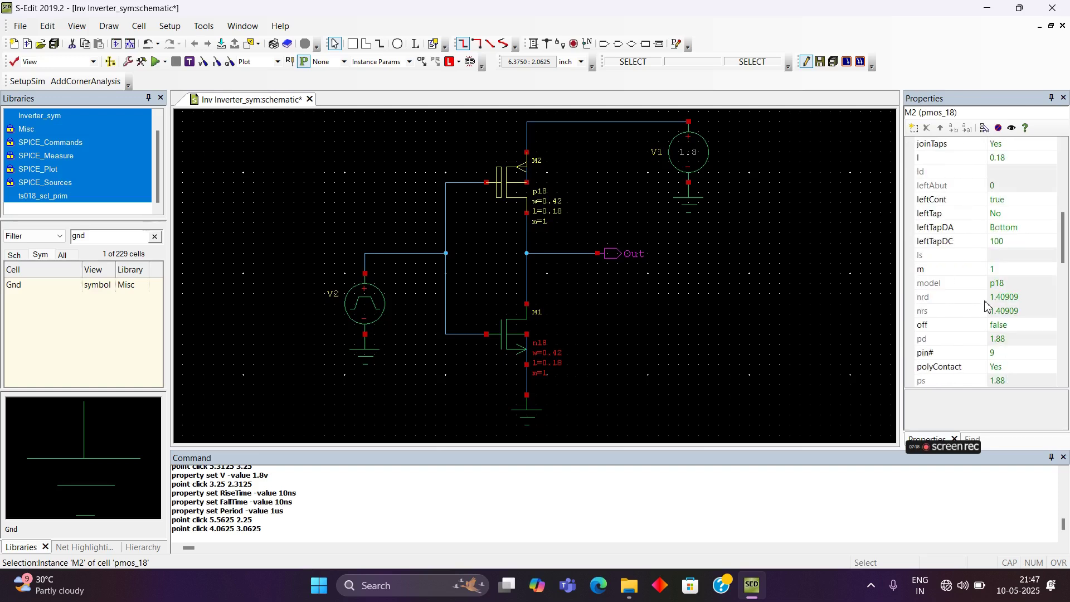
scroll(983, 303, down, 9)
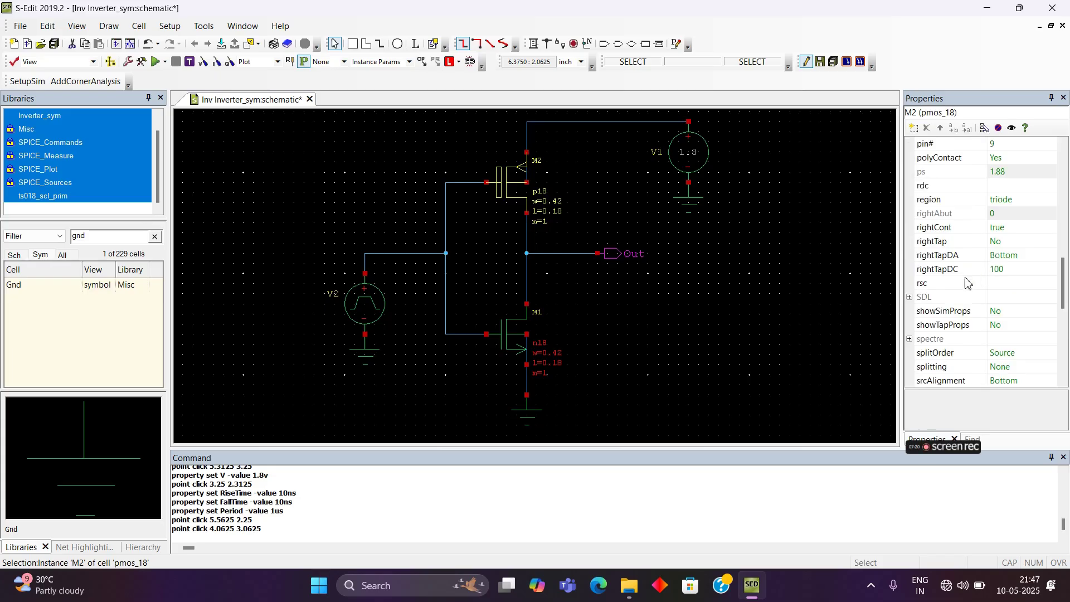
click(1012, 326)
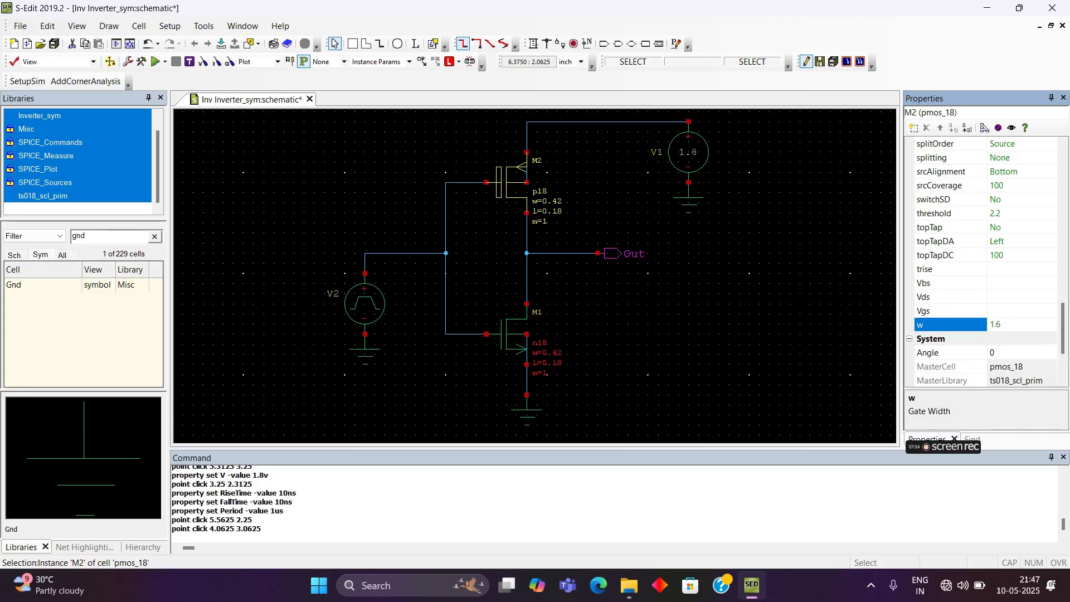
key(Return)
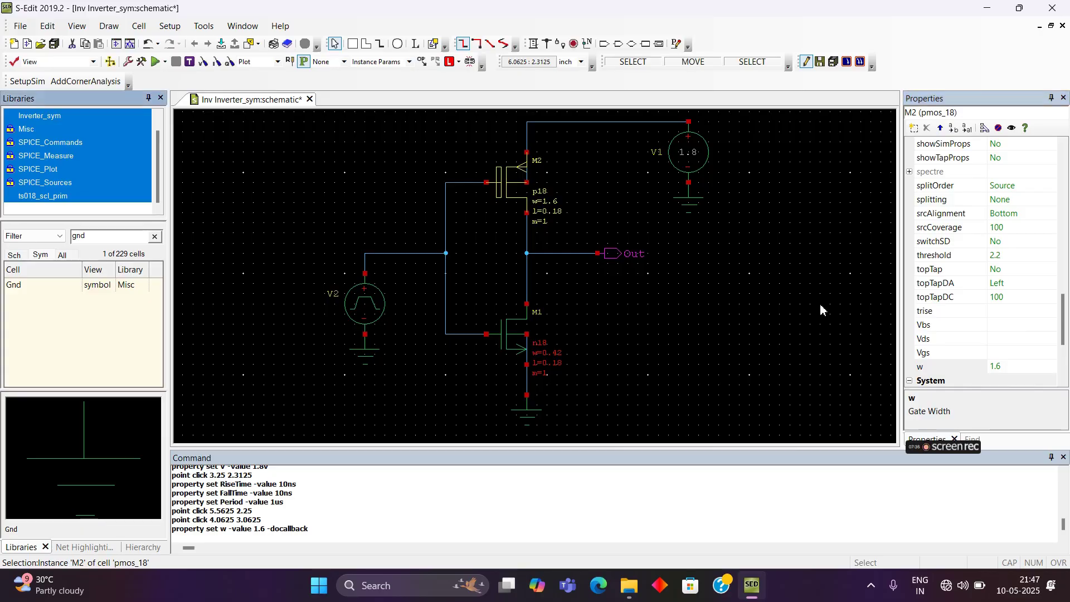
click(819, 306)
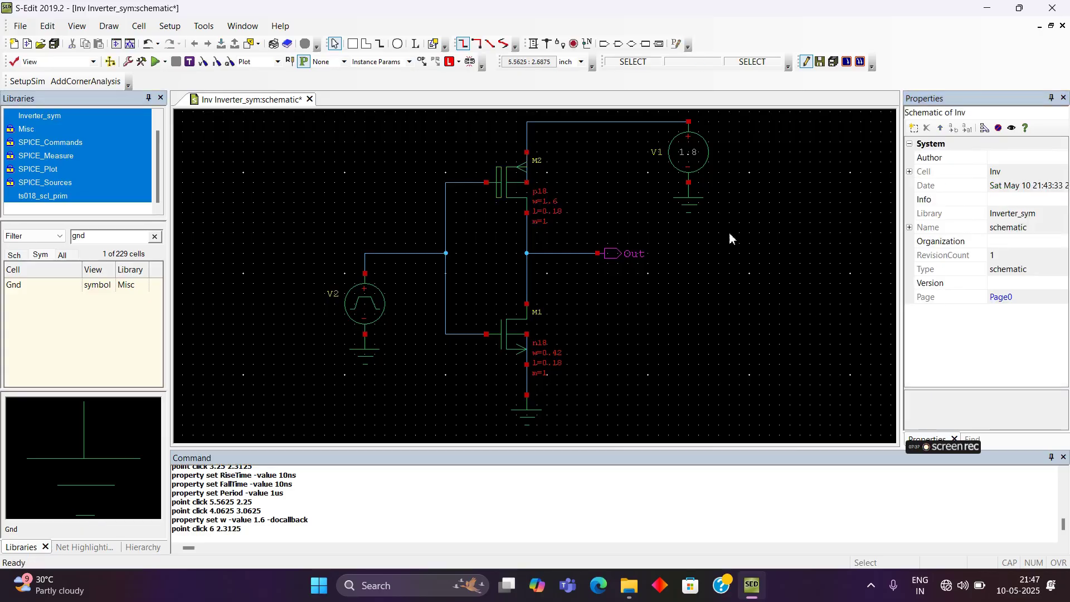
click(55, 49)
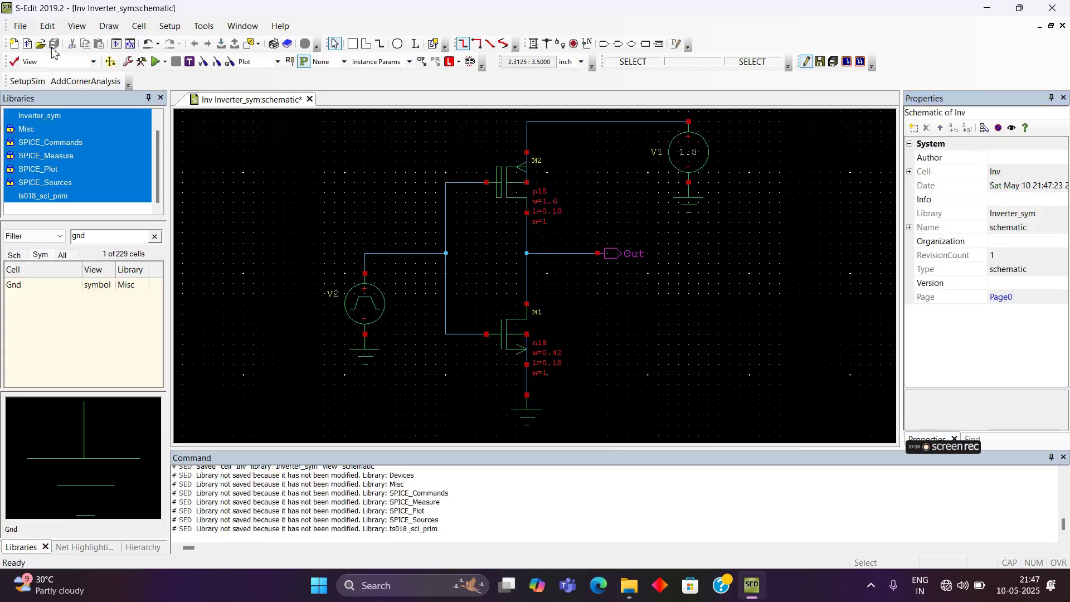
In the SCL ts018 simulation setup, set the model directory to SCL/ts018/Models inside the SCL-ts018-CustomPDK-2019-03-29-v2_T02 folder in Downloads
click(32, 84)
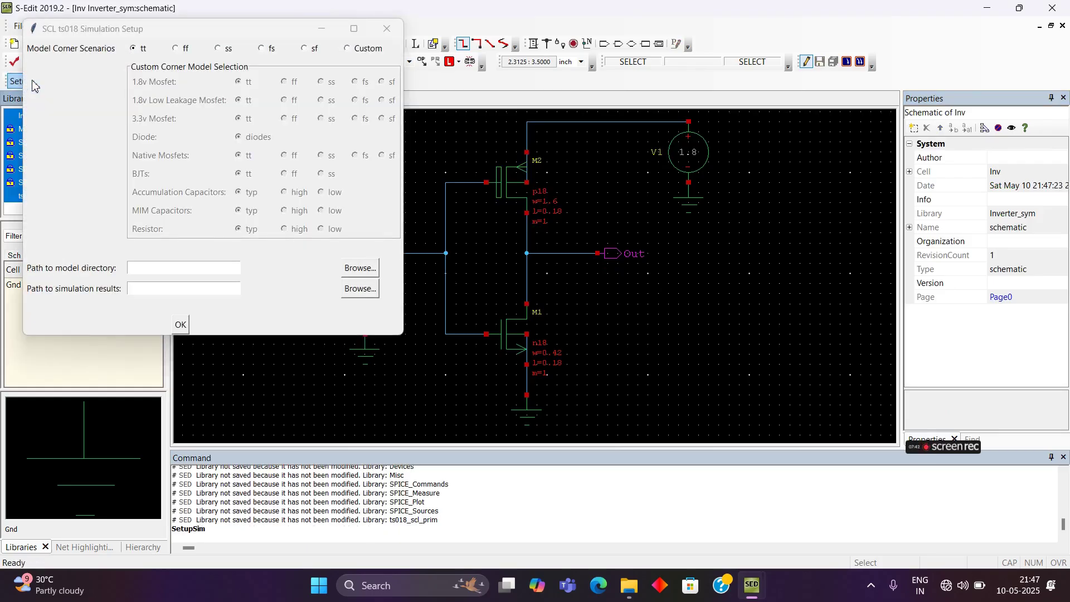
click(358, 269)
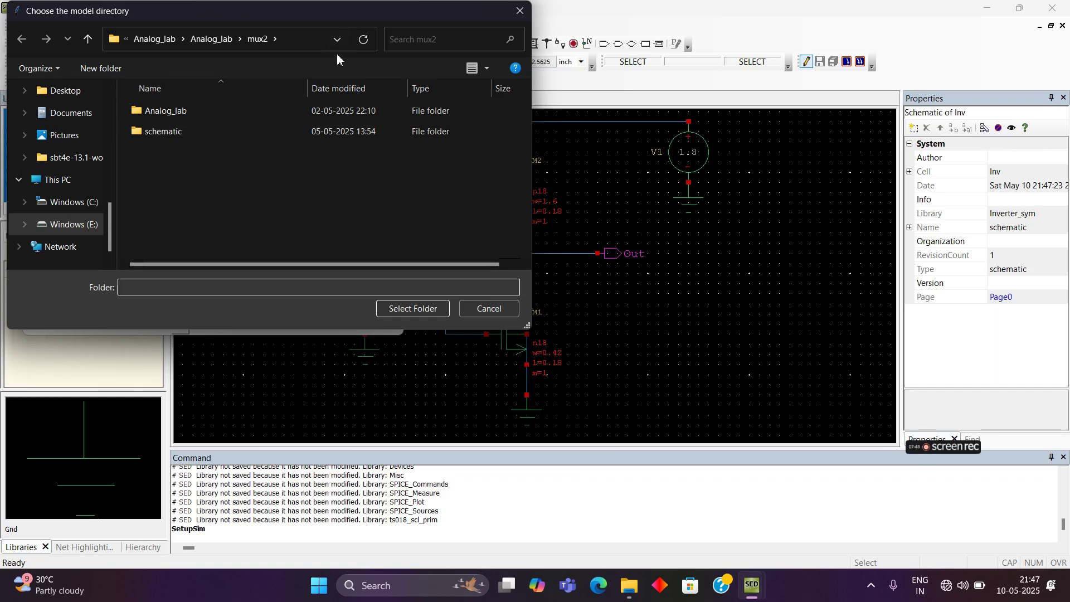
scroll(63, 201, up, 5)
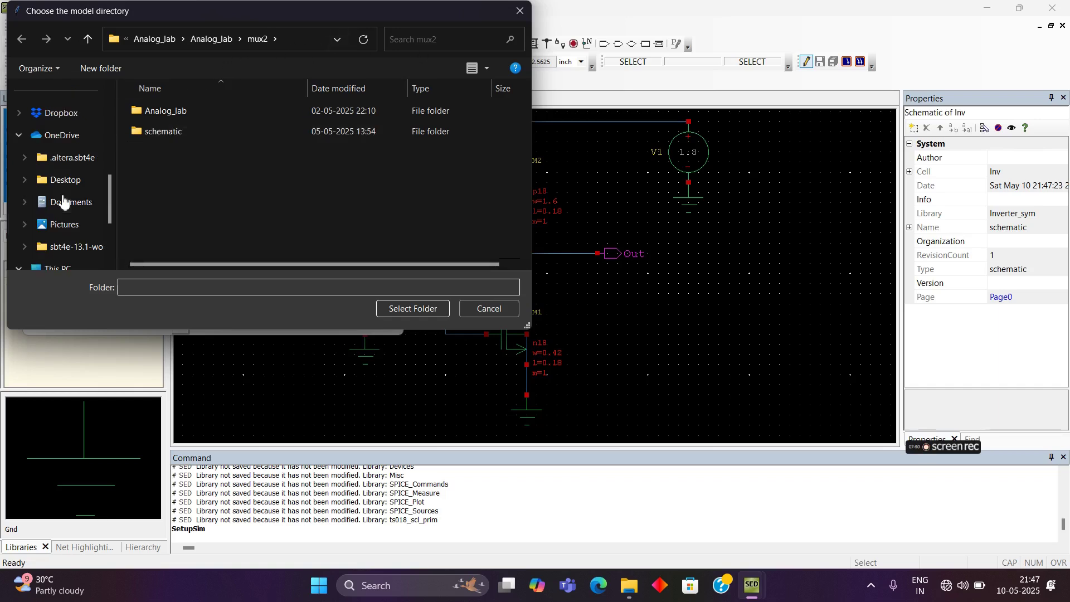
scroll(63, 202, down, 5)
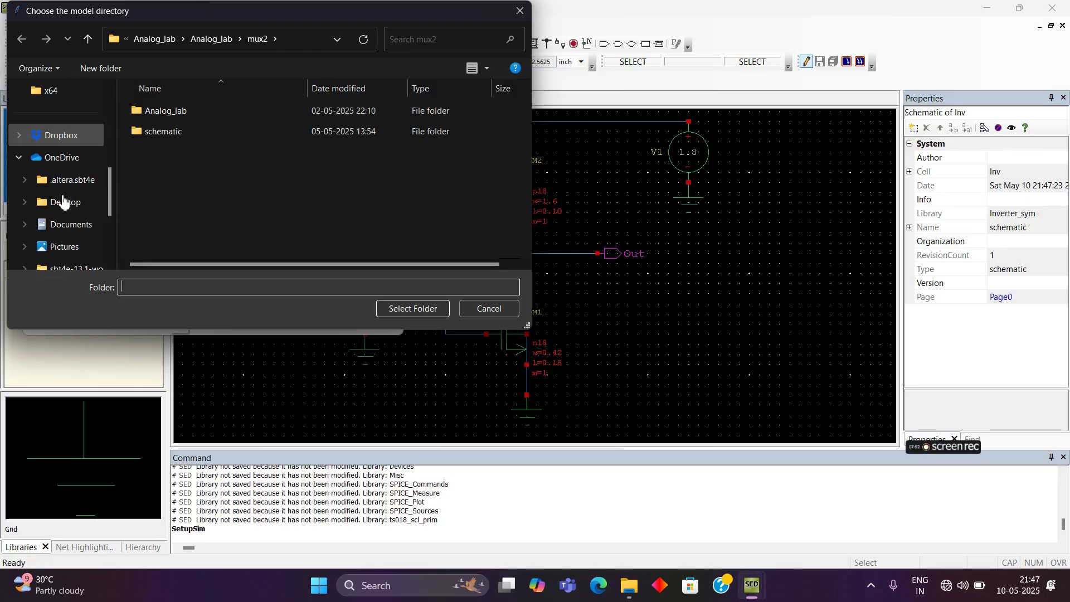
scroll(65, 214, up, 10)
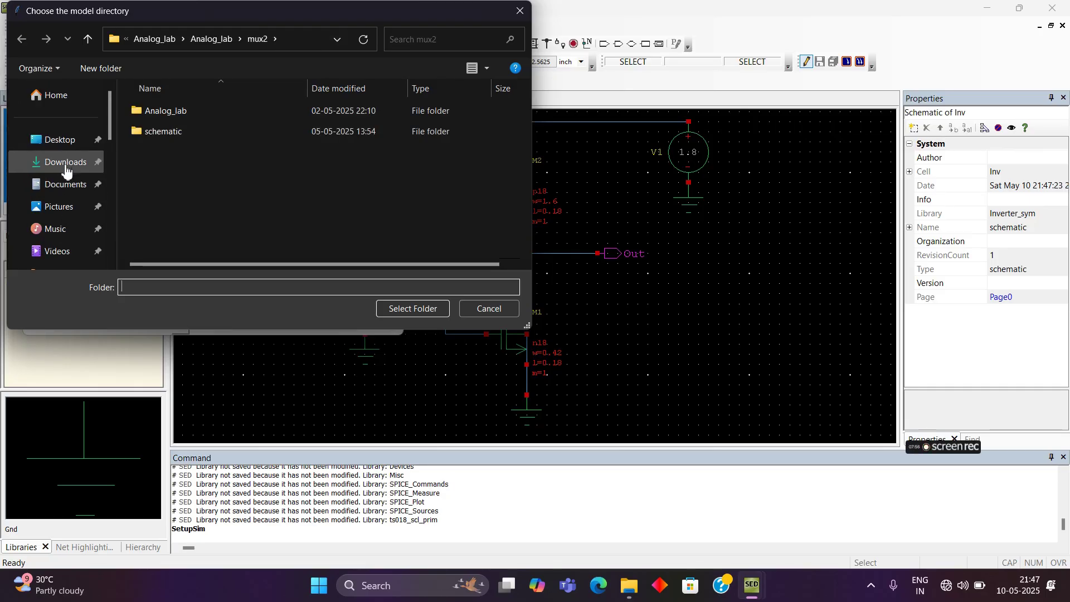
click(64, 162)
click(332, 146)
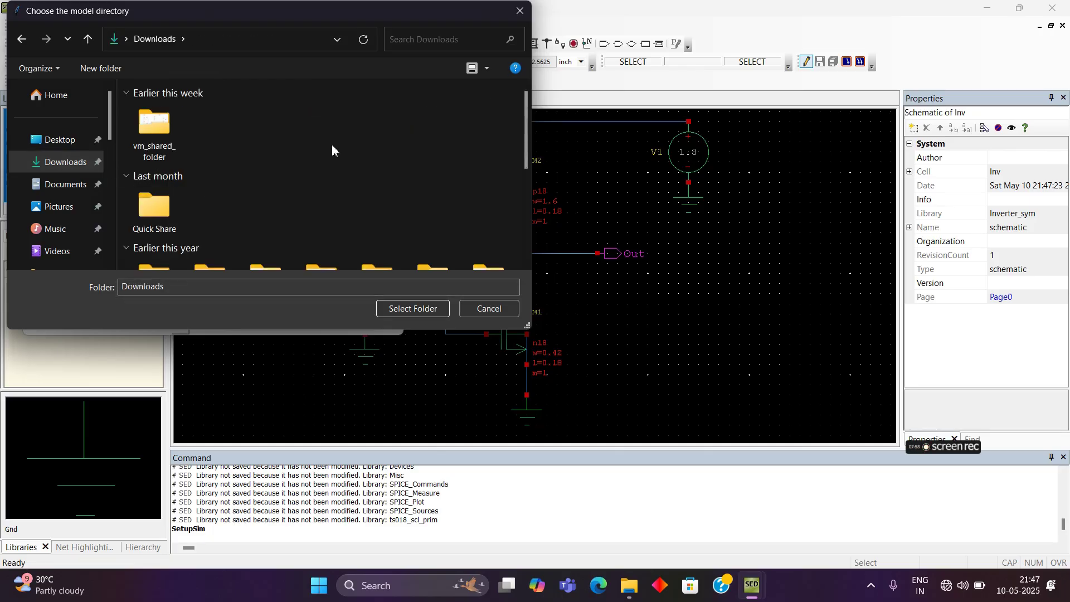
key(s)
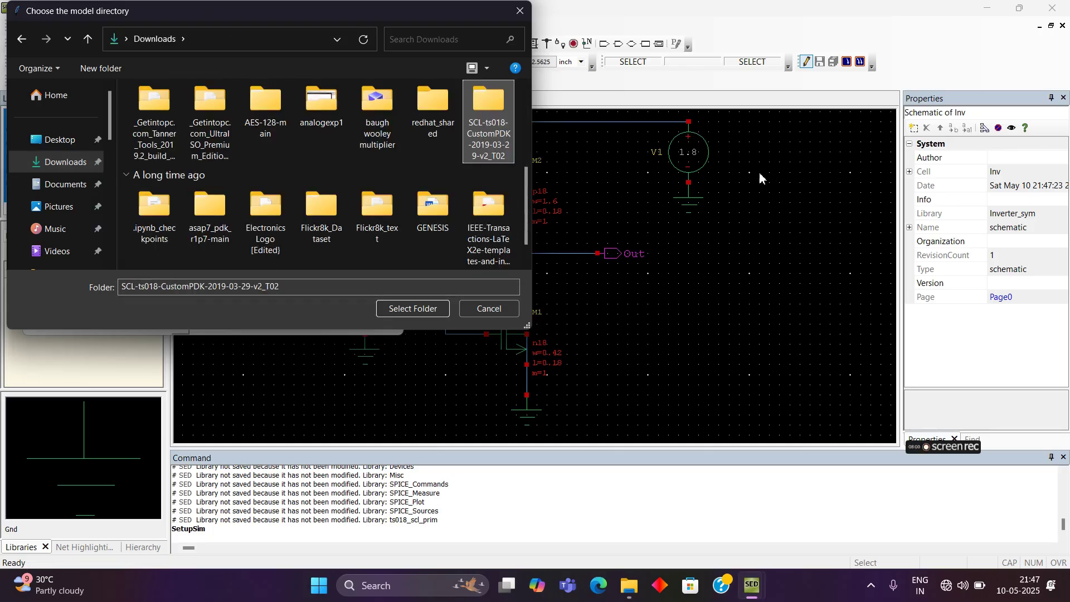
key(Return)
click(286, 129)
double_click(286, 129)
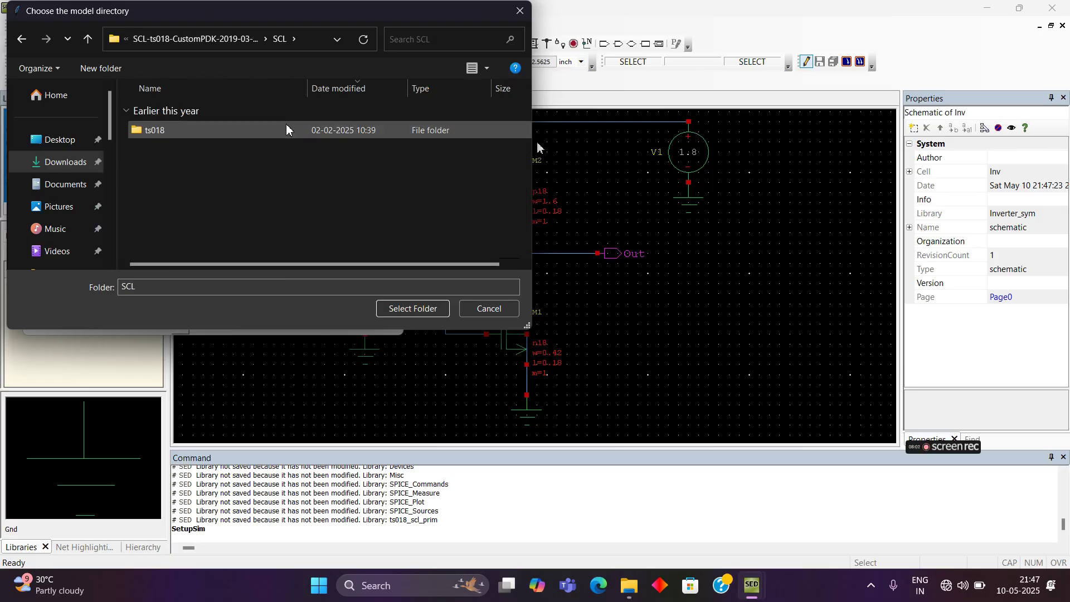
double_click(285, 129)
click(270, 190)
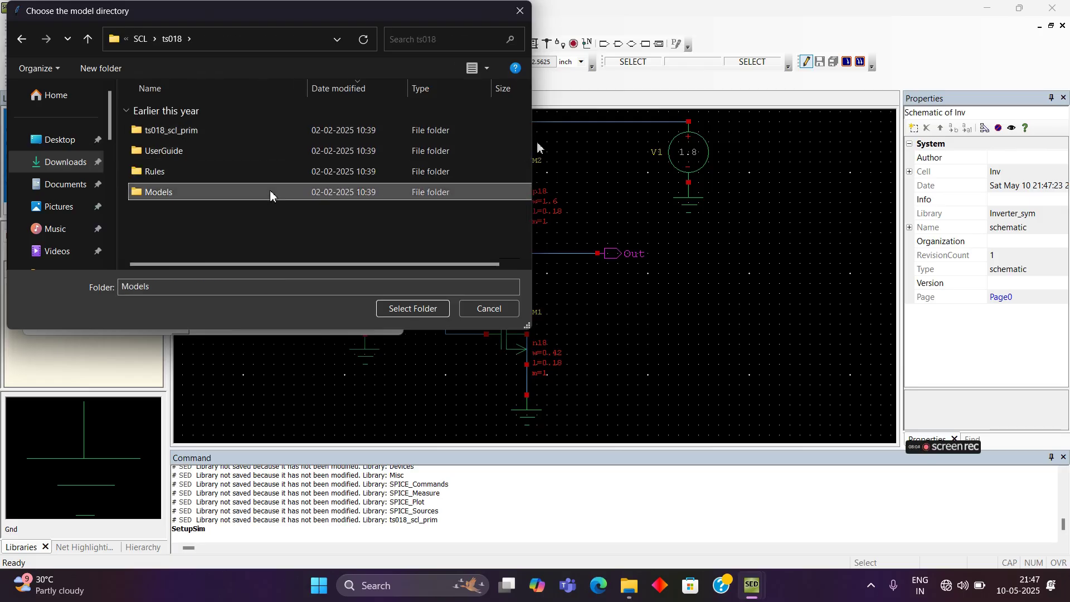
click(424, 314)
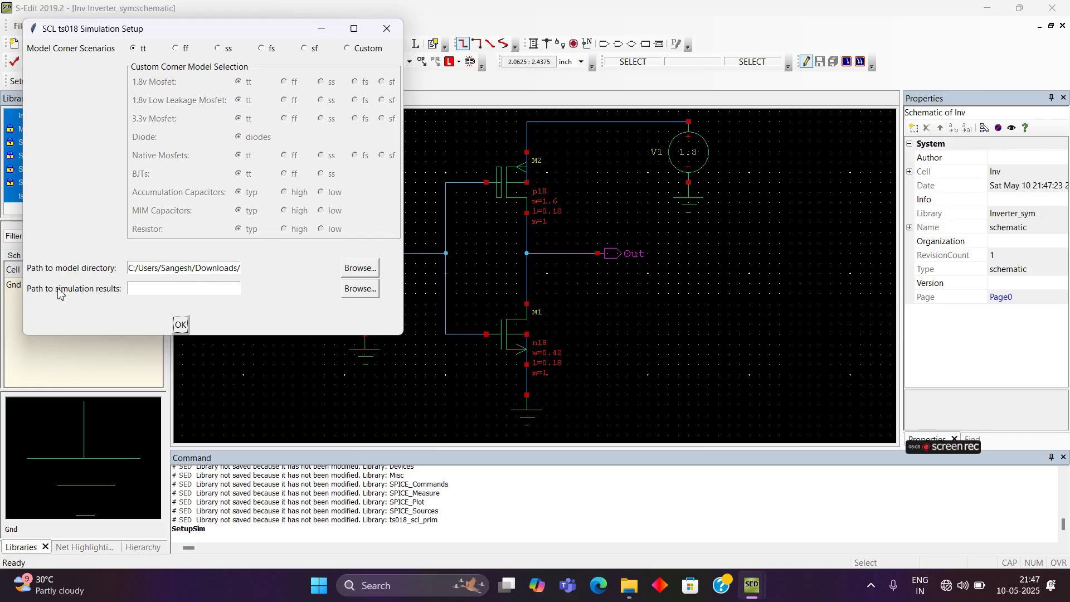
Set the simulation results path to E:/tanner_simulations/Inverter_sym/Inverter_sym/Inv and accept the simulation setup
click(372, 294)
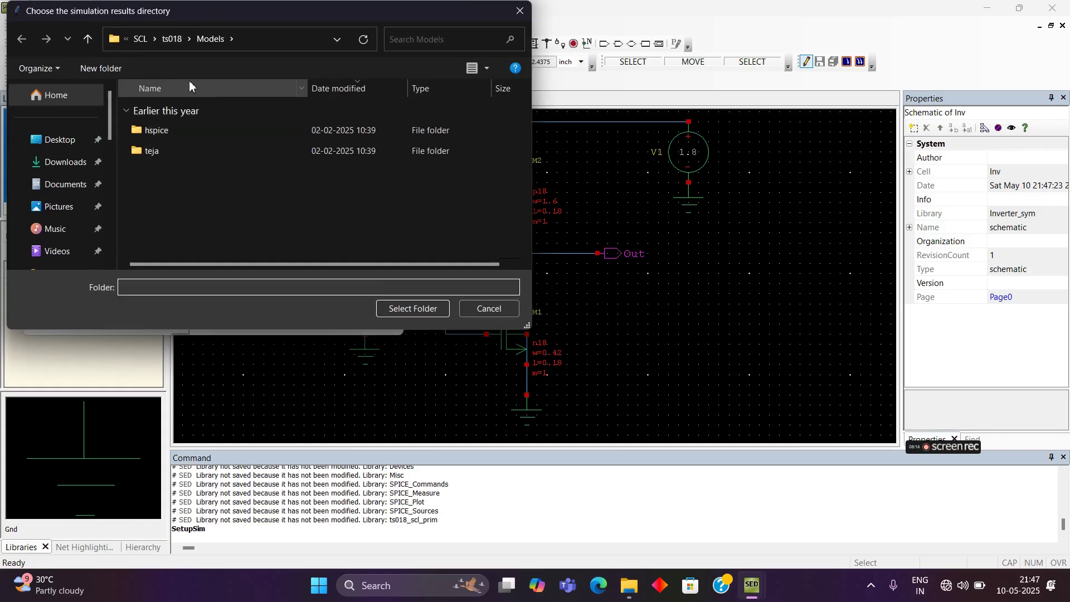
click(172, 39)
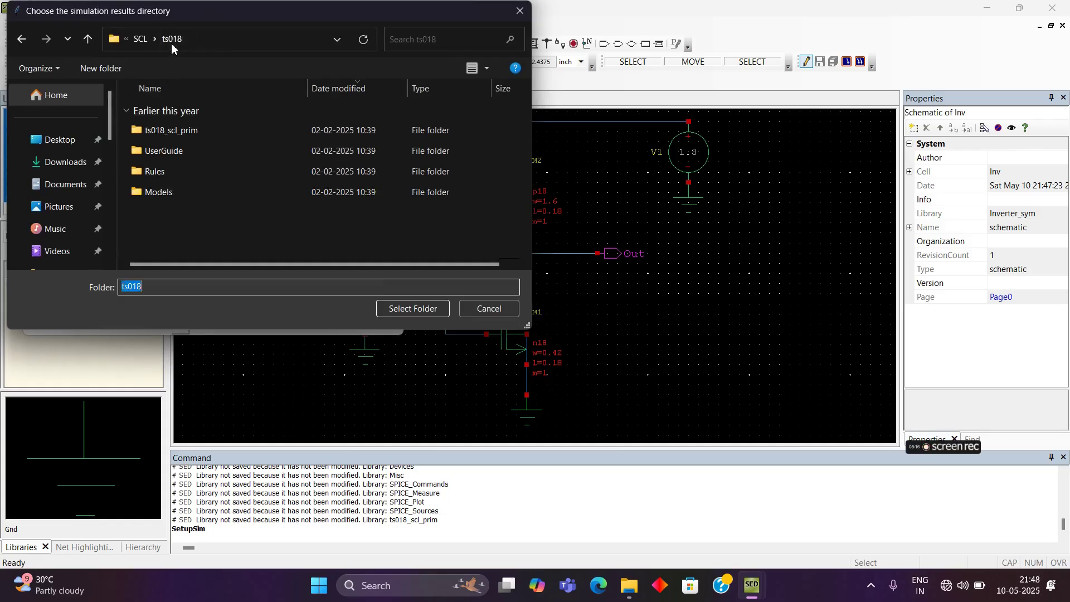
scroll(59, 229, down, 5)
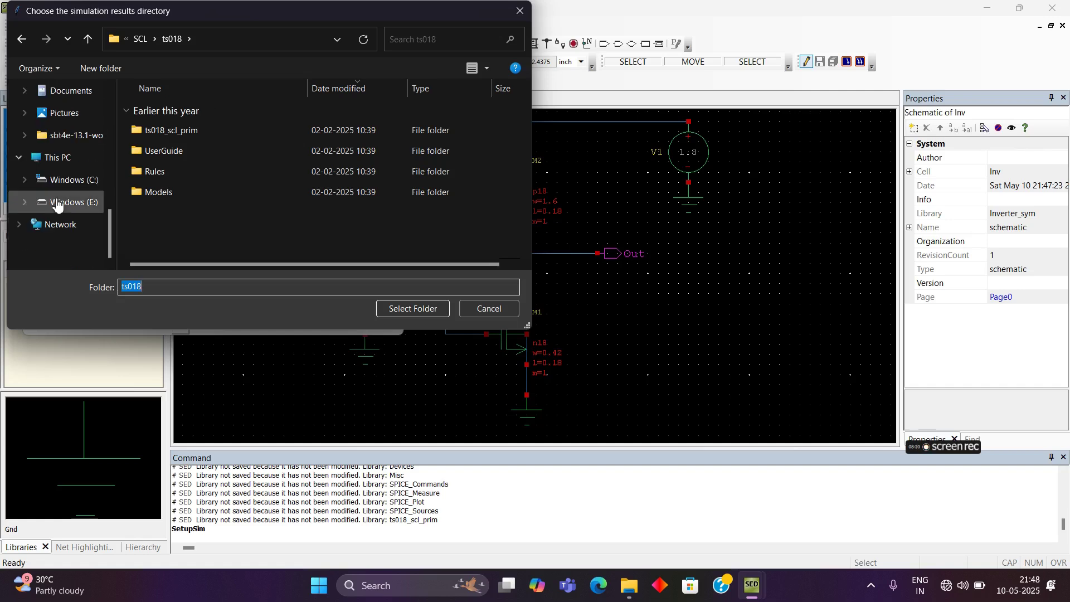
click(57, 203)
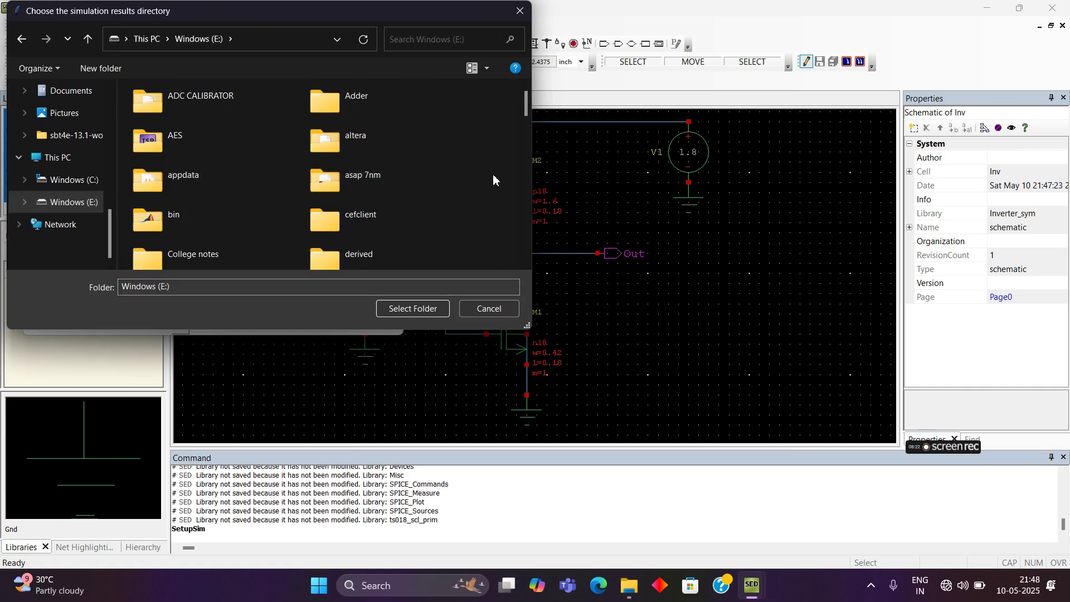
key(t)
key(Return)
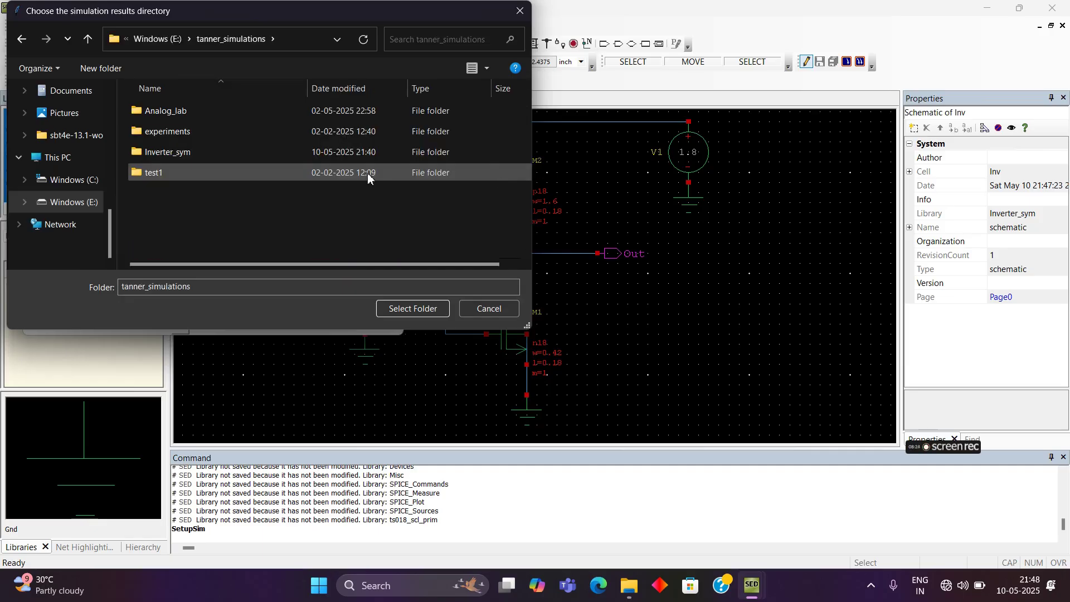
double_click(219, 154)
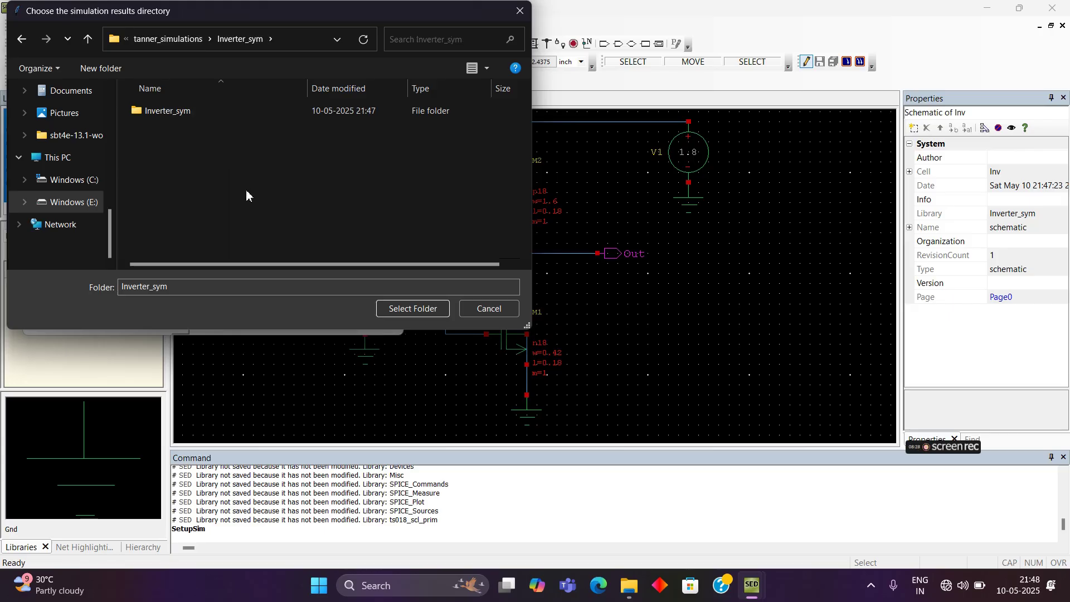
double_click(232, 110)
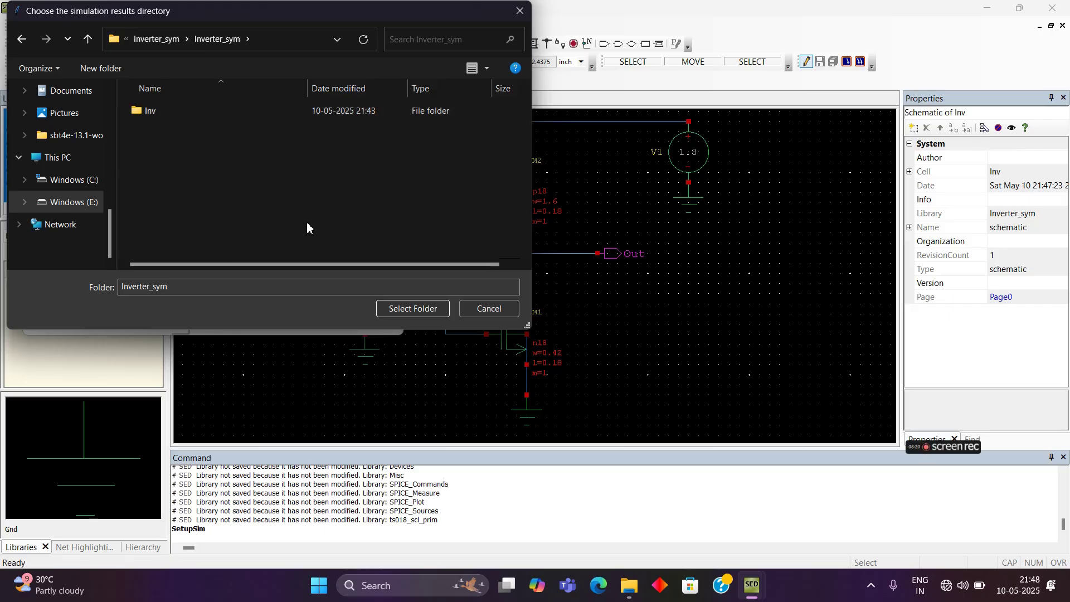
double_click(259, 115)
click(413, 308)
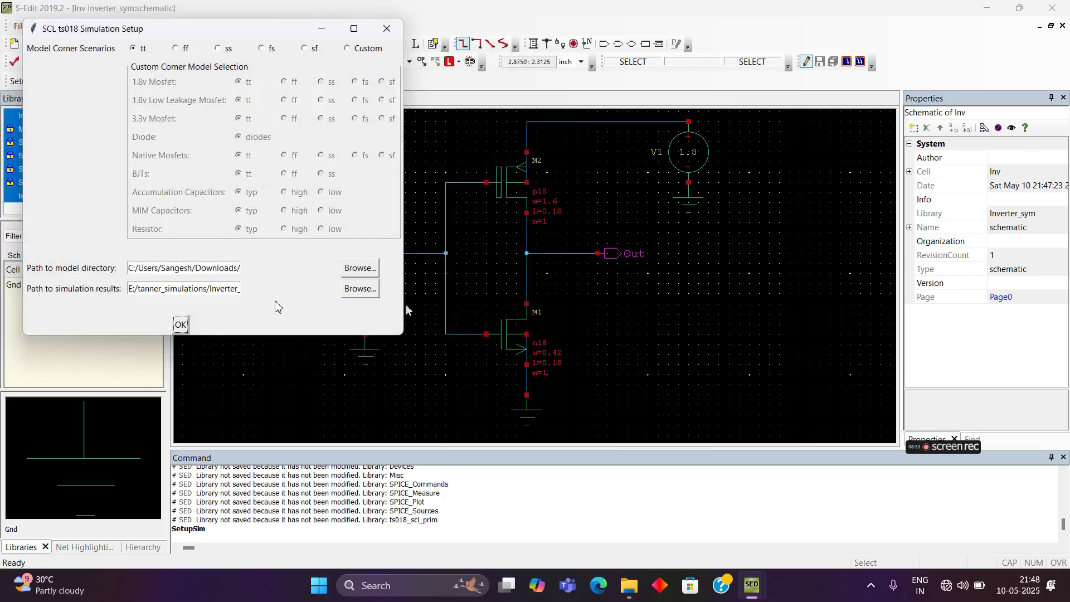
click(180, 326)
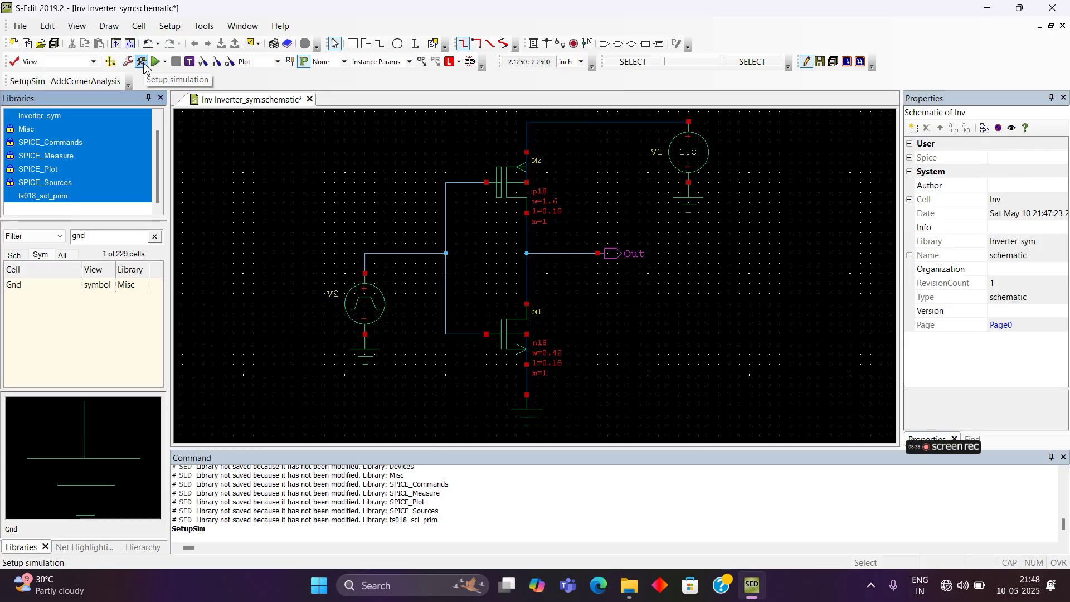
In the general SPICE simulation settings of cell Inv, set waveform voltage, current and charge probing to True
click(143, 61)
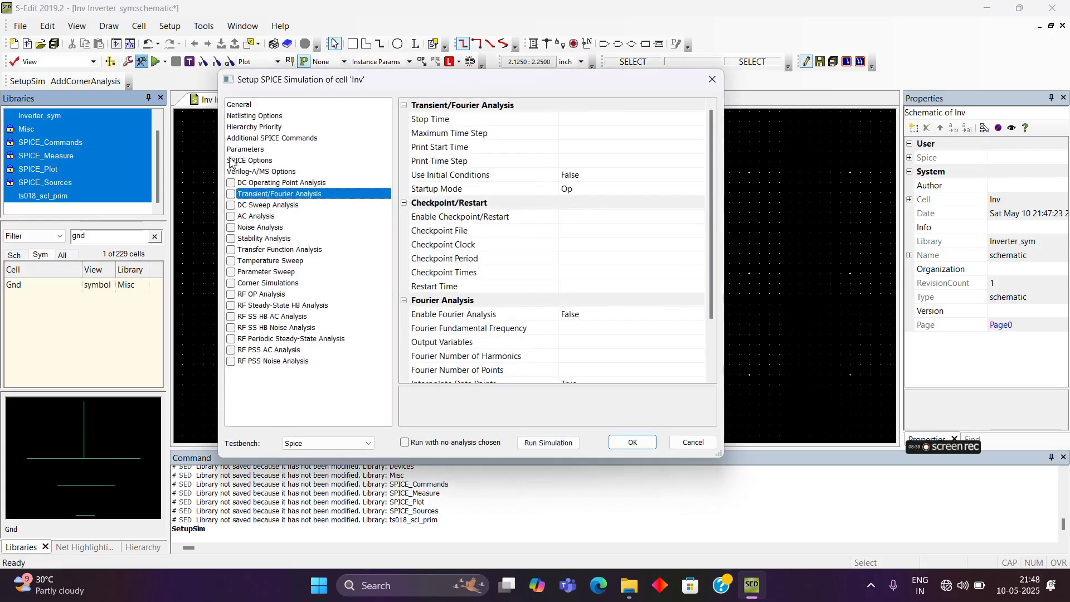
click(243, 105)
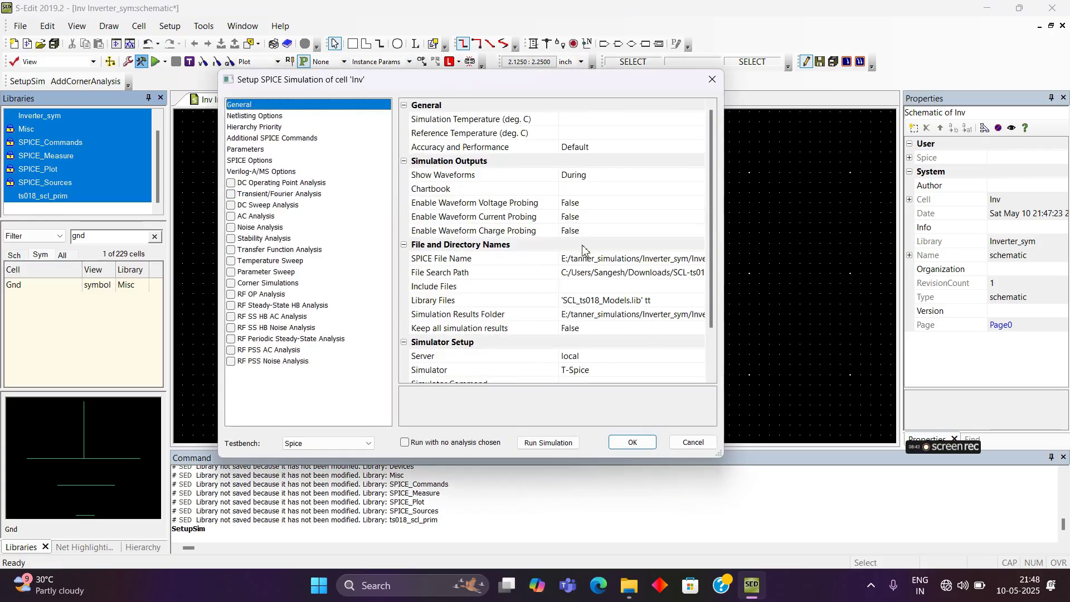
click(579, 203)
click(581, 221)
click(579, 220)
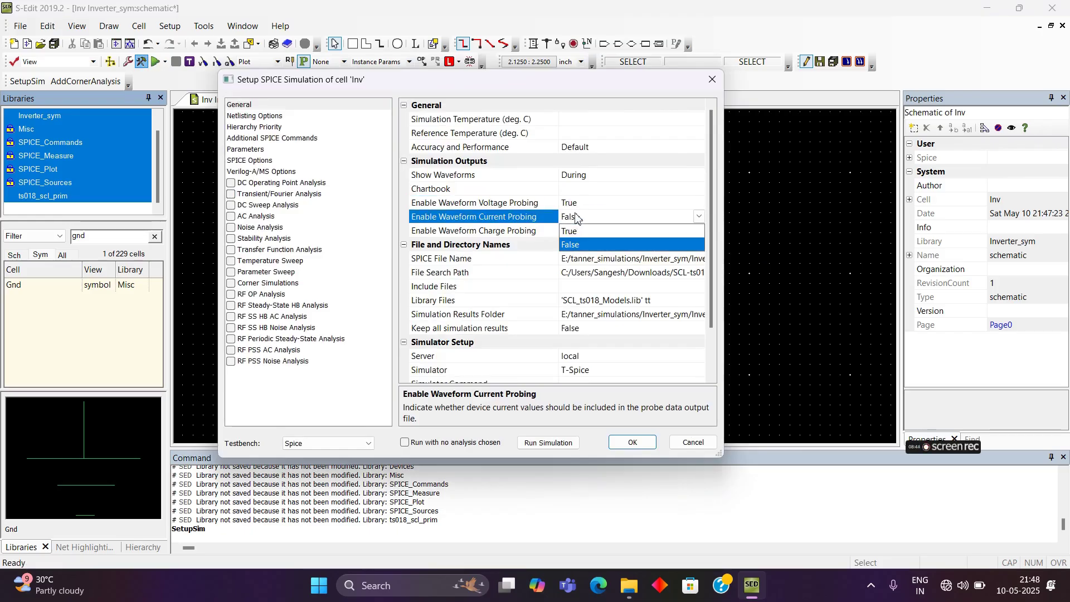
click(580, 231)
click(583, 231)
click(586, 247)
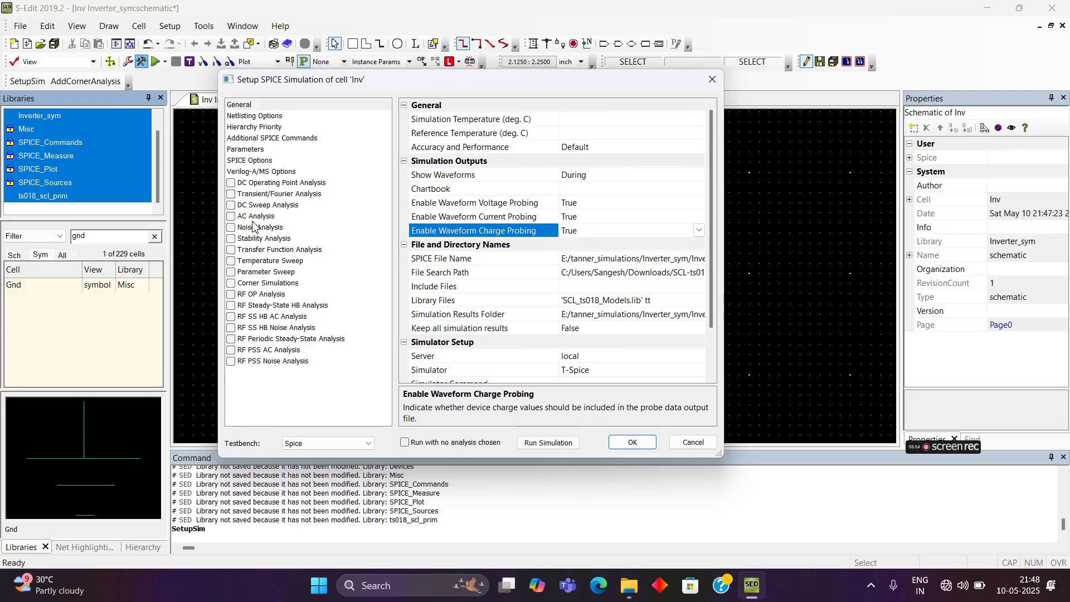
click(239, 206)
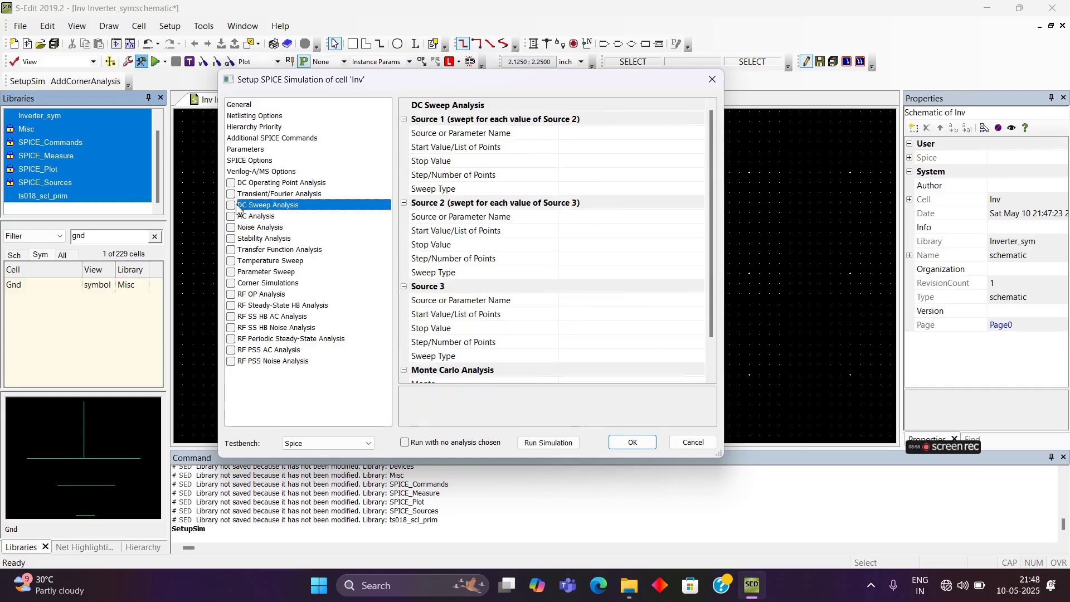
click(230, 205)
click(583, 135)
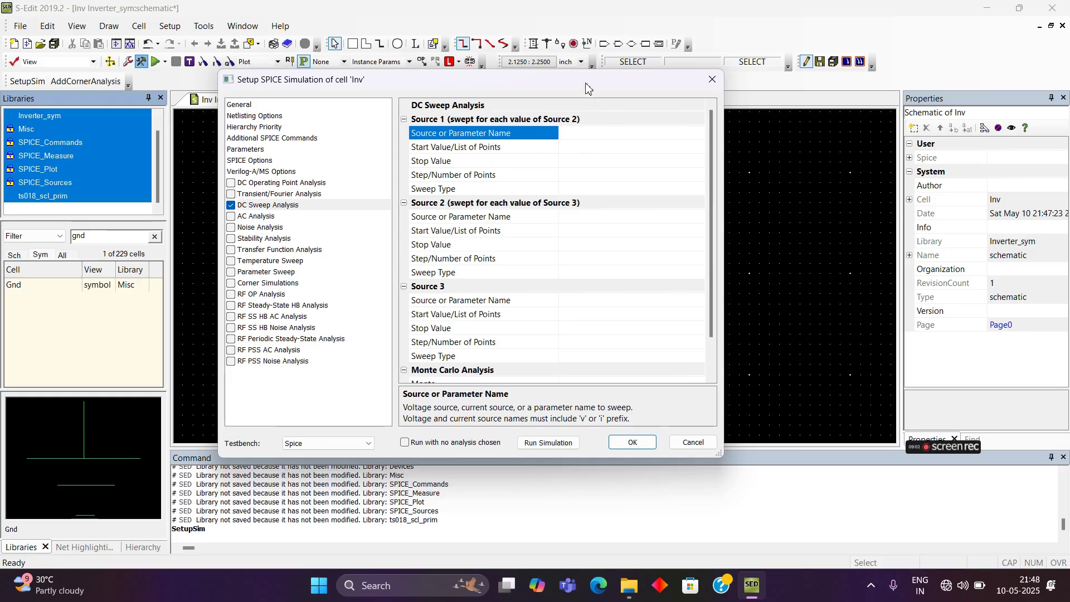
drag(581, 80, 751, 146)
click(402, 272)
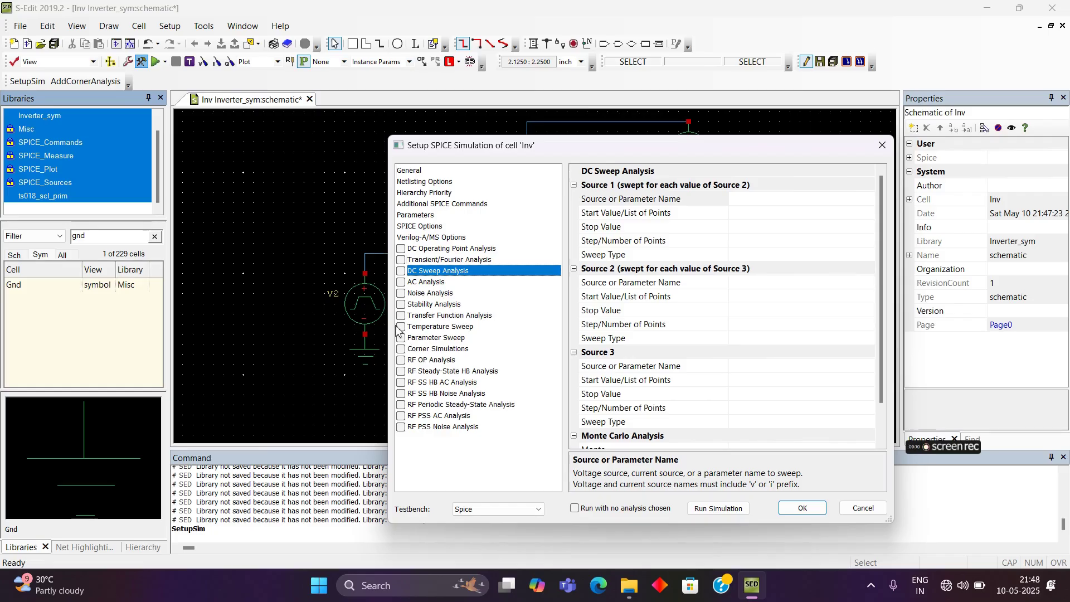
Enable transient analysis with a stop time of 20u and a maximum time step of 0.01u, and run the simulation
click(401, 260)
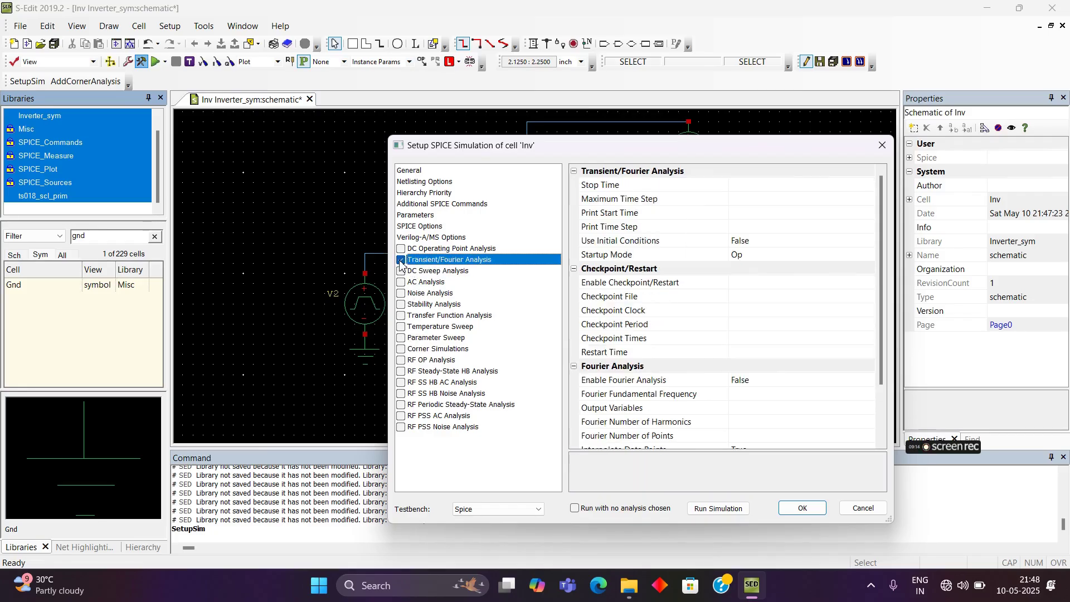
click(740, 185)
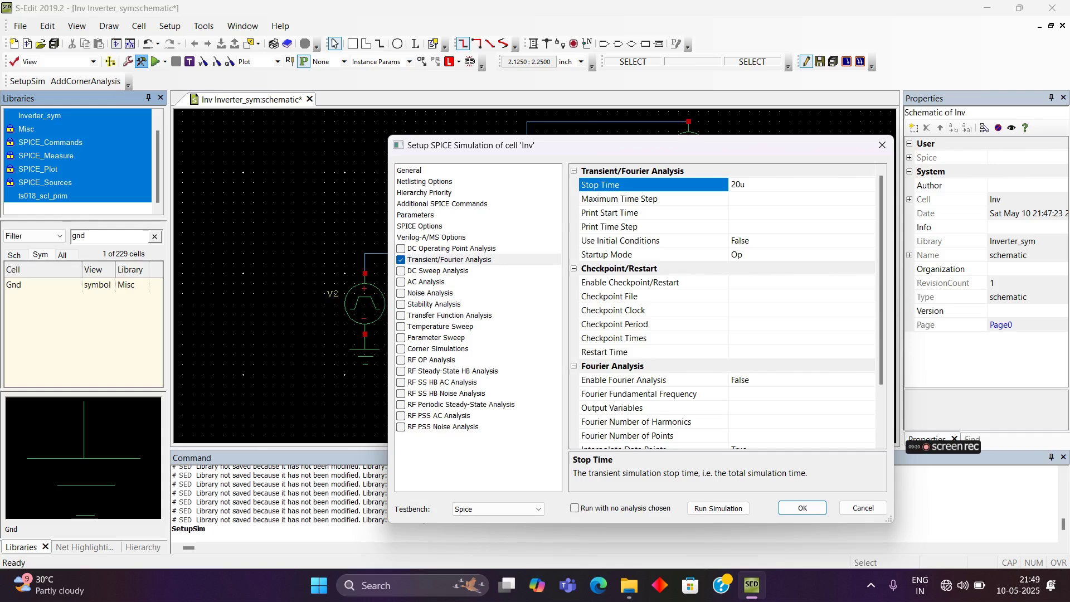
click(764, 197)
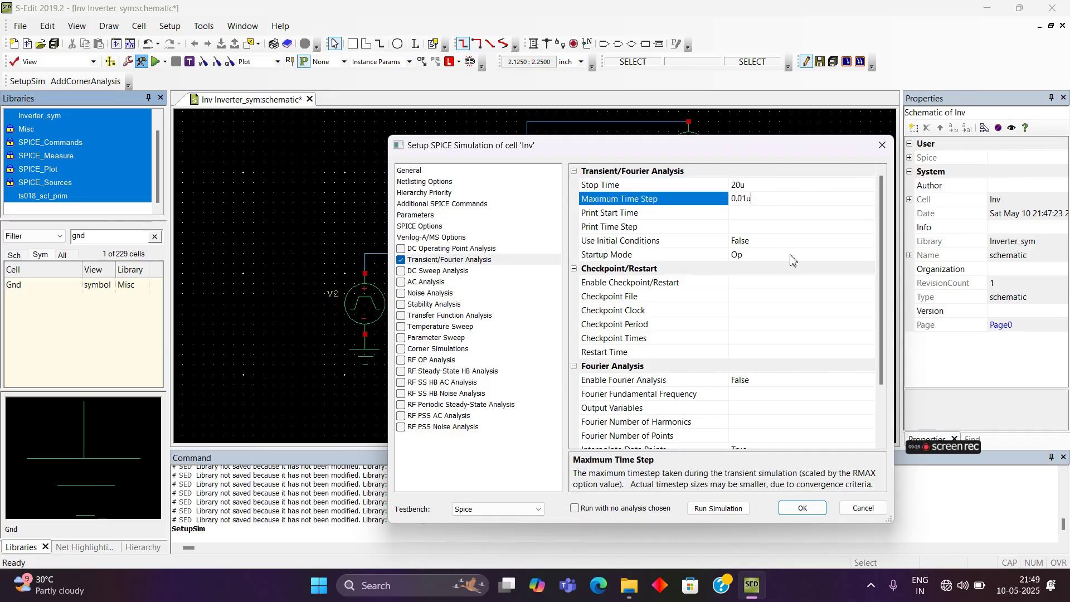
click(798, 213)
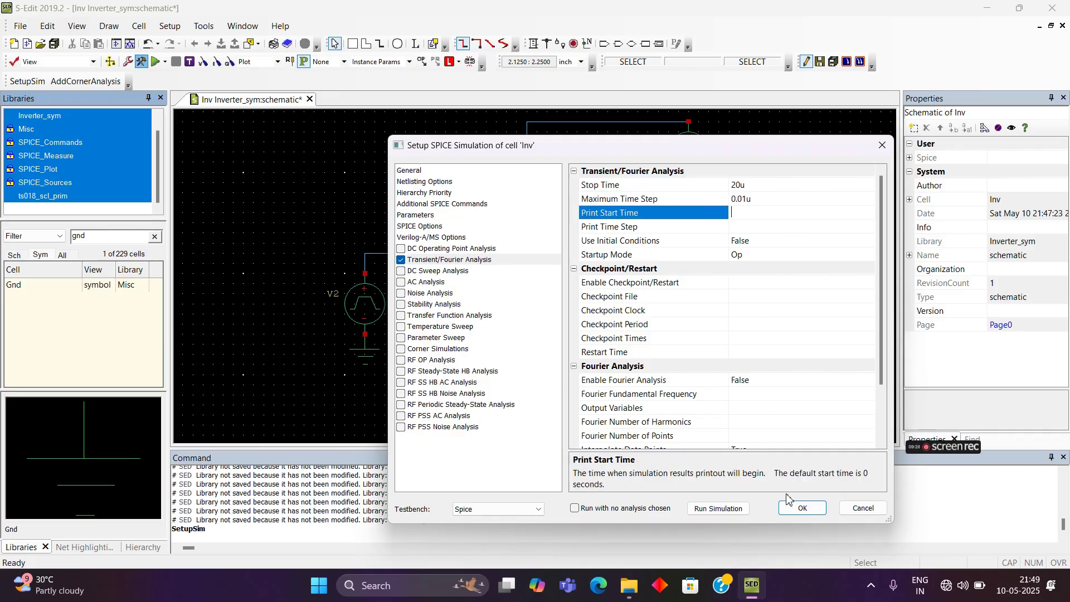
click(719, 509)
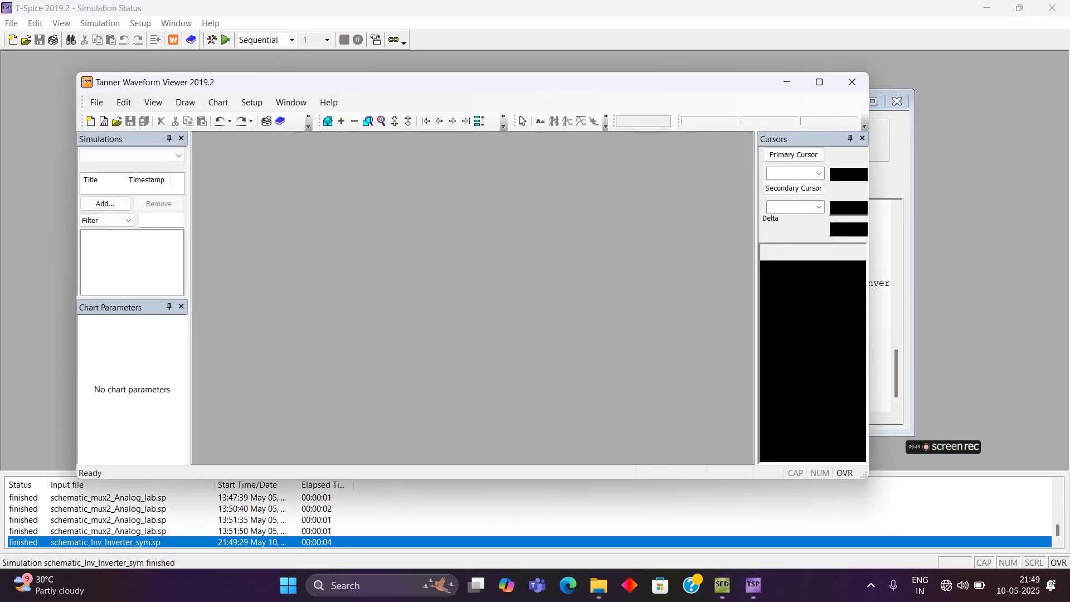
Maximize the waveform viewer and, from the S-Edit schematic, probe the voltages of V2's input net and the Out net
click(822, 82)
click(722, 585)
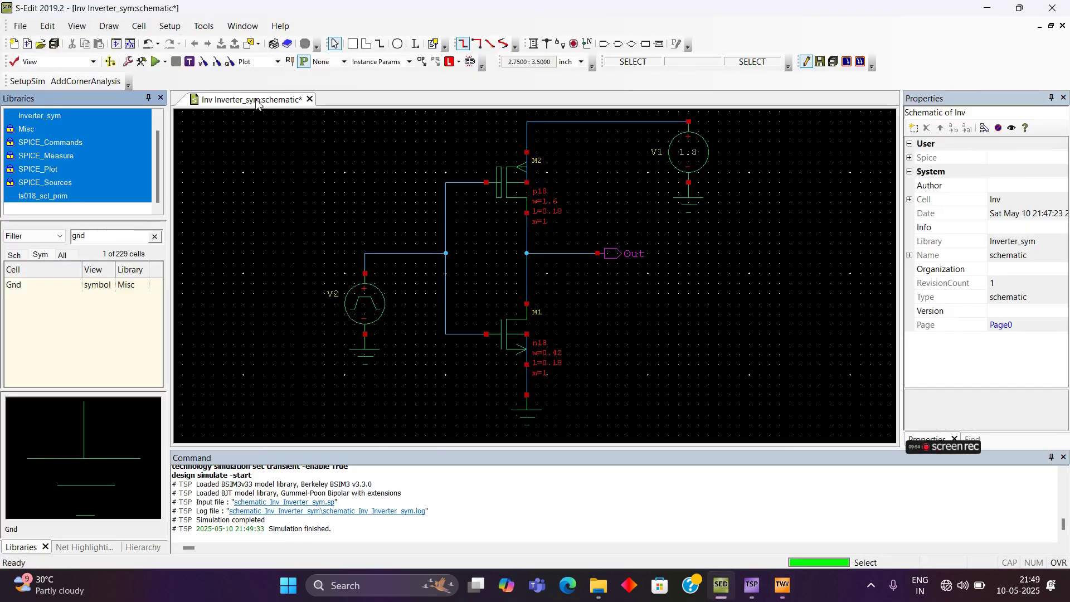
click(203, 62)
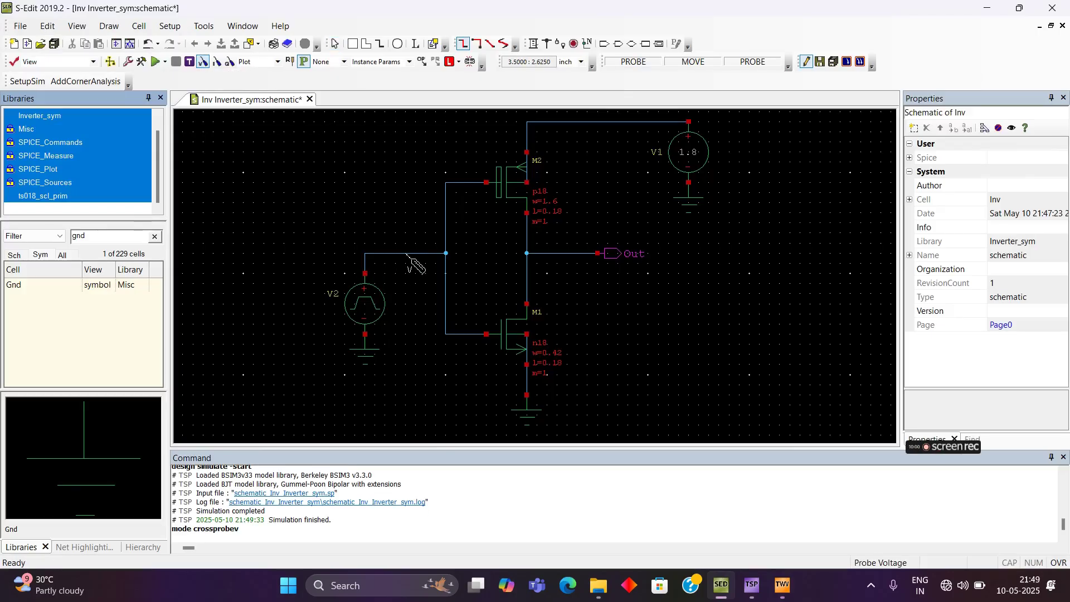
click(408, 253)
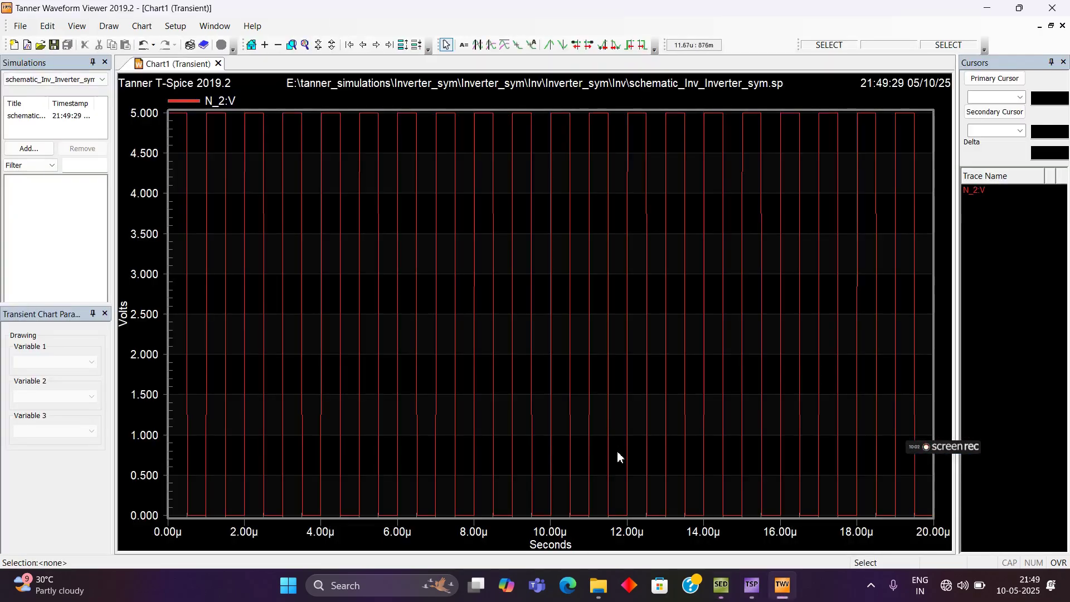
click(721, 585)
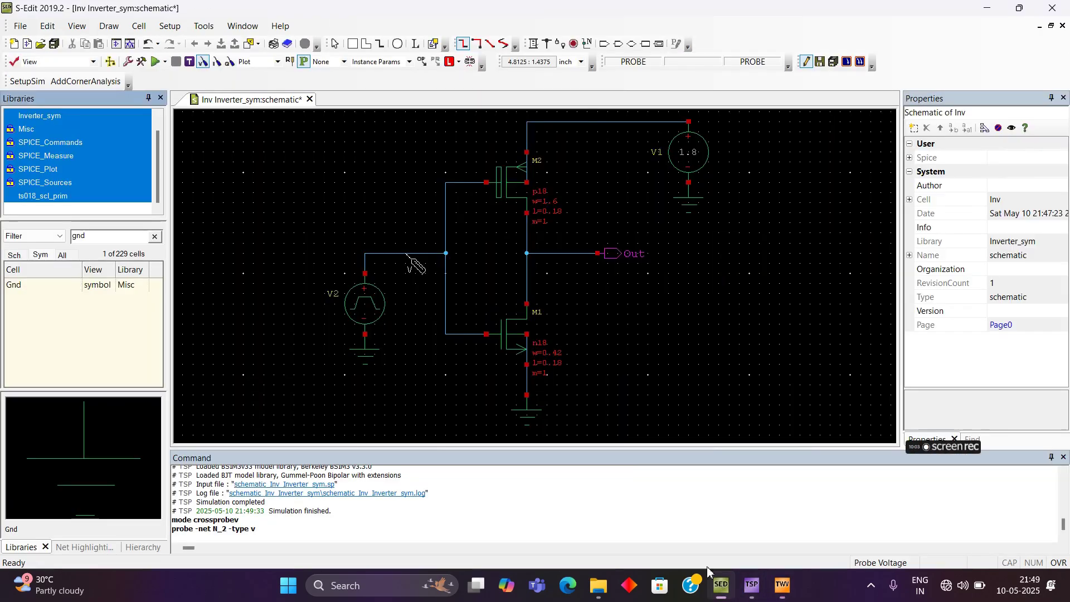
click(558, 254)
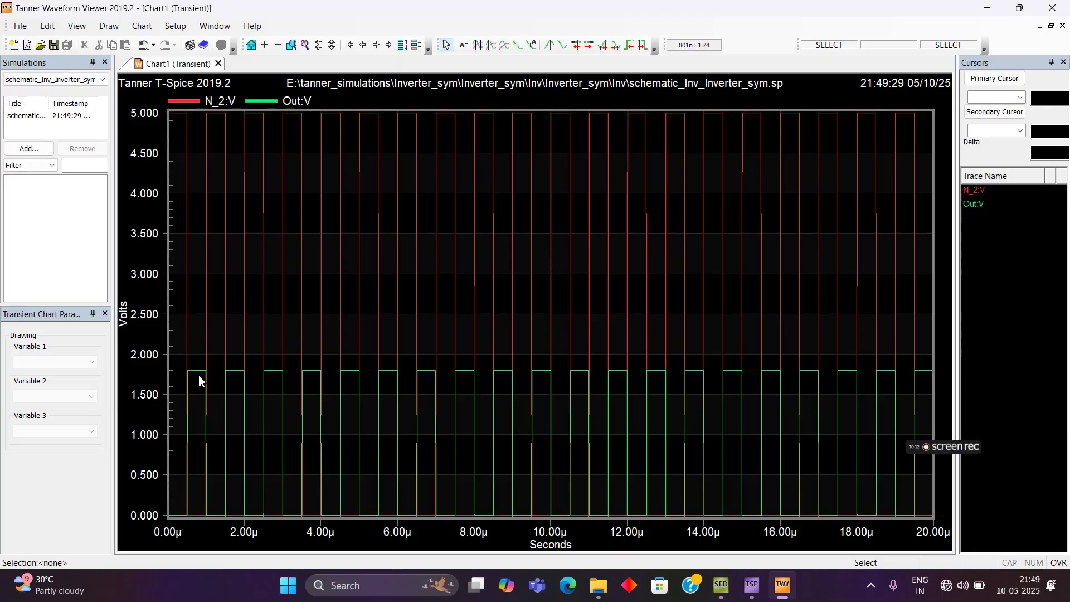
mouse_move(195, 377)
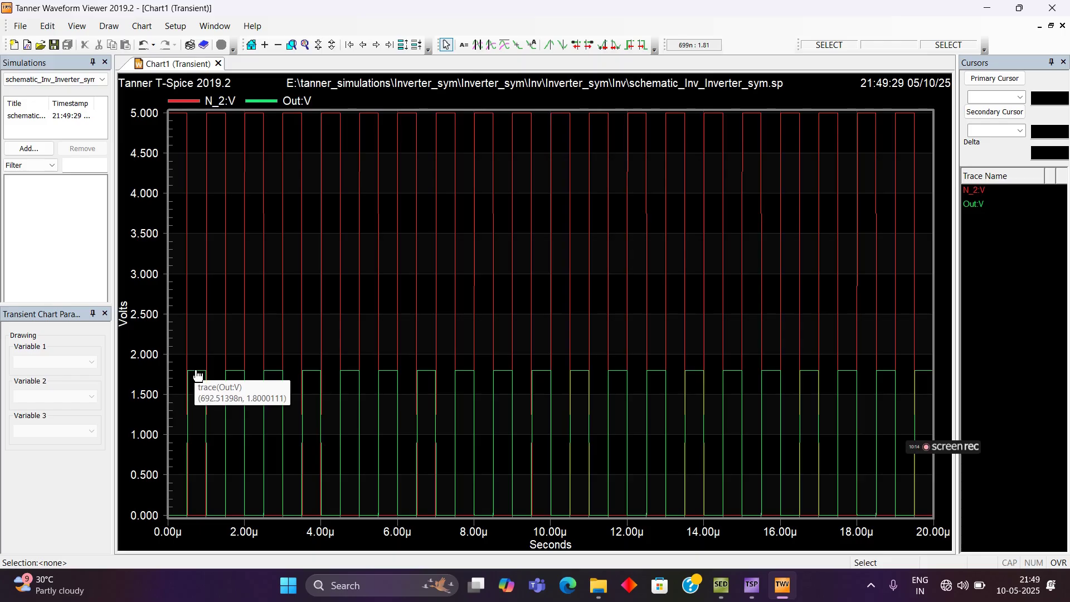
In the S-Edit schematic, set VHigh of pulse source V2 to 1.8 V and save all changes
click(721, 585)
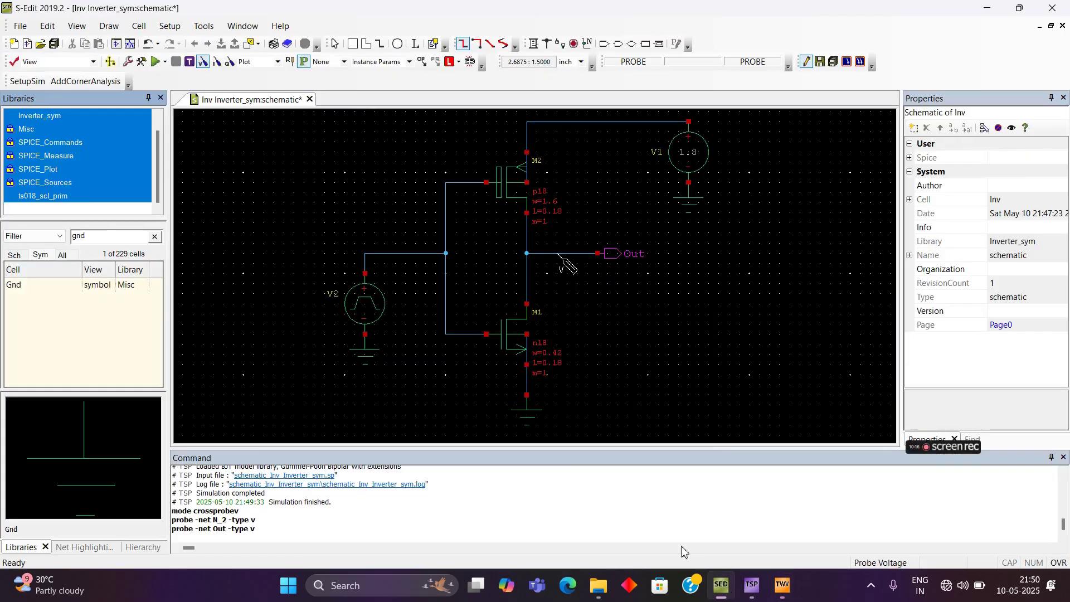
key(Escape)
click(407, 377)
click(365, 308)
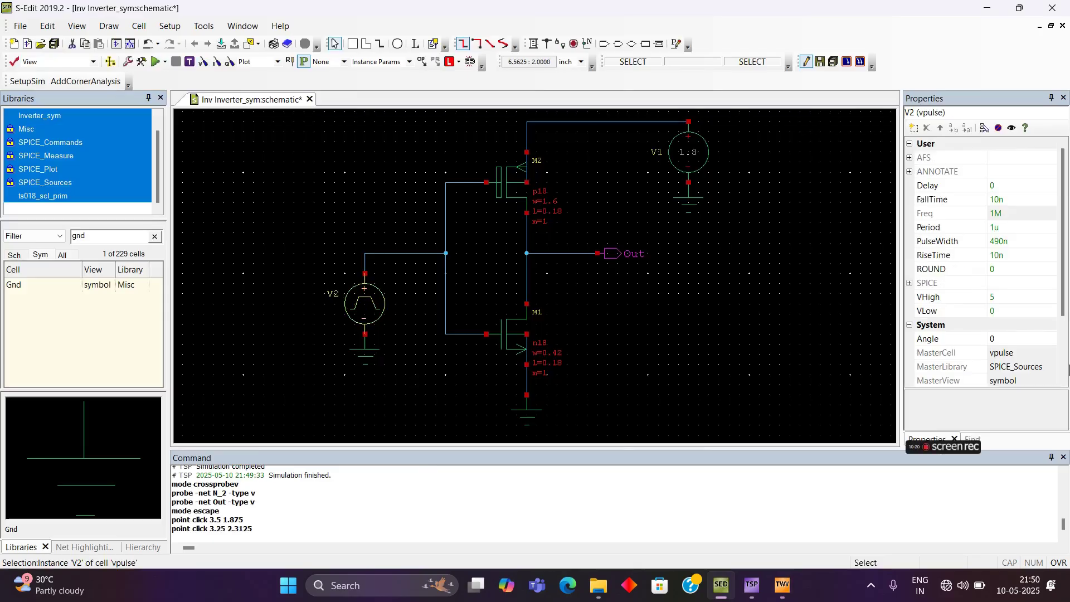
click(1004, 296)
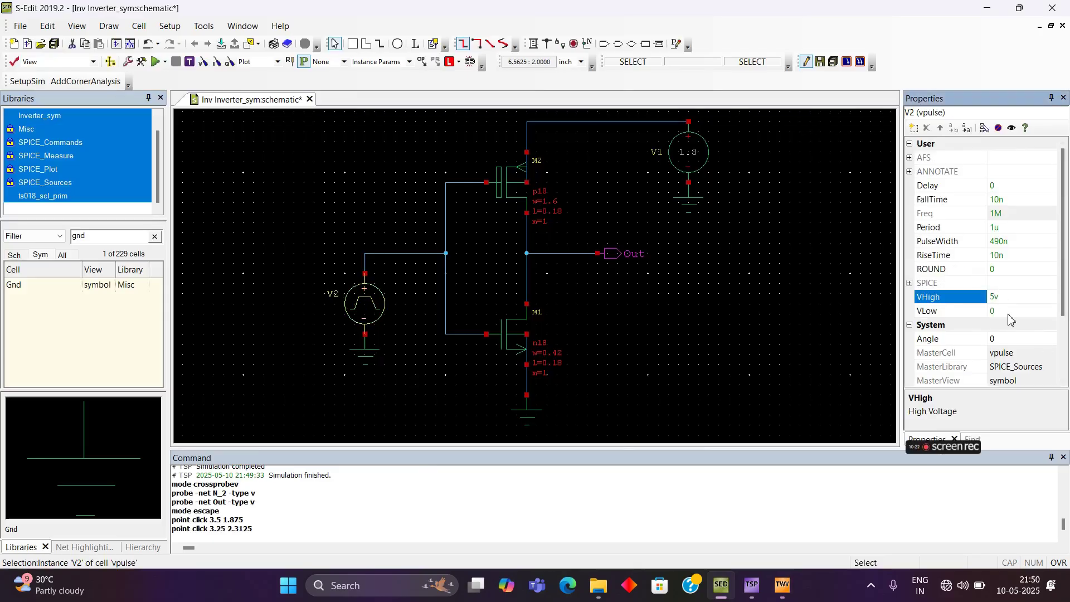
key(BackSpace)
text(1.8)
key(Return)
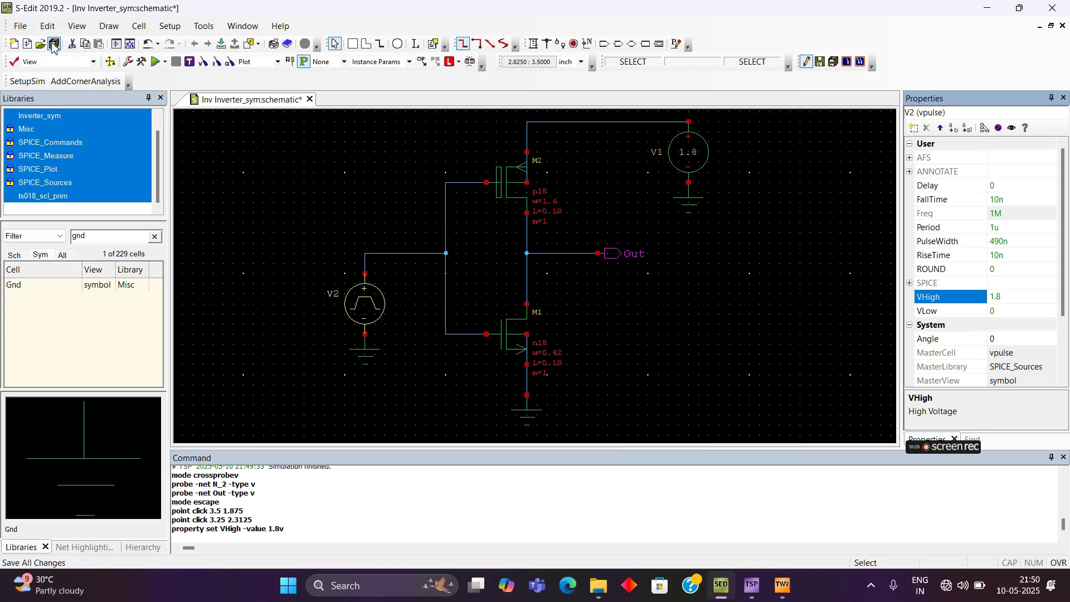
click(53, 45)
Rerun the simulation and split the input and Out traces into separate charts in Tanner Waveform Viewer
click(157, 62)
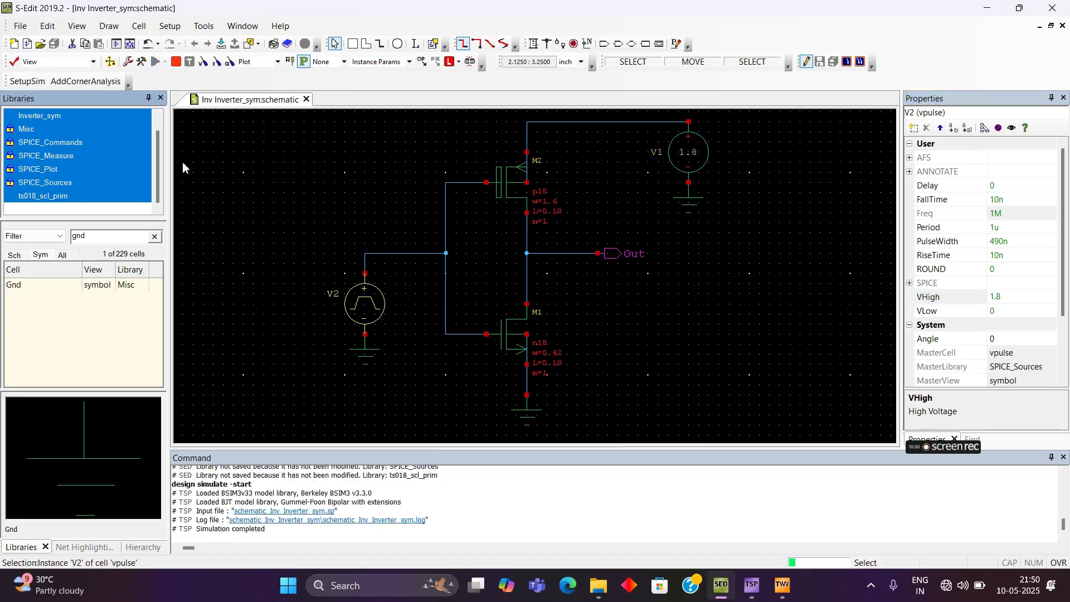
click(782, 588)
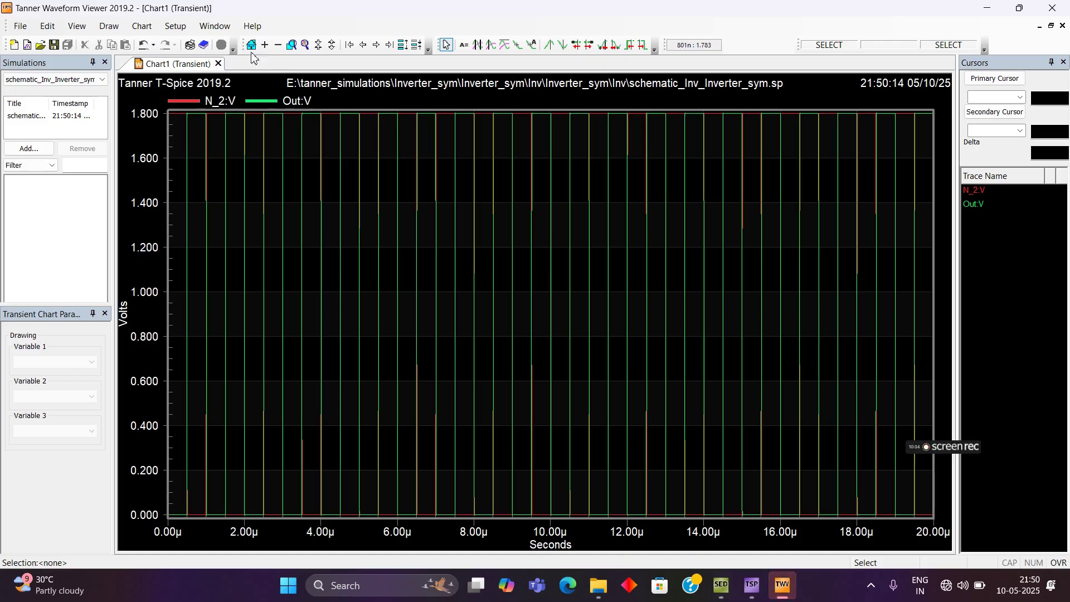
click(402, 46)
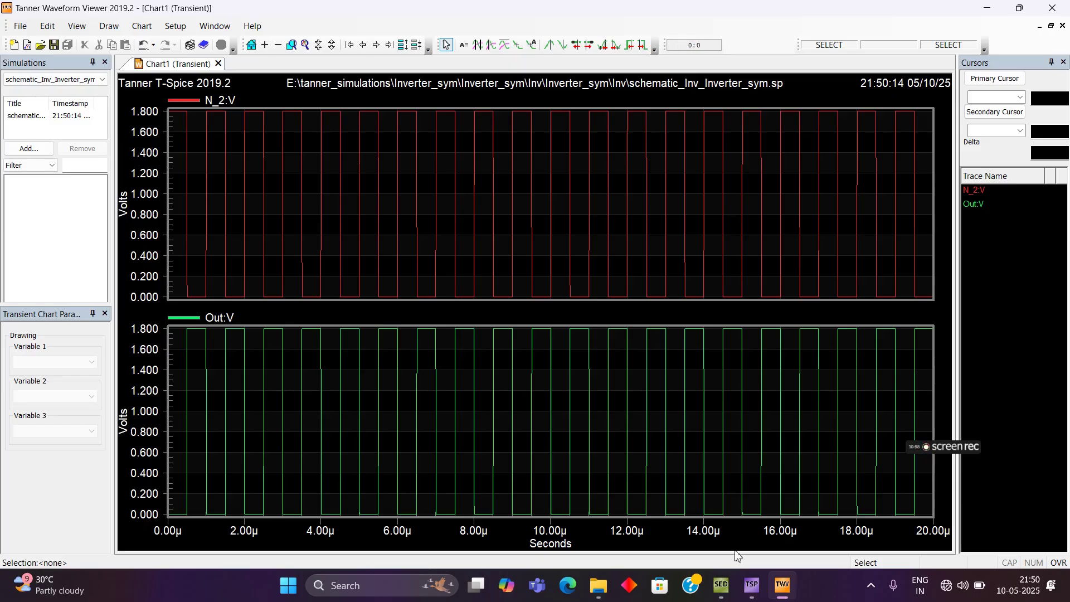
Return to the S-Edit schematic and delete the pulse source V2 from the inverter input
click(724, 585)
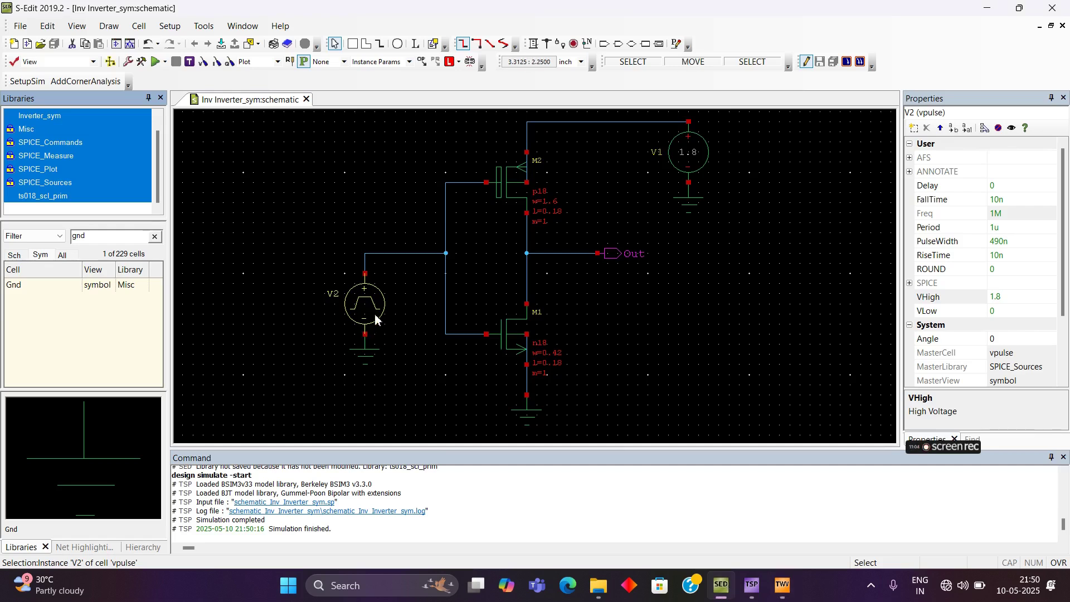
click(374, 313)
click(405, 384)
click(364, 303)
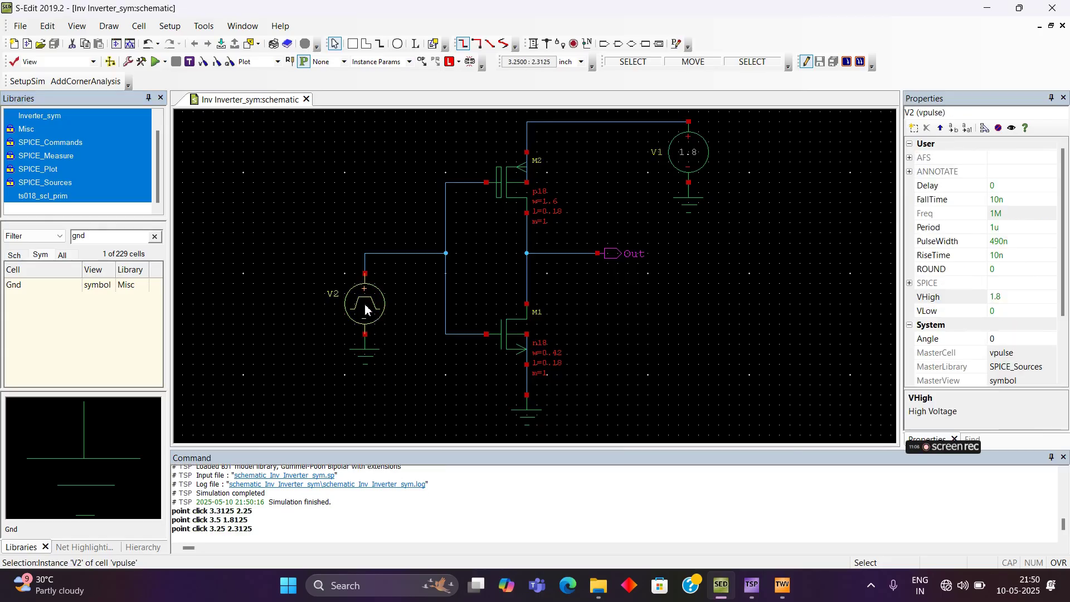
key(Delete)
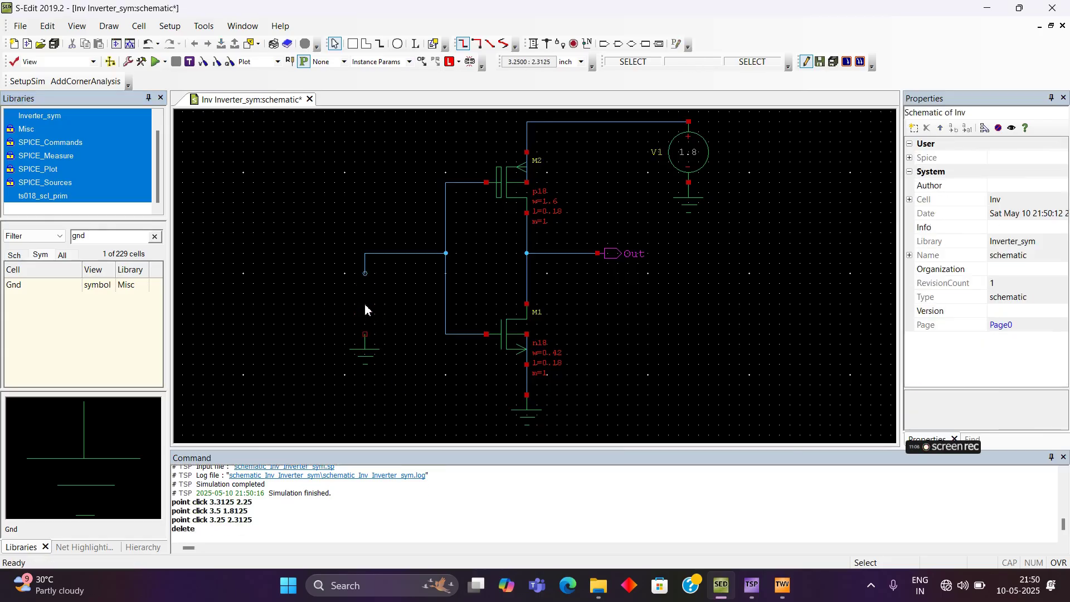
Find the vdc symbol in the libraries and place one instance between the inverter's input wire and its ground
double_click(93, 235)
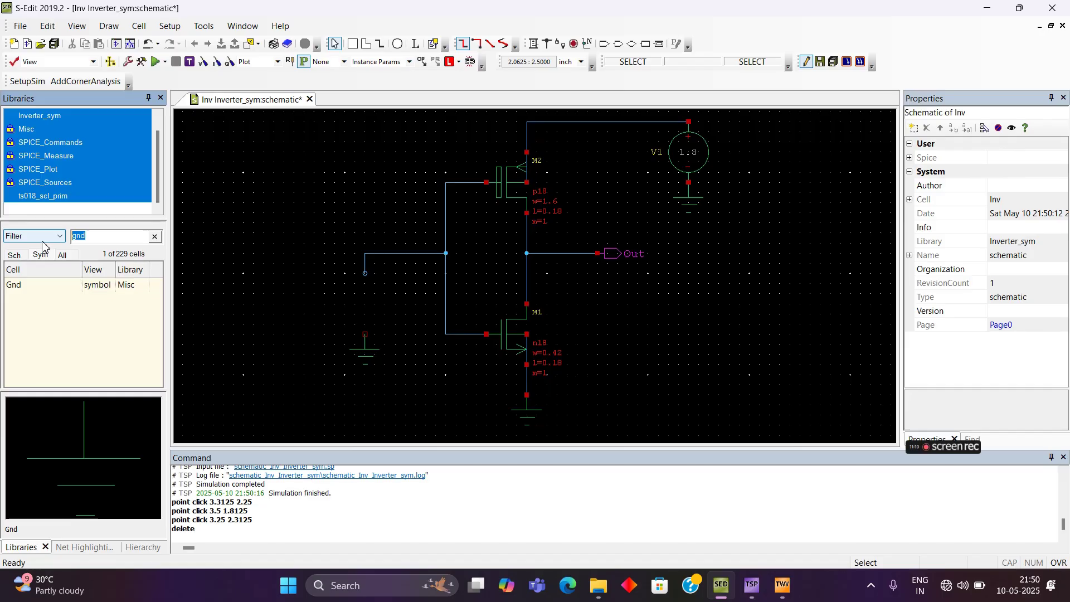
text(vdc)
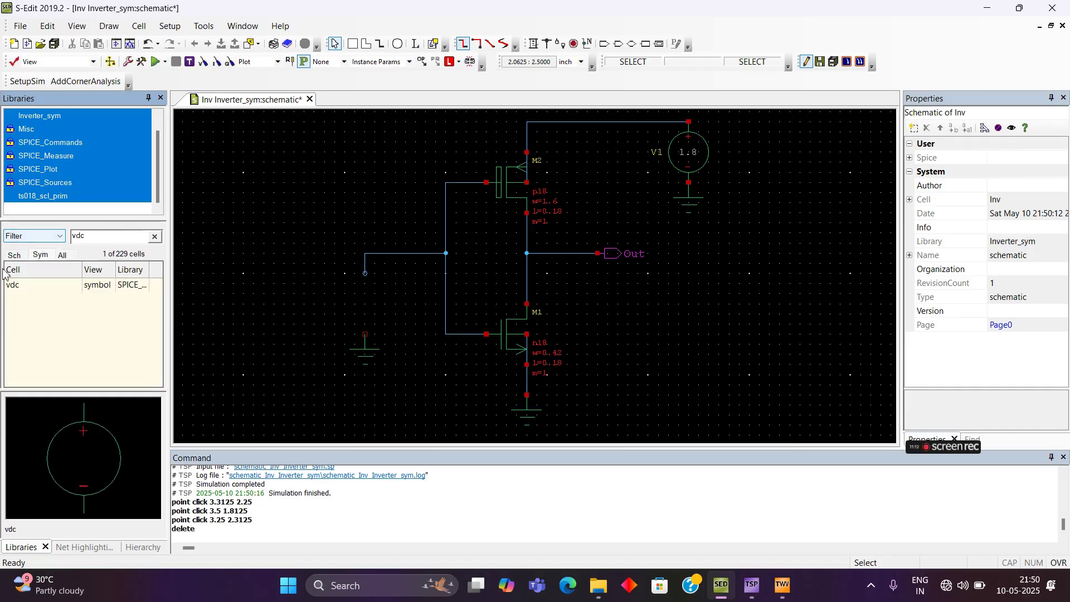
mouse_move(22, 284)
mouse_down()
mouse_move(168, 336)
mouse_move(283, 357)
mouse_up()
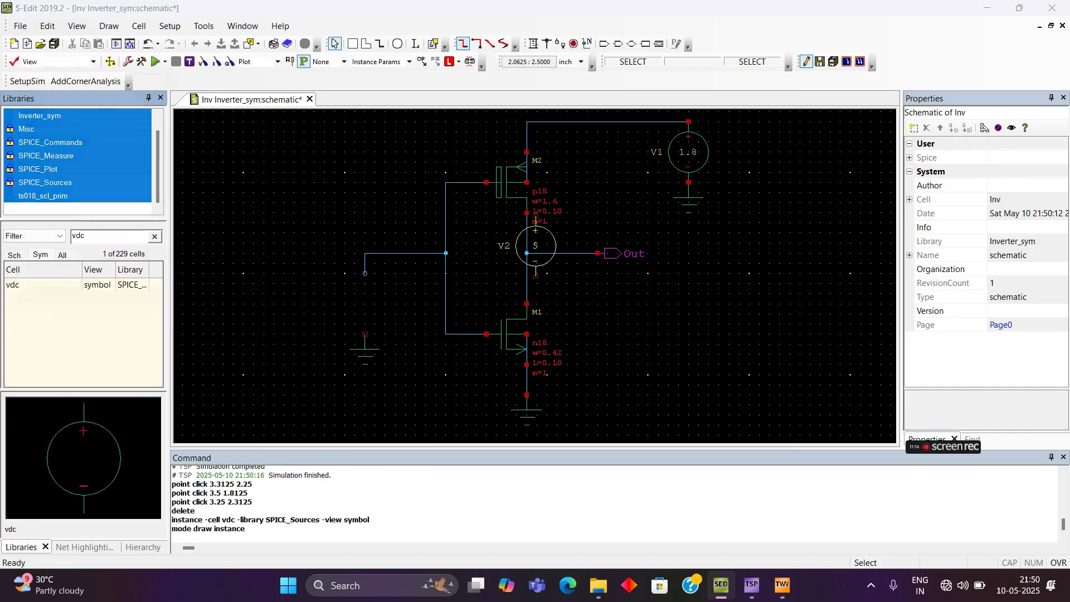
click(364, 334)
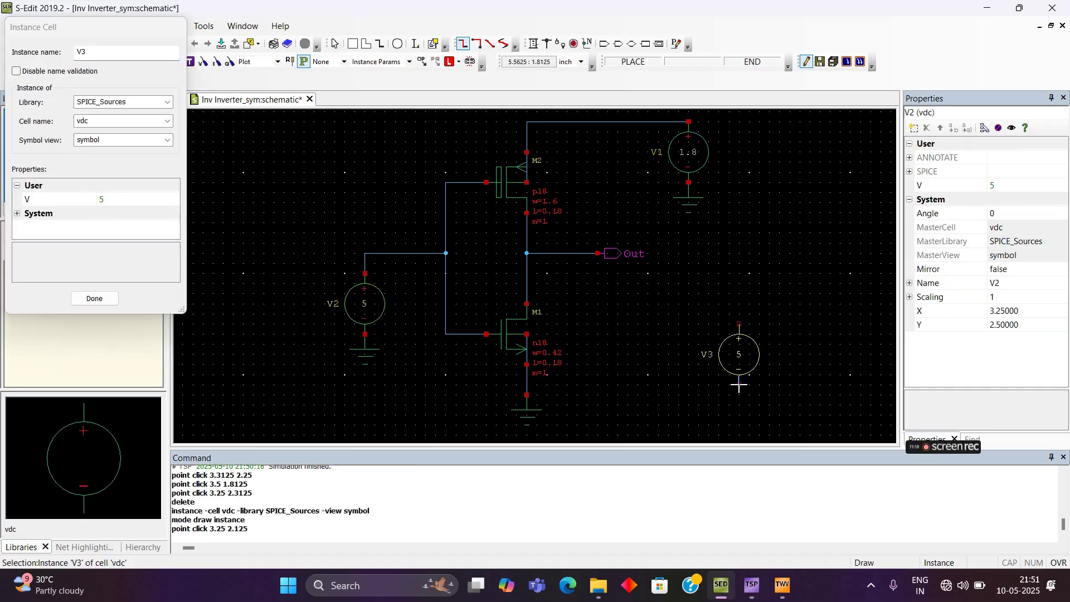
key(Escape)
click(710, 379)
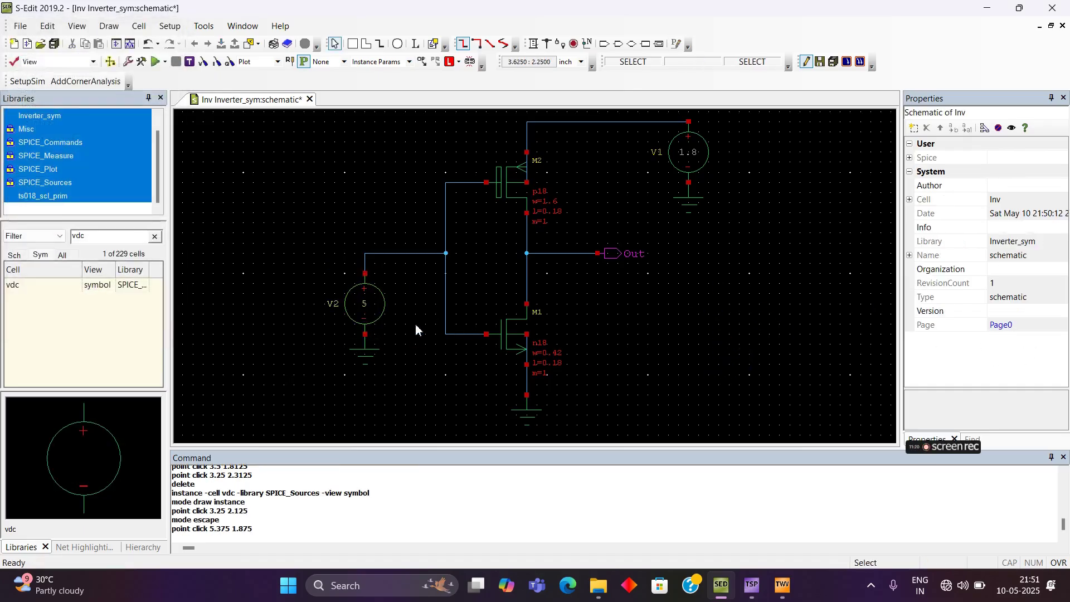
Set the DC voltage V of the input source V2 to 1.8 V and save the design
click(364, 314)
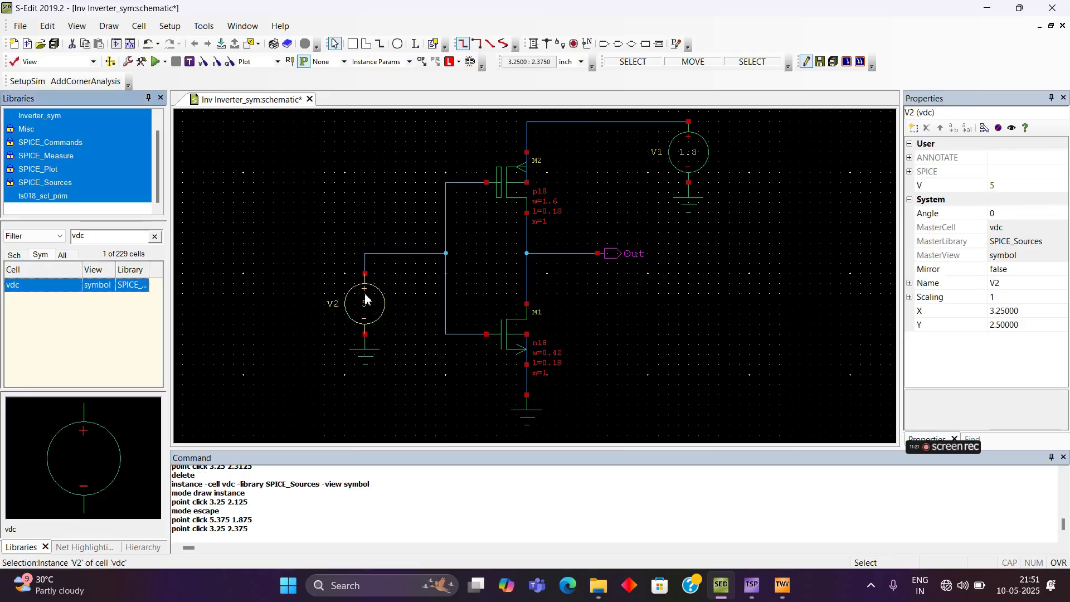
click(1001, 188)
text(.0v)
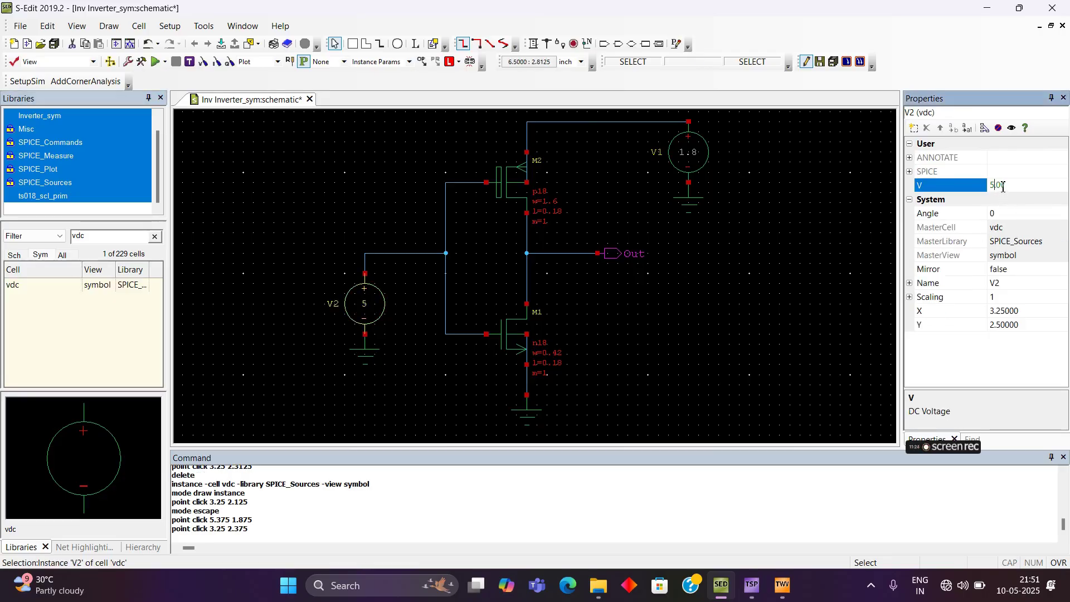
key(BackSpace)
key(BackSpace)
text(1.)
key(Return)
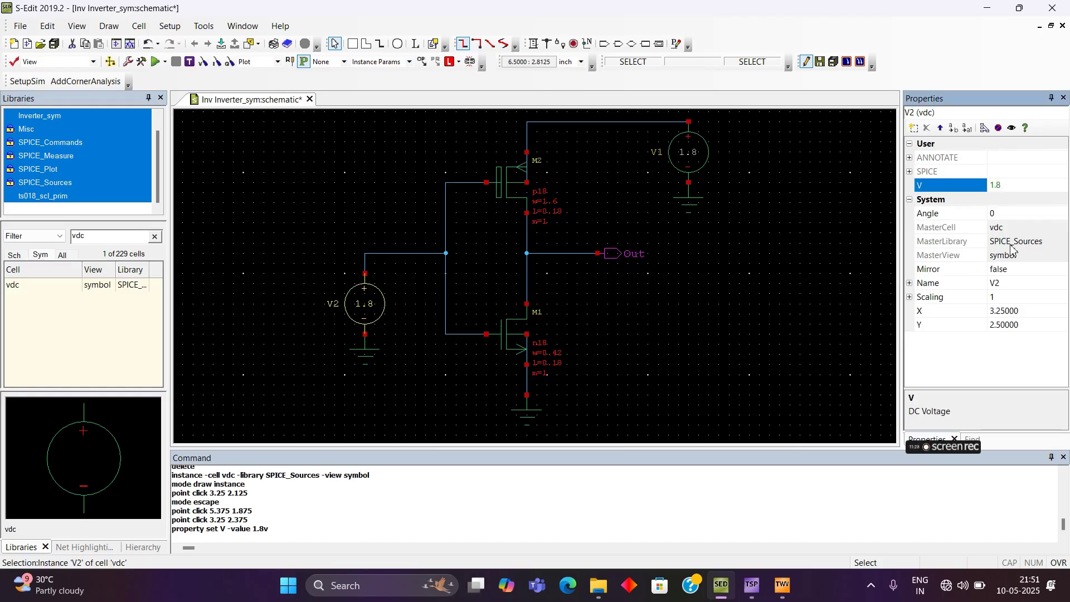
click(707, 313)
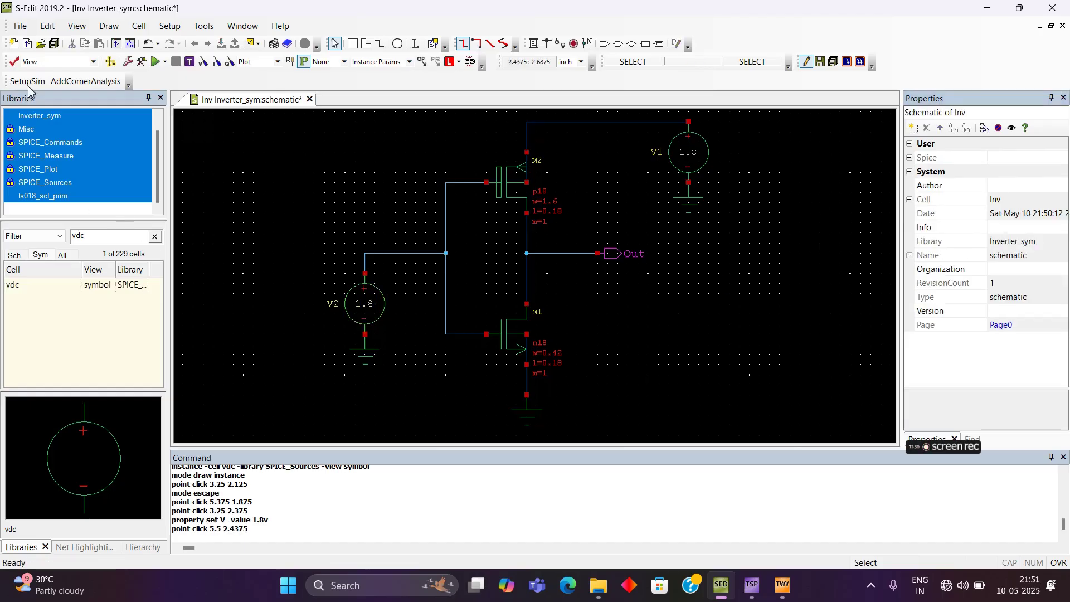
click(60, 45)
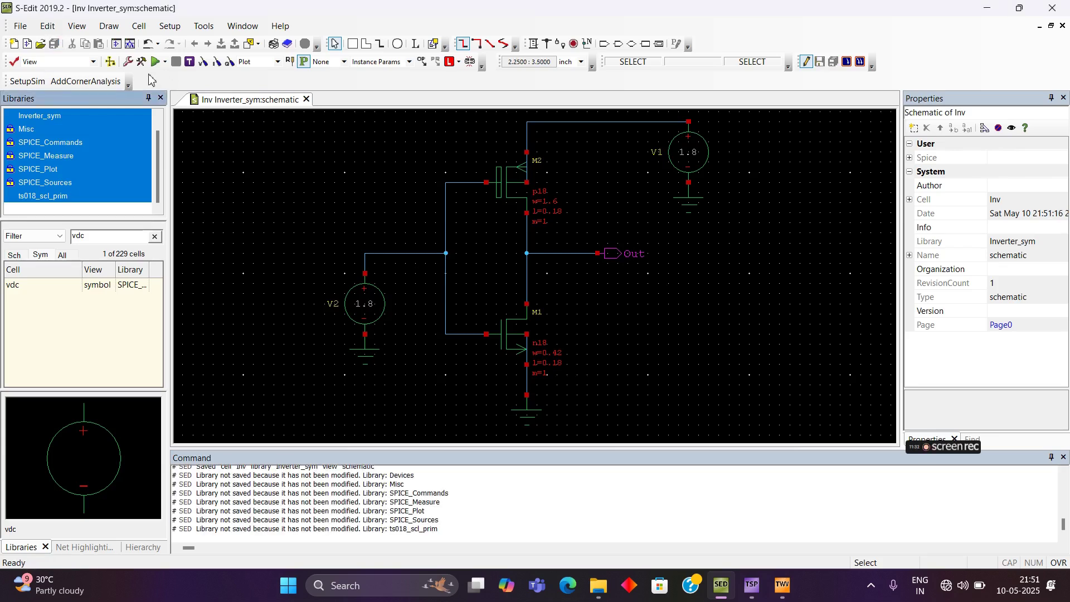
In the SPICE simulation setup of cell Inv, disable Transient/Fourier Analysis and enable DC Sweep Analysis
click(141, 61)
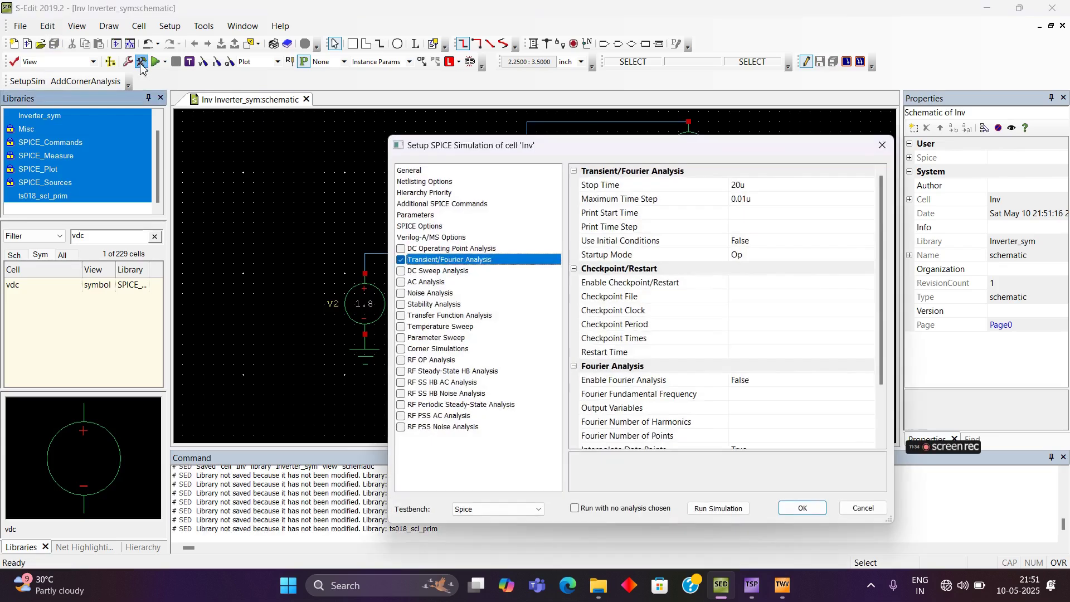
click(401, 260)
click(401, 260)
click(401, 271)
Define DC sweep Source 1 as vv2 with start value 0, stop value 1.8 and step 0.01
click(752, 202)
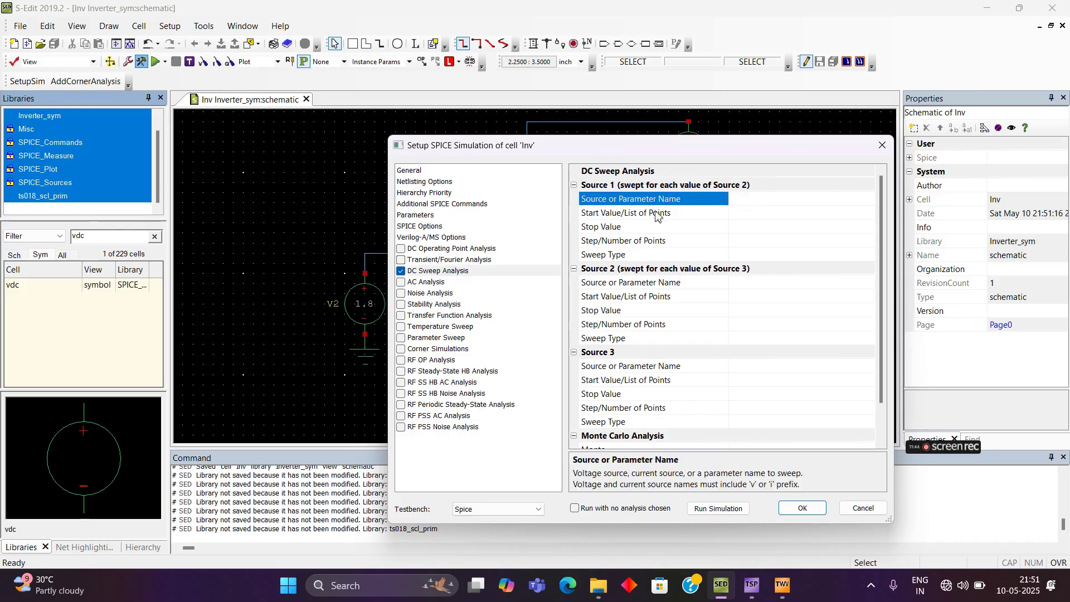
drag(663, 149, 688, 179)
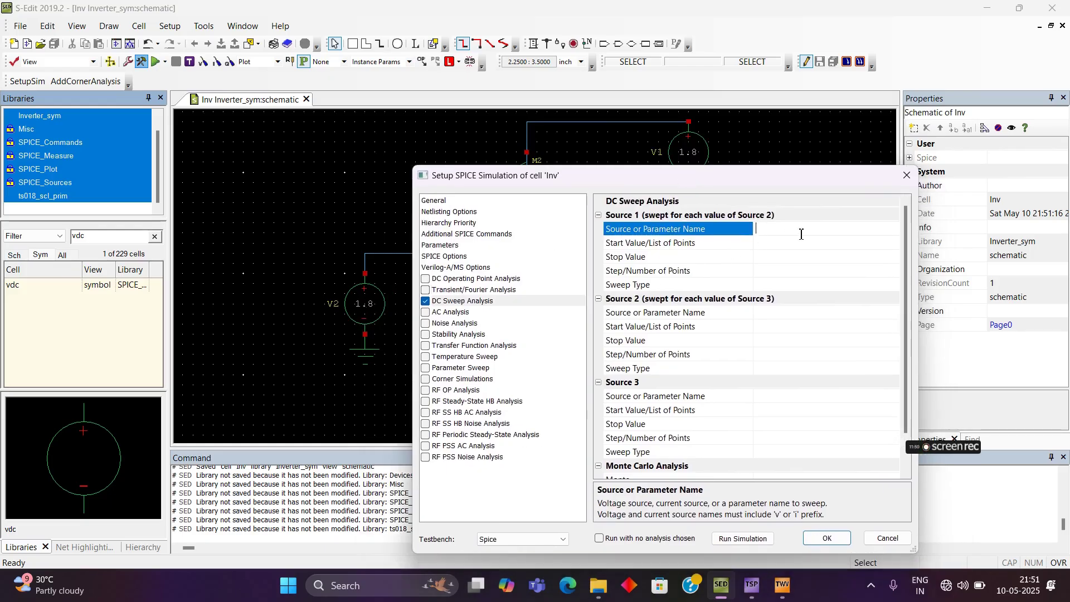
click(771, 248)
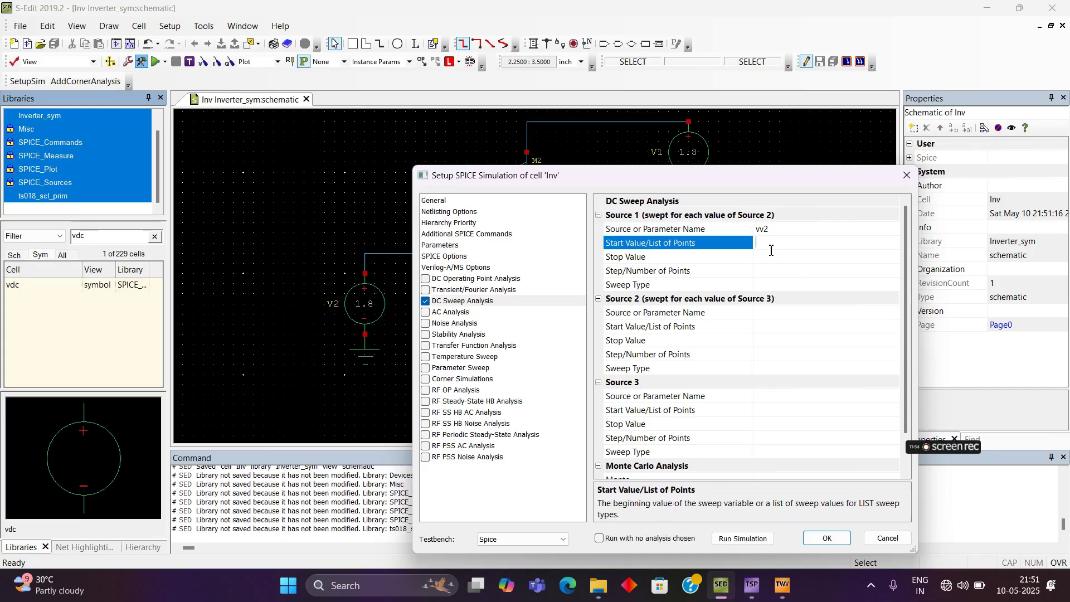
text(0)
click(776, 256)
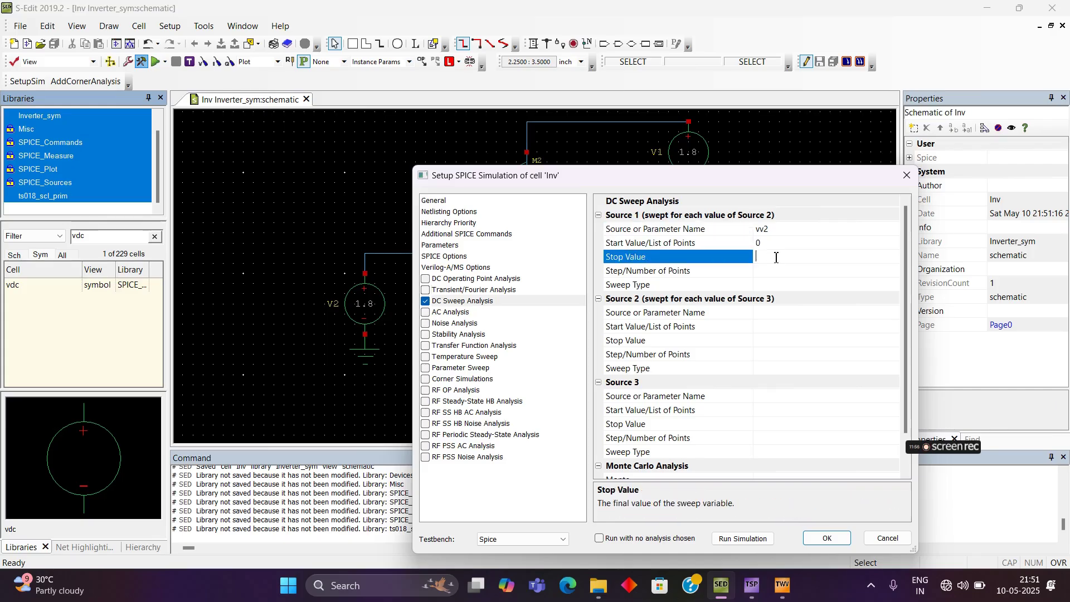
text(1.8)
click(776, 271)
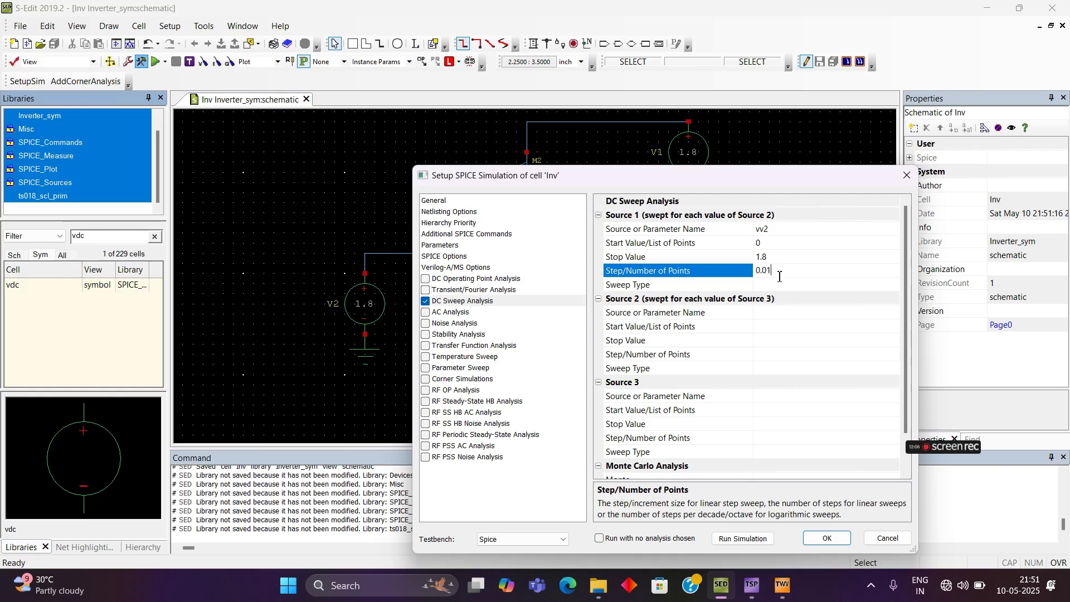
Set the sweep type of Source 1 to lin and run the DC sweep simulation
click(750, 538)
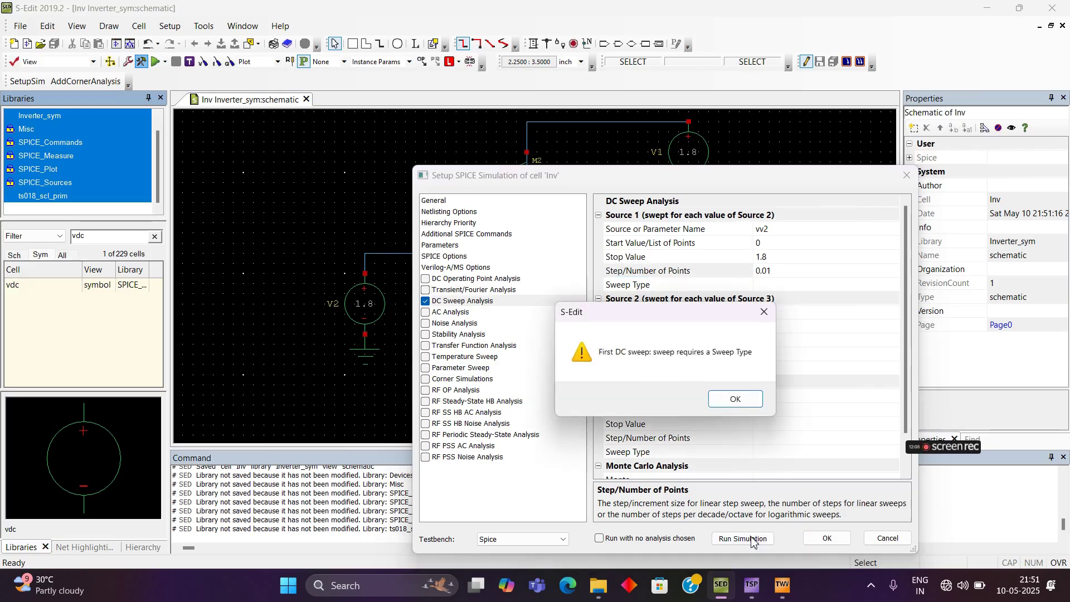
click(733, 408)
click(783, 285)
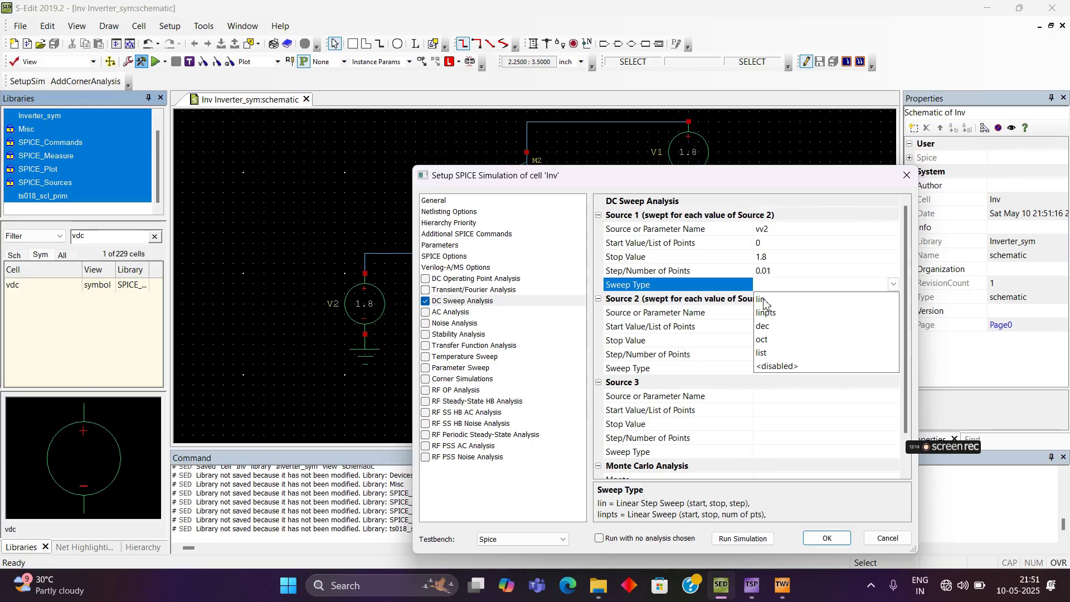
click(762, 300)
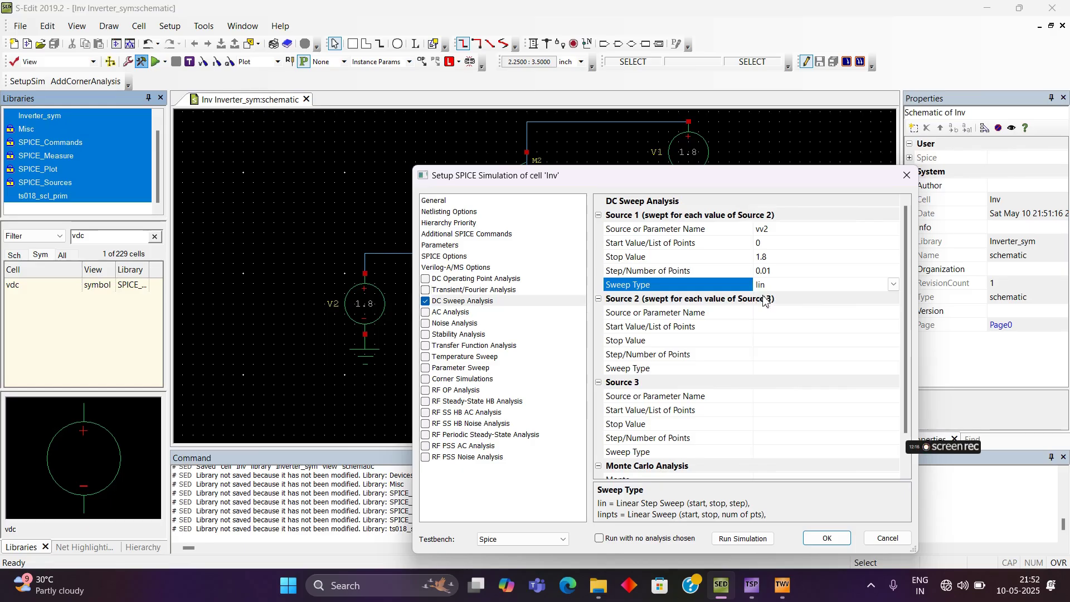
click(746, 539)
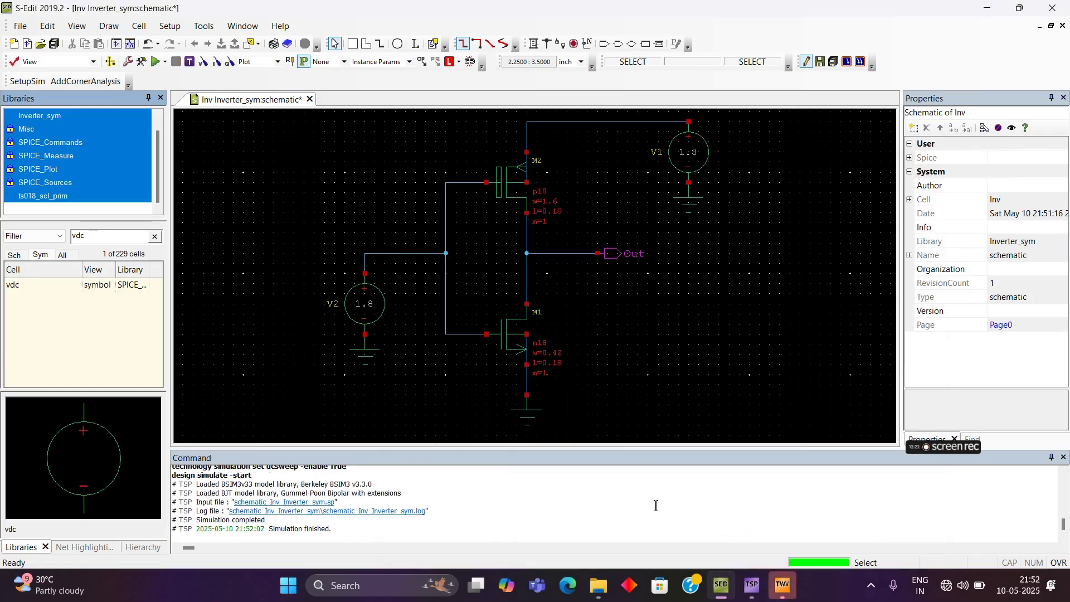
Probe the voltages of the inverter's input net and Out net in S-Edit and show their DC sweep curves in Tanner Waveform Viewer
click(782, 586)
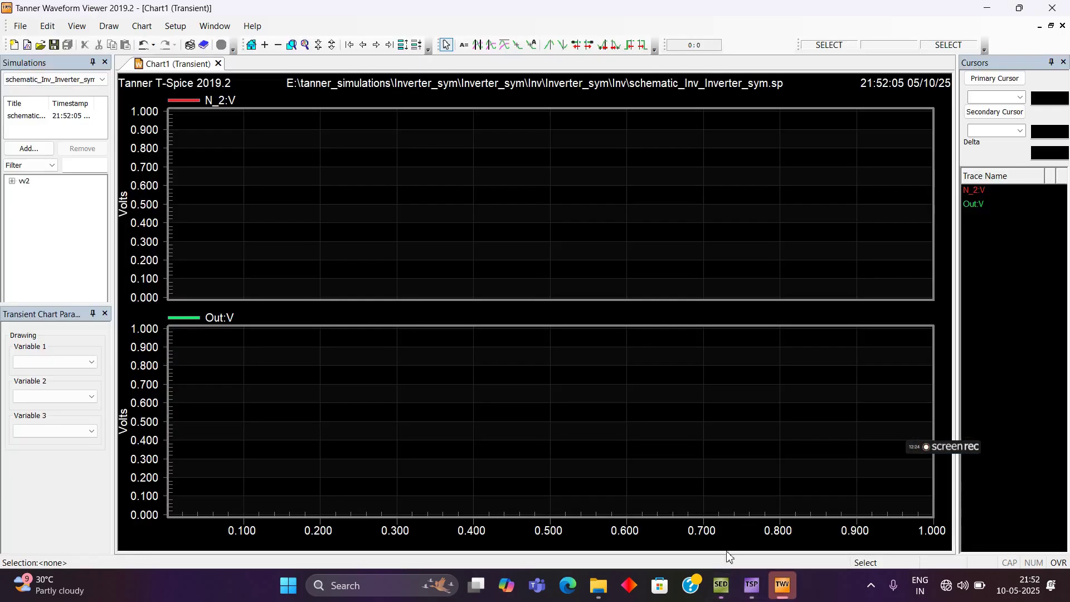
click(724, 596)
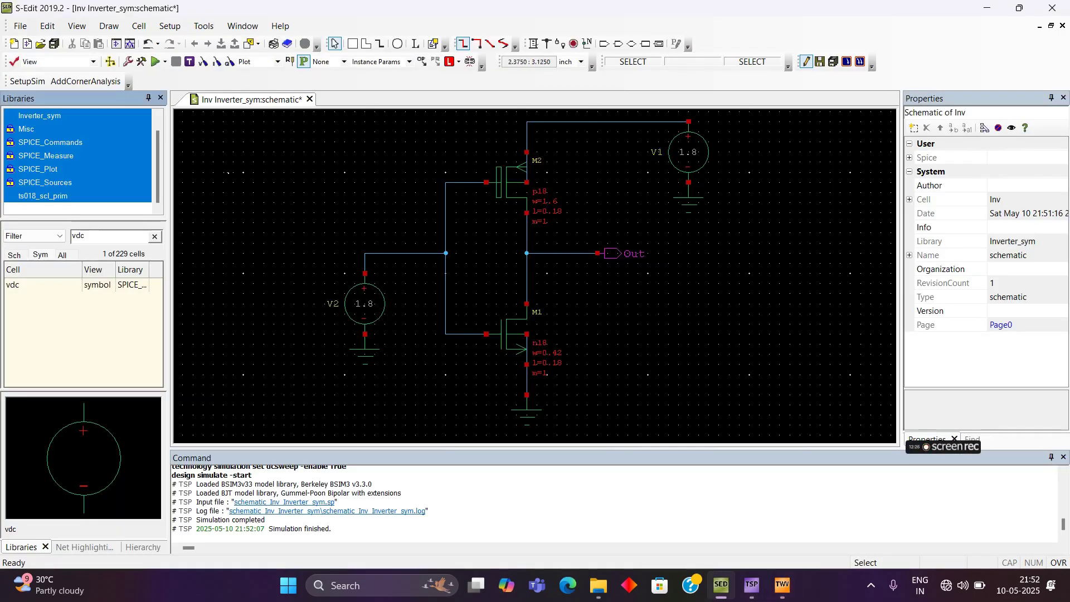
click(203, 63)
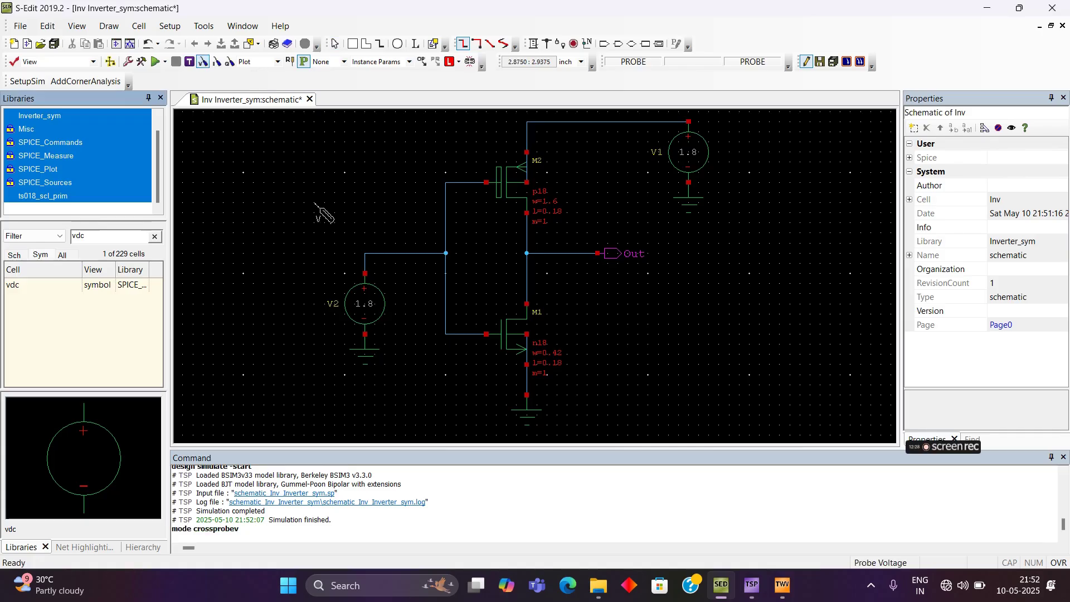
click(387, 254)
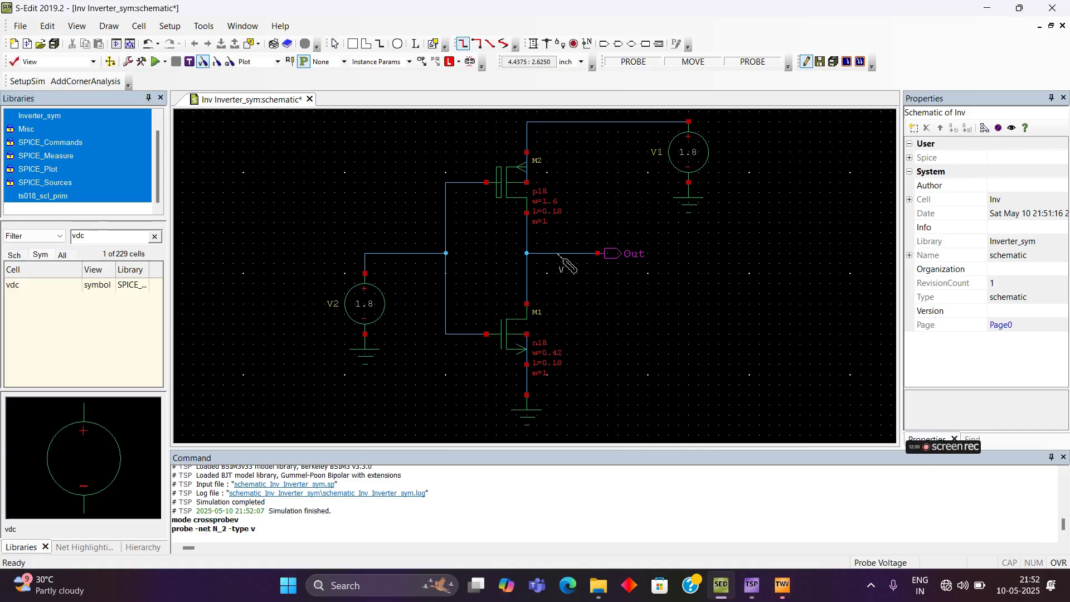
click(557, 254)
click(781, 585)
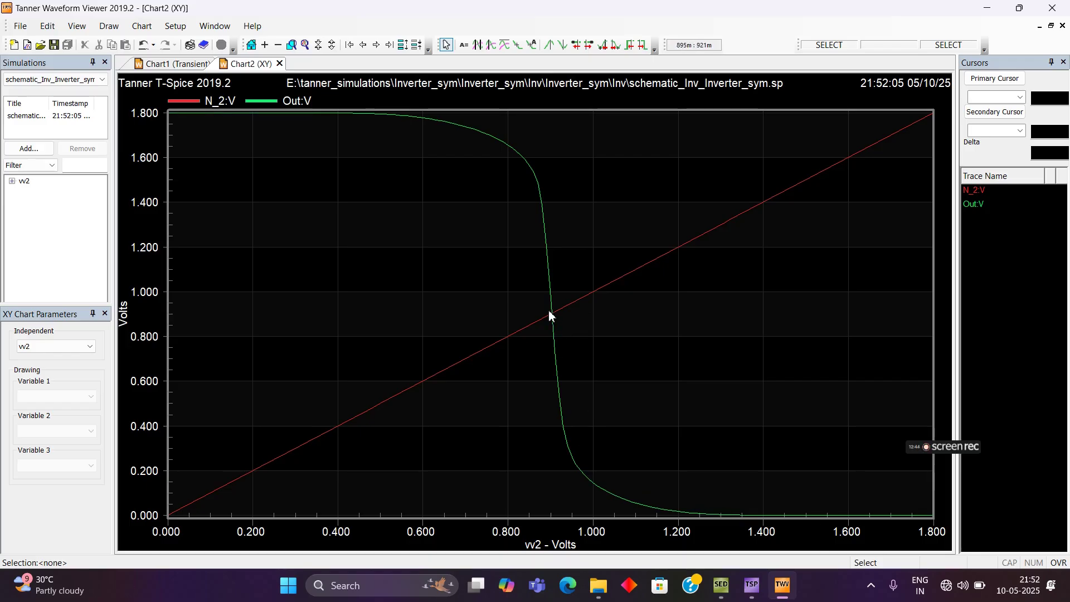
Add a horizontal cursor to the DC sweep chart and set its value to 900m
mouse_move(552, 317)
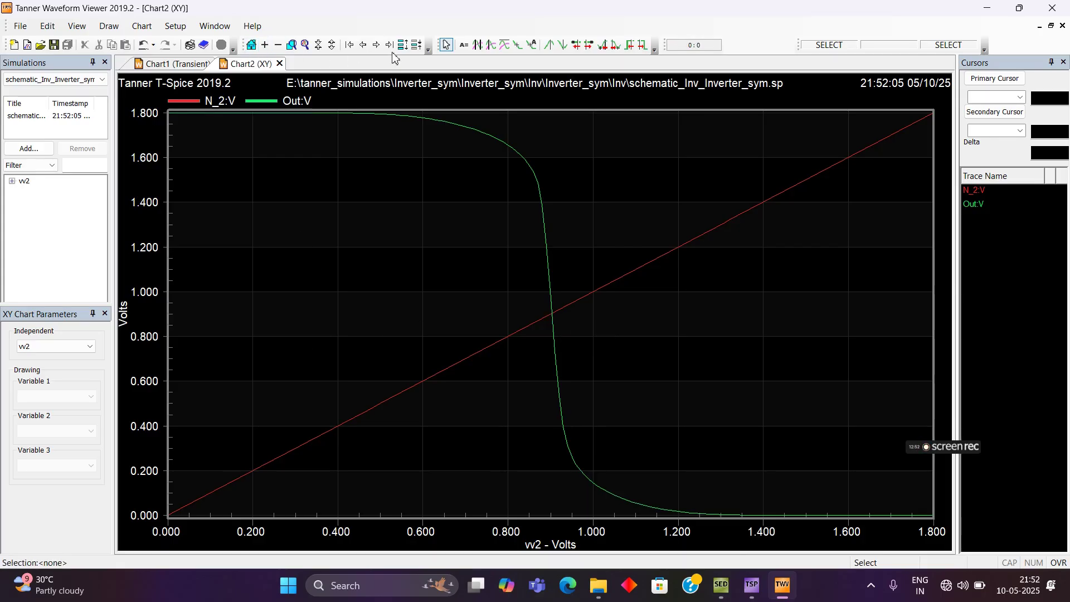
click(503, 44)
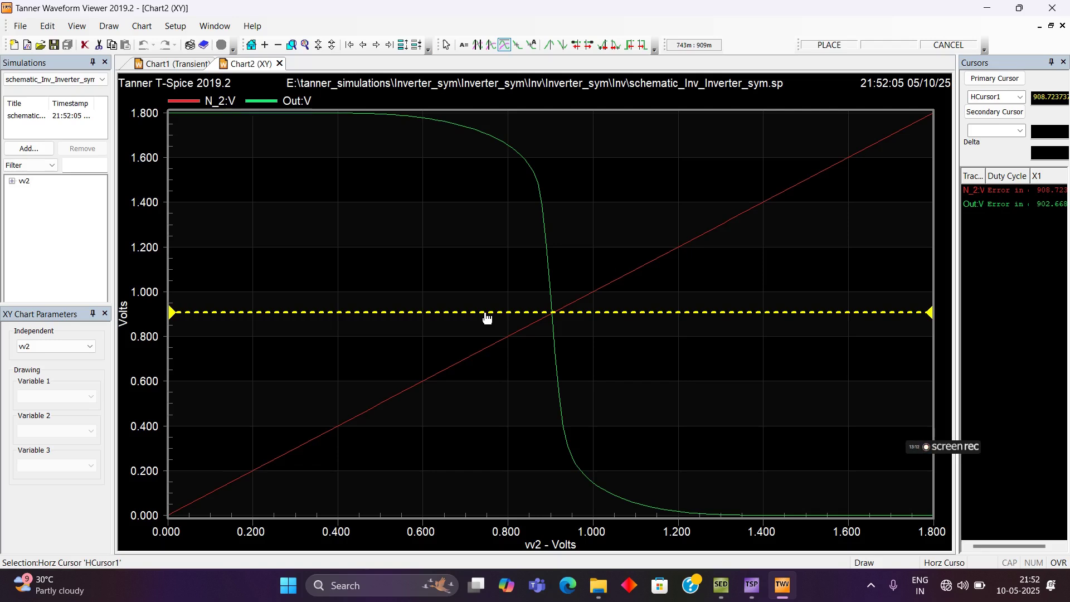
click(486, 318)
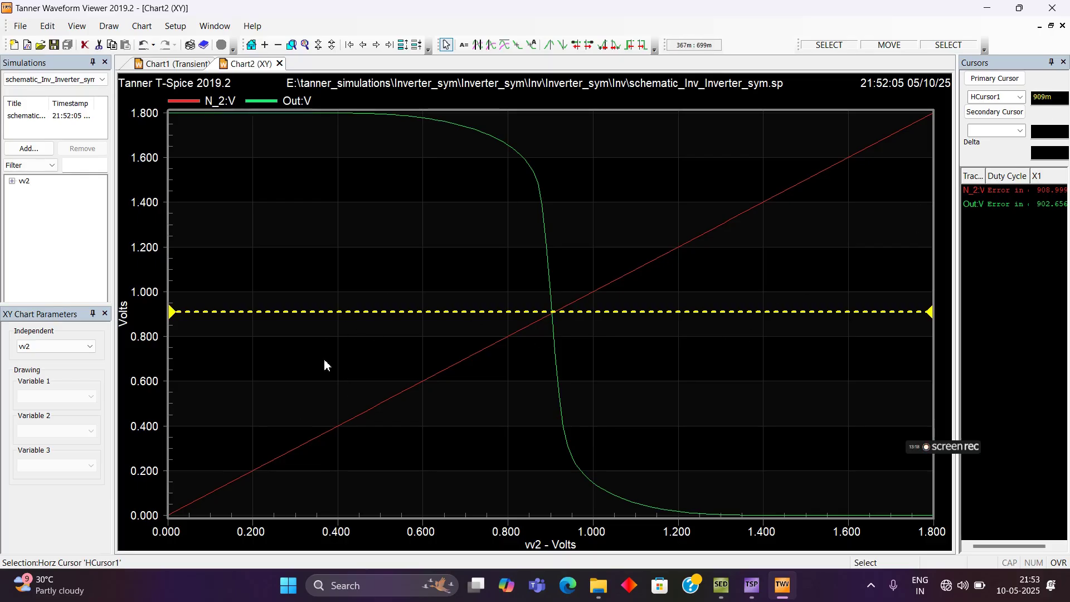
double_click(1058, 96)
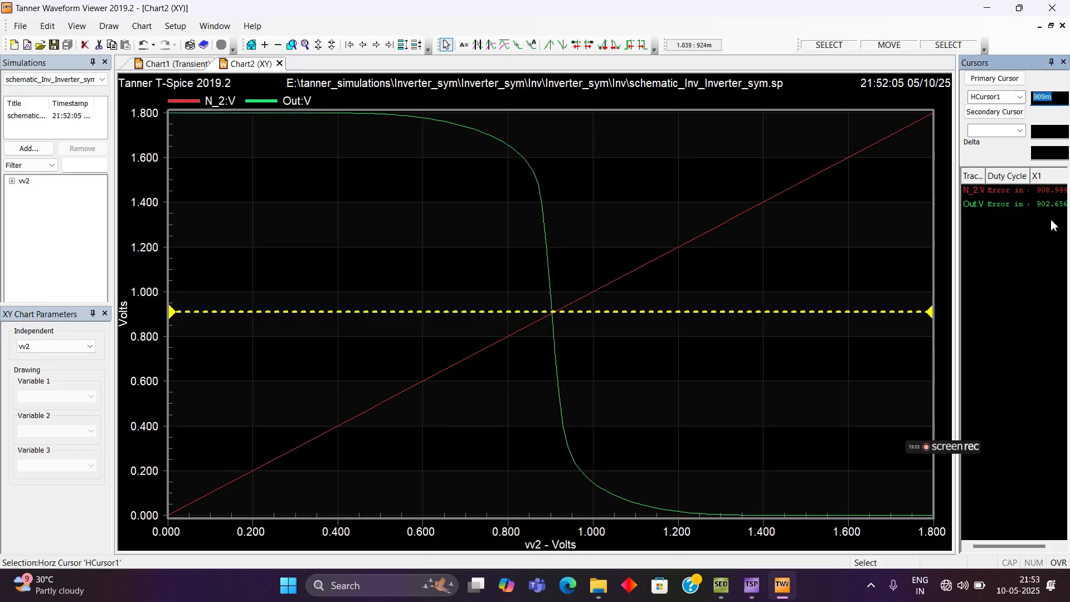
text(90)
click(597, 206)
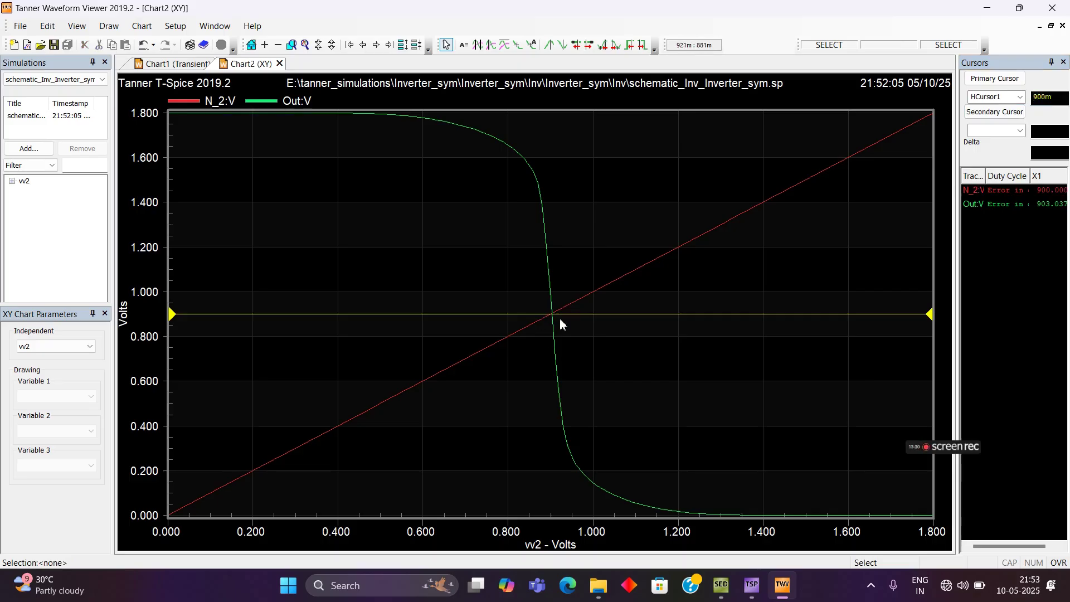
Add a vertical cursor to the DC sweep chart and set its position to 900m
click(496, 48)
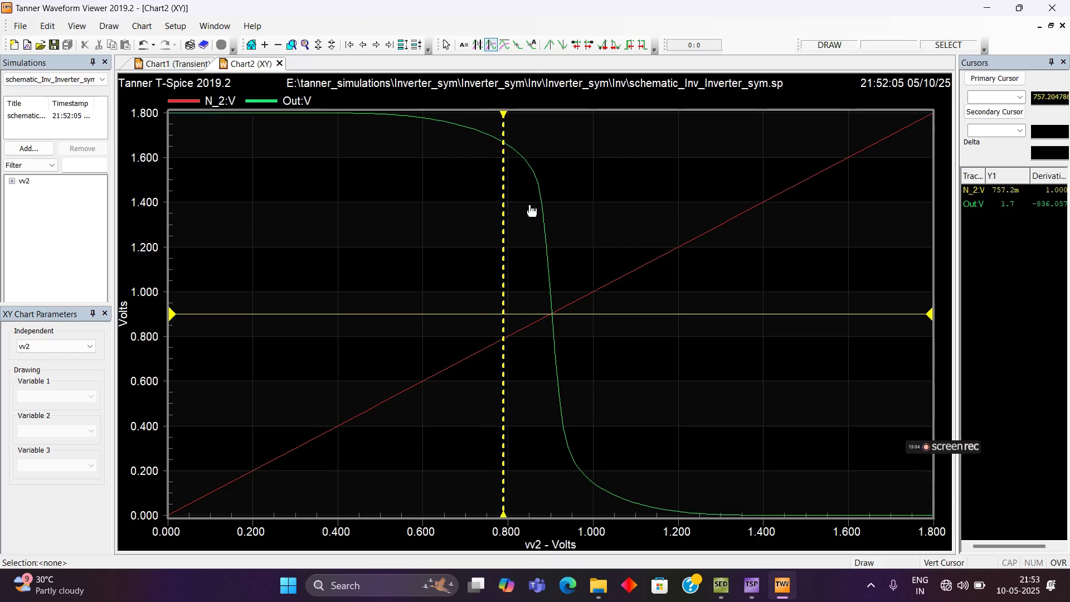
click(562, 237)
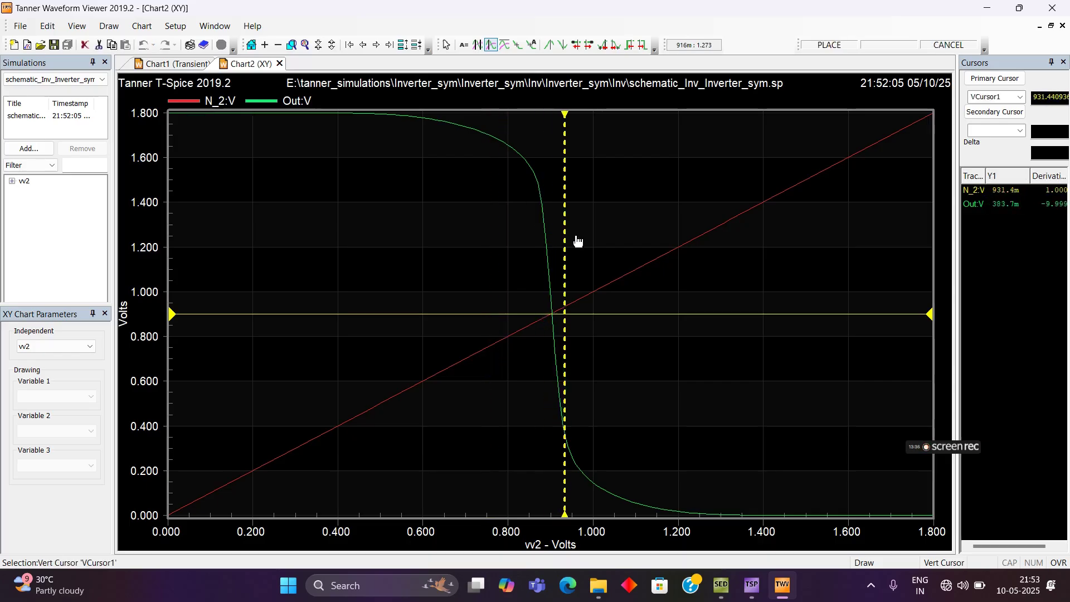
click(453, 225)
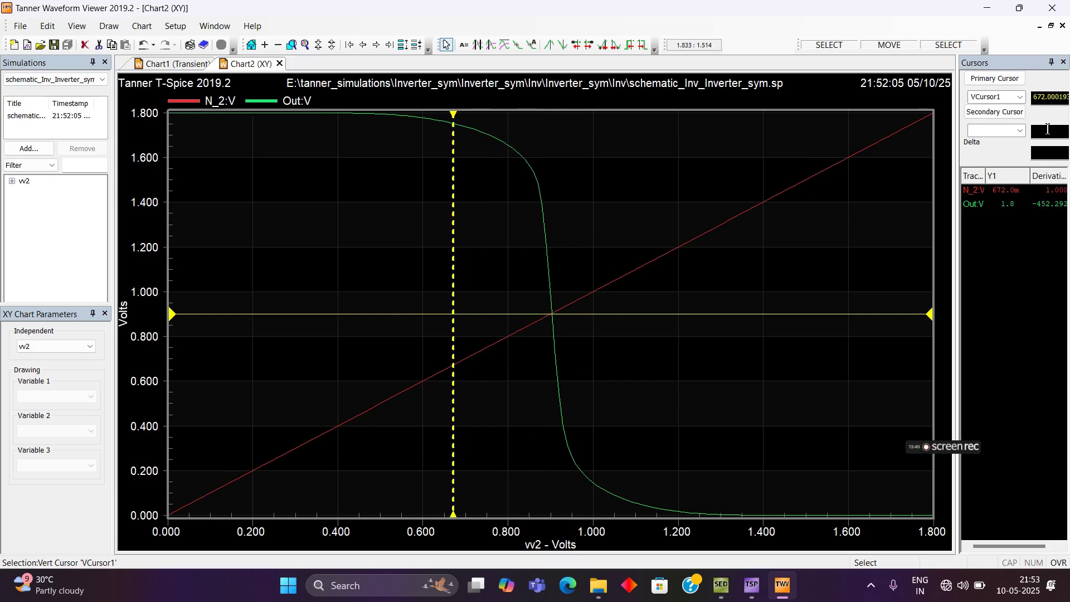
click(1052, 100)
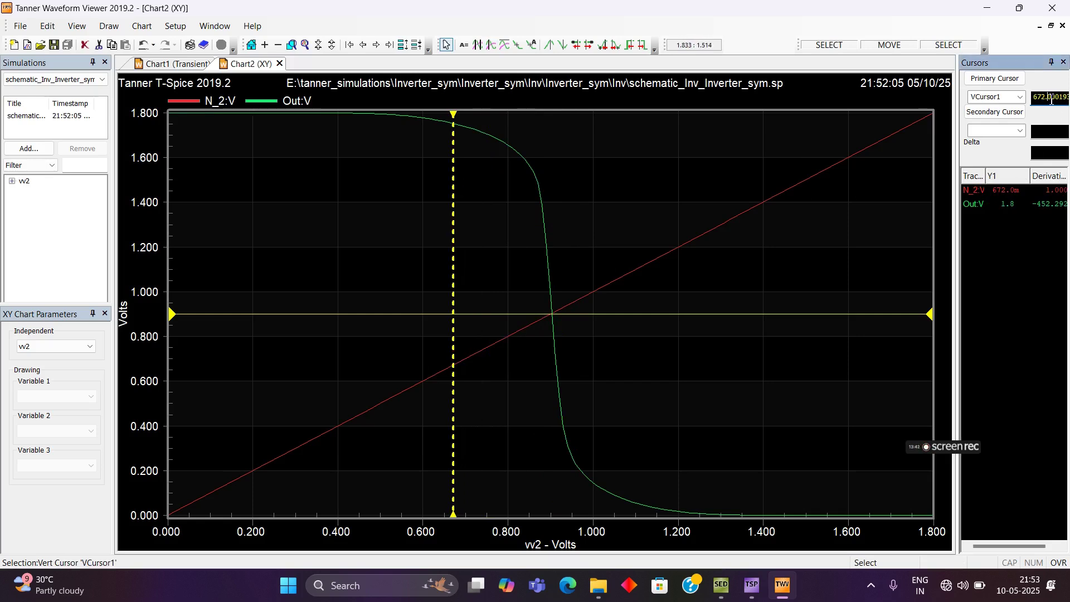
double_click(1050, 100)
key(BackSpace)
key(Return)
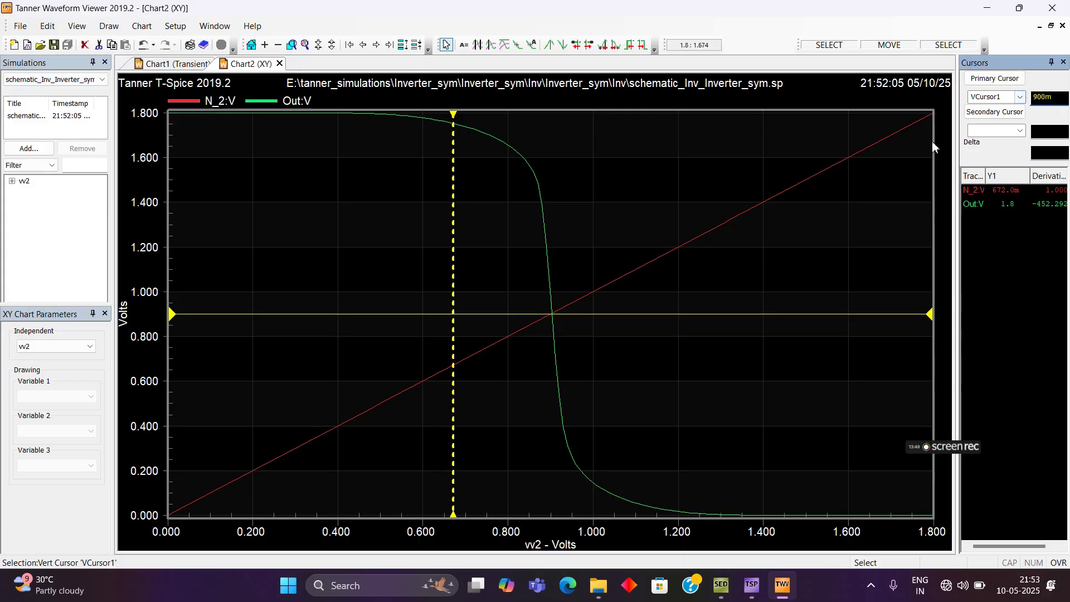
click(636, 211)
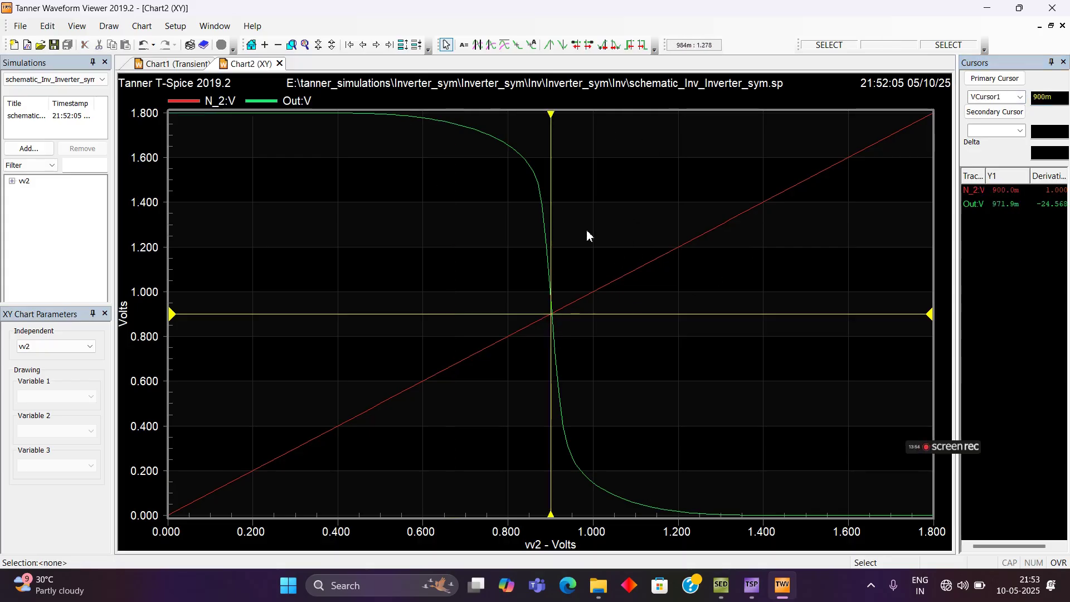
Examine where the input and Out curves cross relative to the two 900m cursors
scroll(538, 322, up, 6)
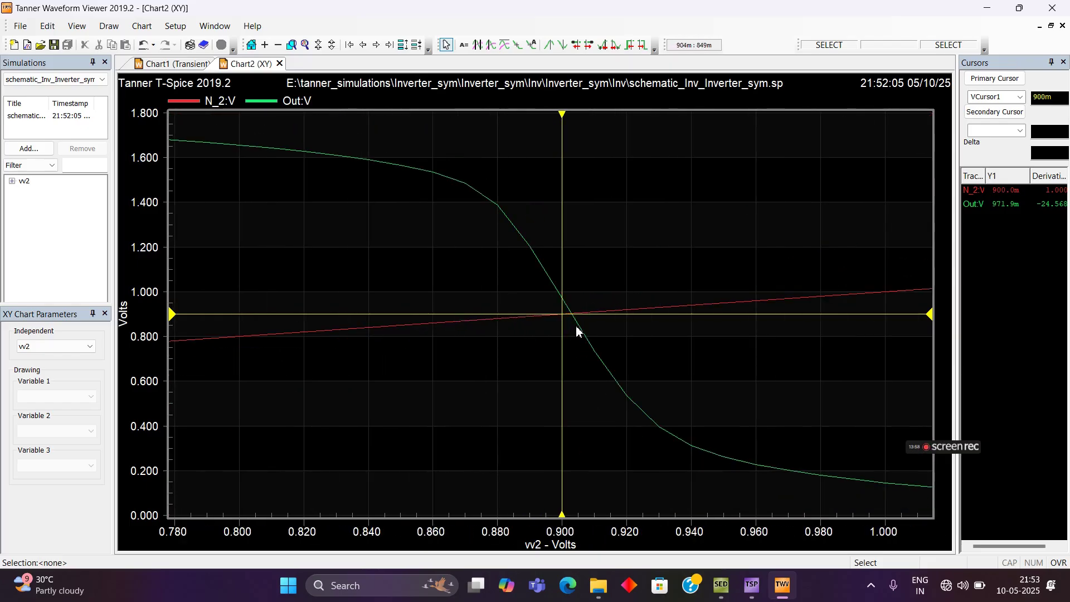
scroll(568, 325, up, 1)
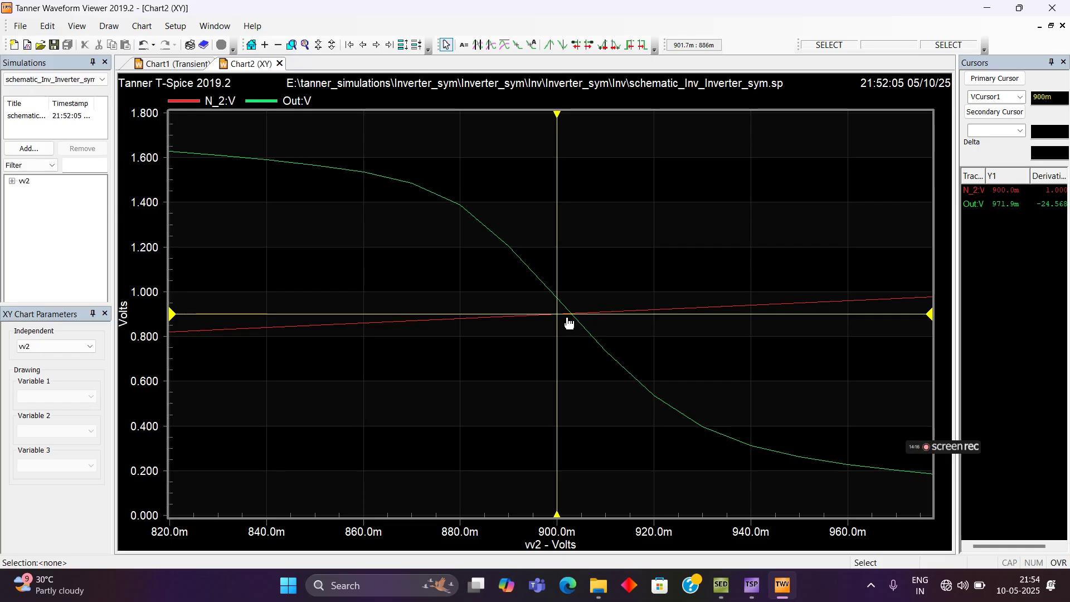
scroll(564, 357, down, 5)
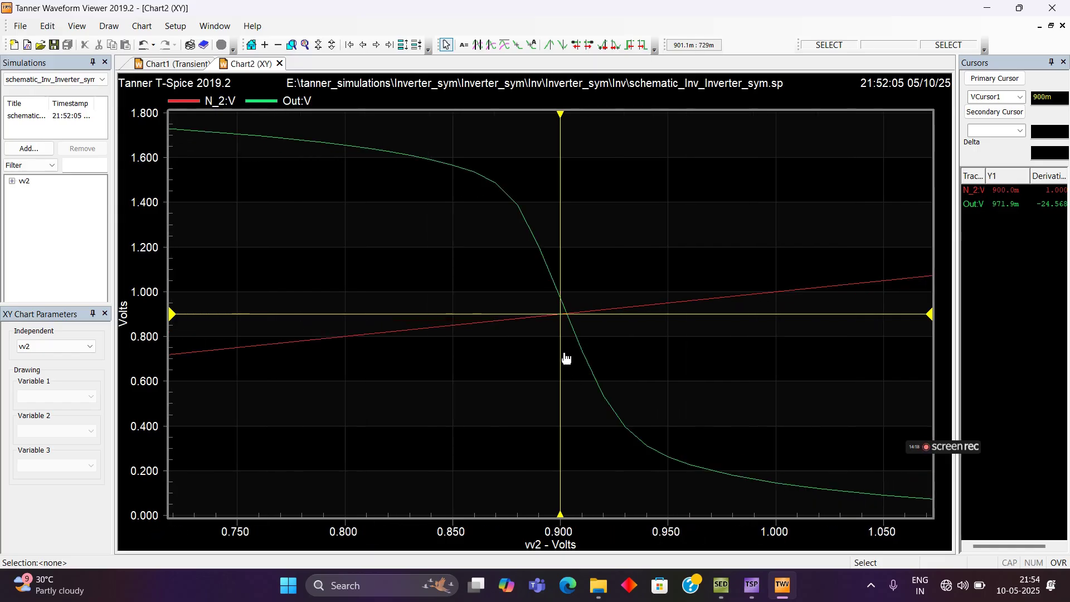
scroll(563, 358, up, 3)
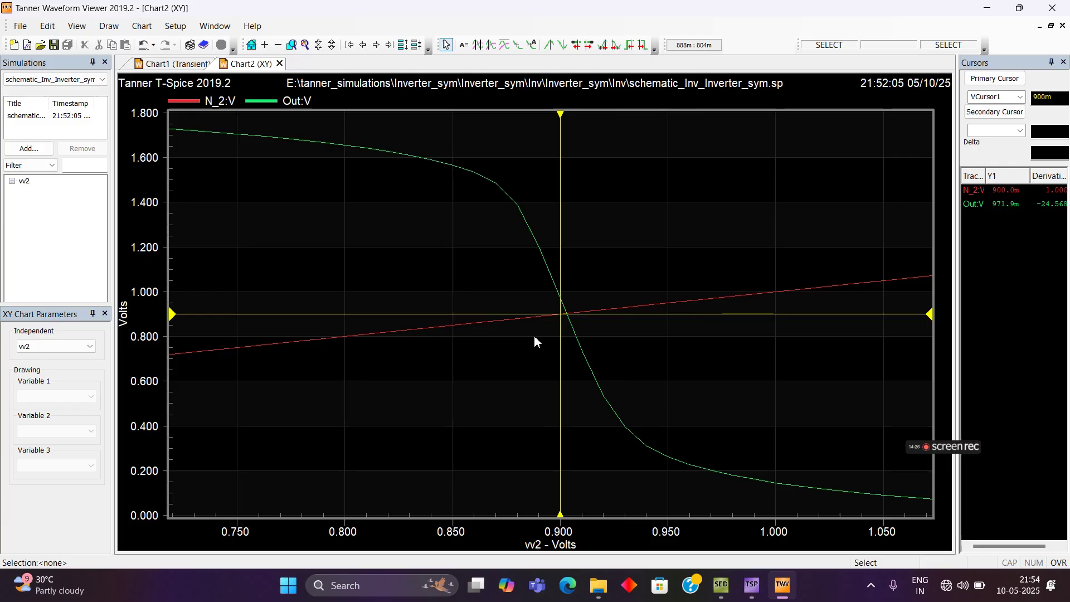
scroll(533, 336, down, 3)
scroll(534, 337, down, 3)
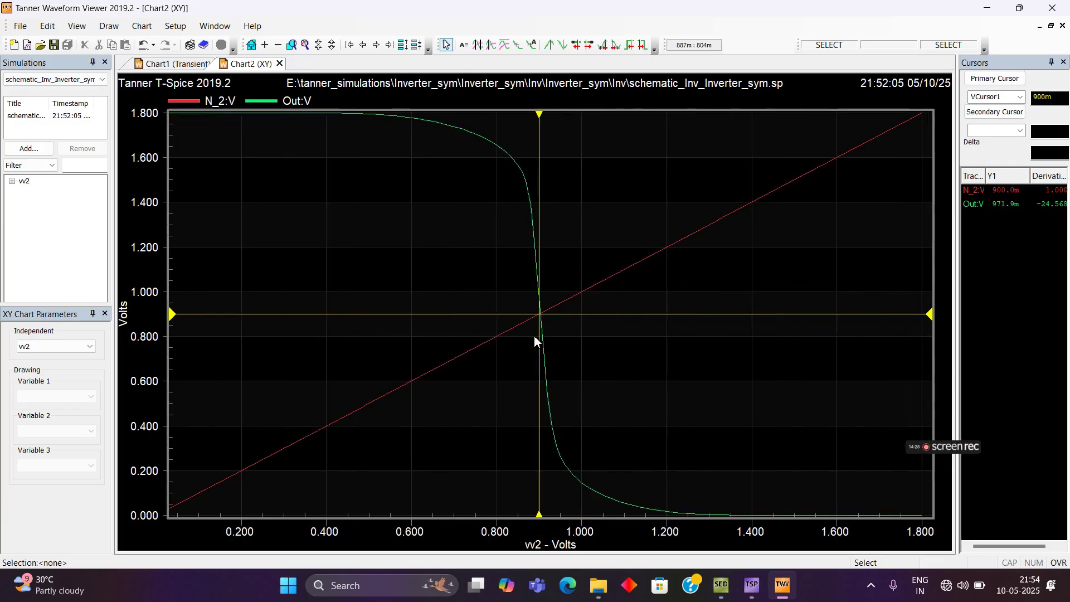
scroll(533, 340, up, 3)
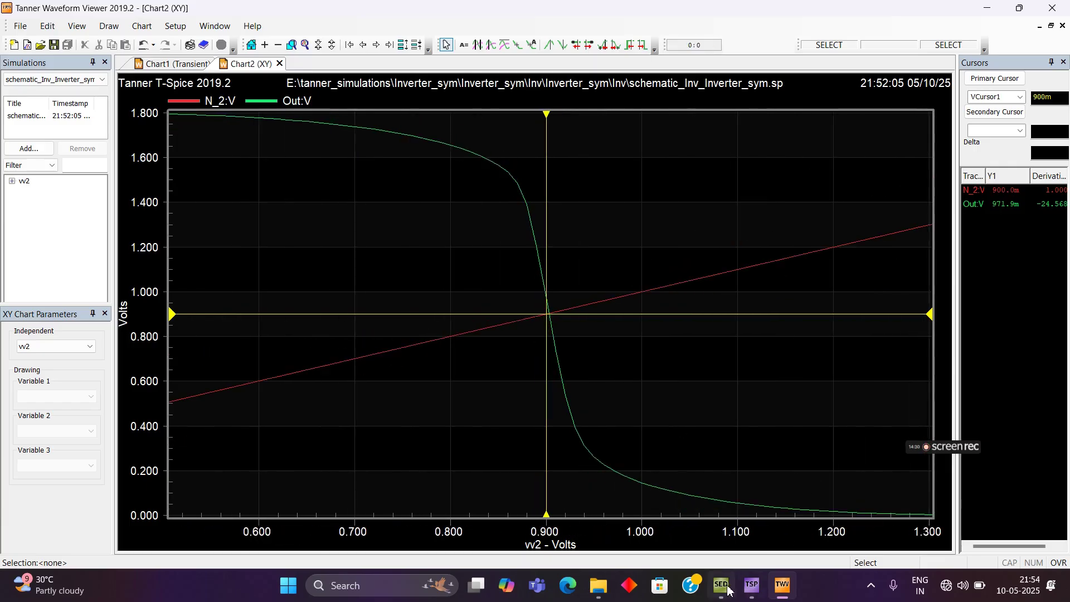
Switch to S-Edit, leave voltage probing and set the gate width w of NMOS transistor M1 to 0.45
click(721, 586)
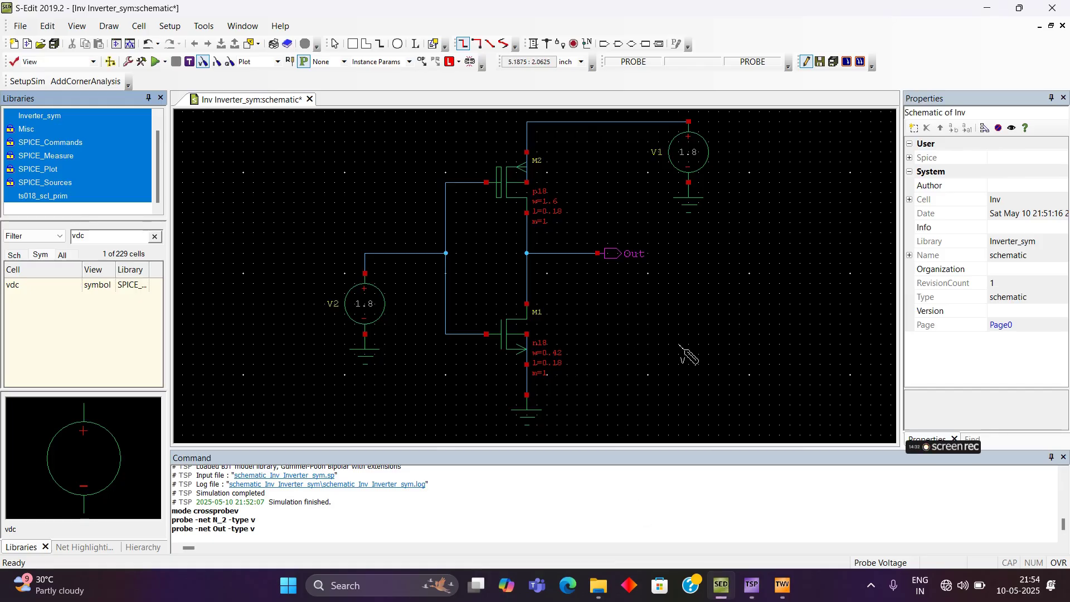
key(Escape)
click(660, 337)
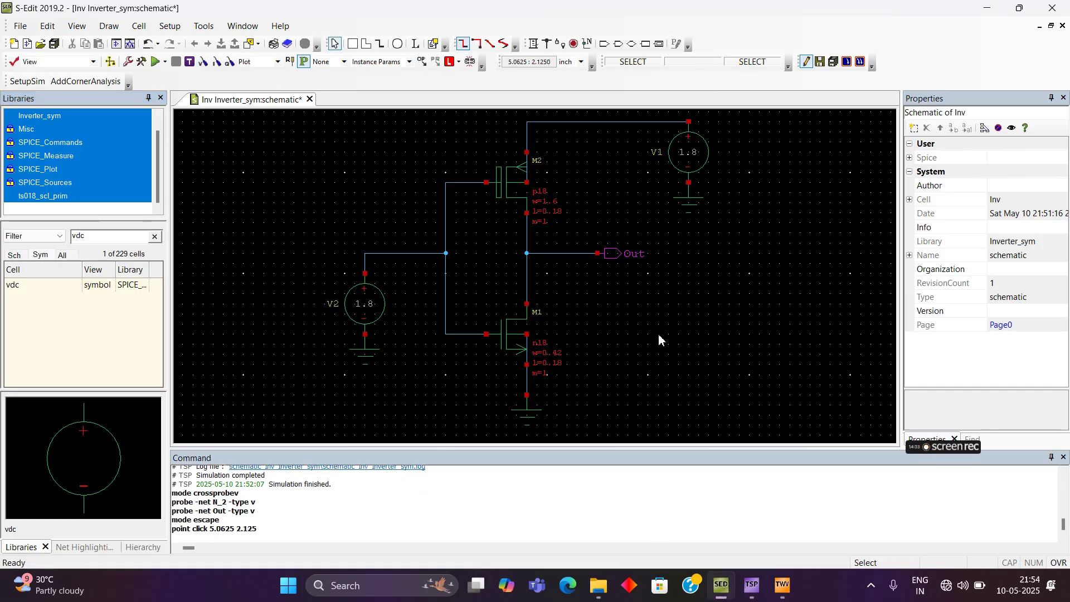
click(506, 344)
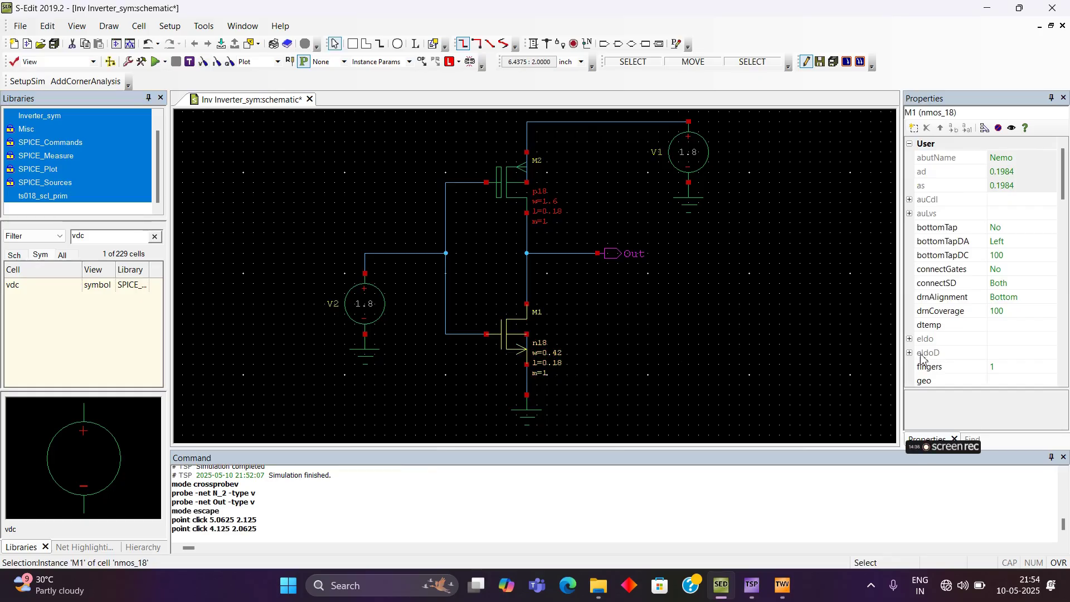
scroll(1016, 348, down, 6)
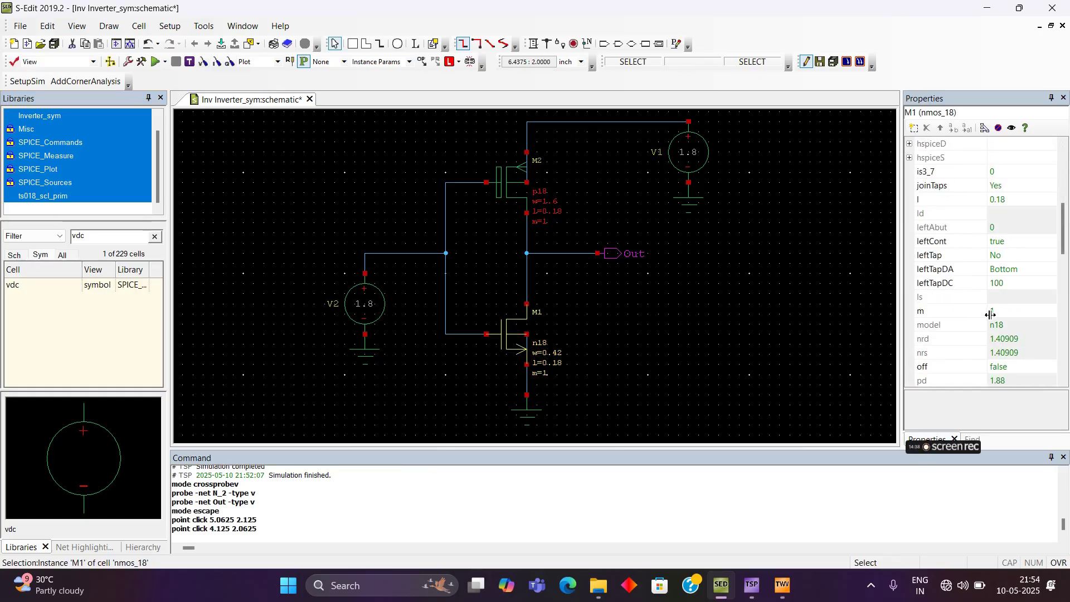
scroll(990, 315, down, 10)
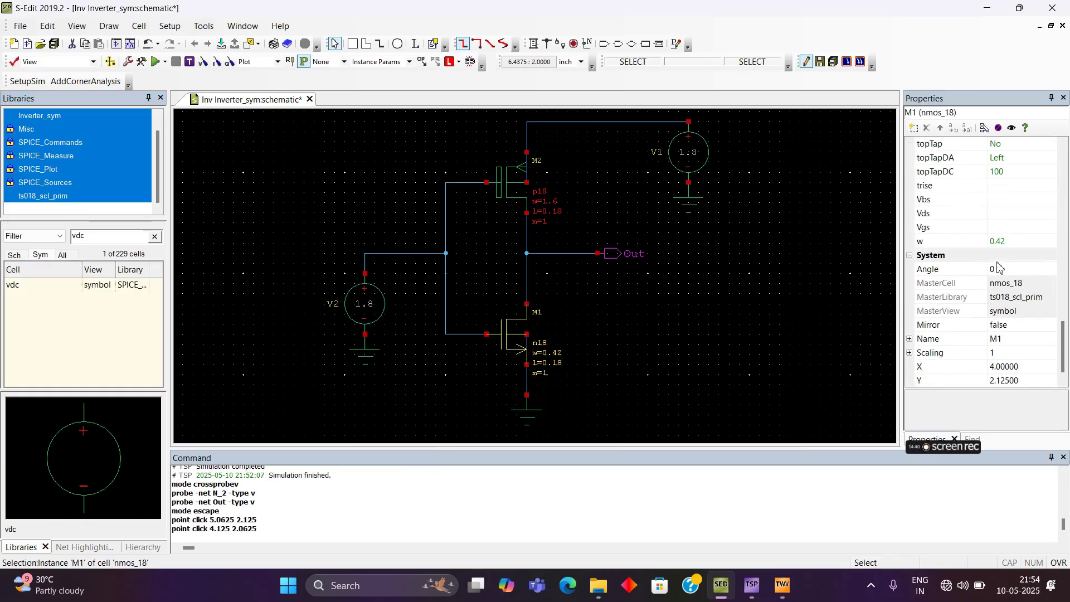
click(1009, 240)
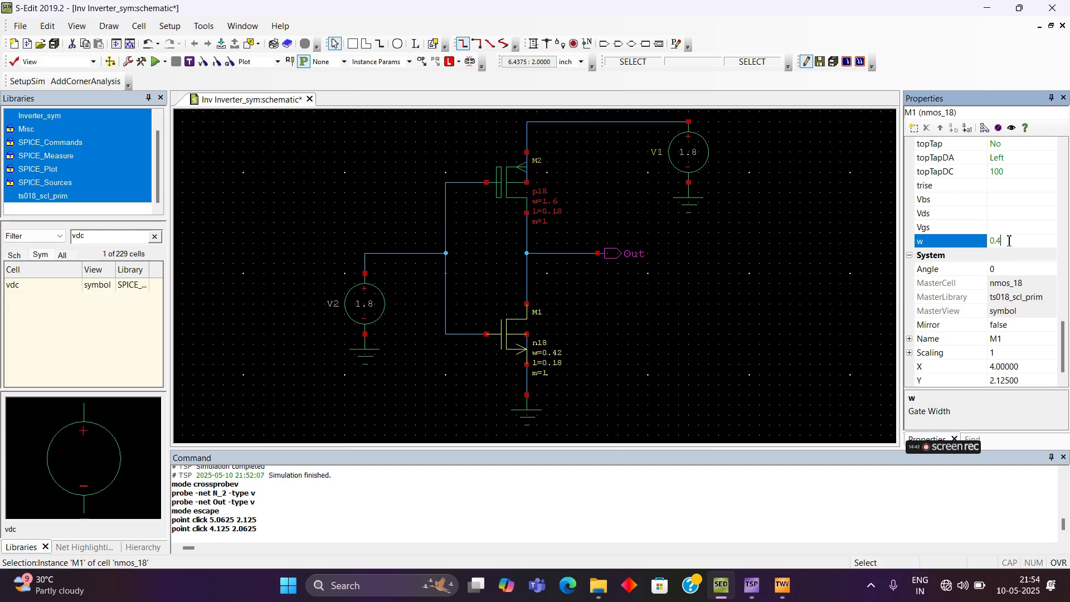
key(Return)
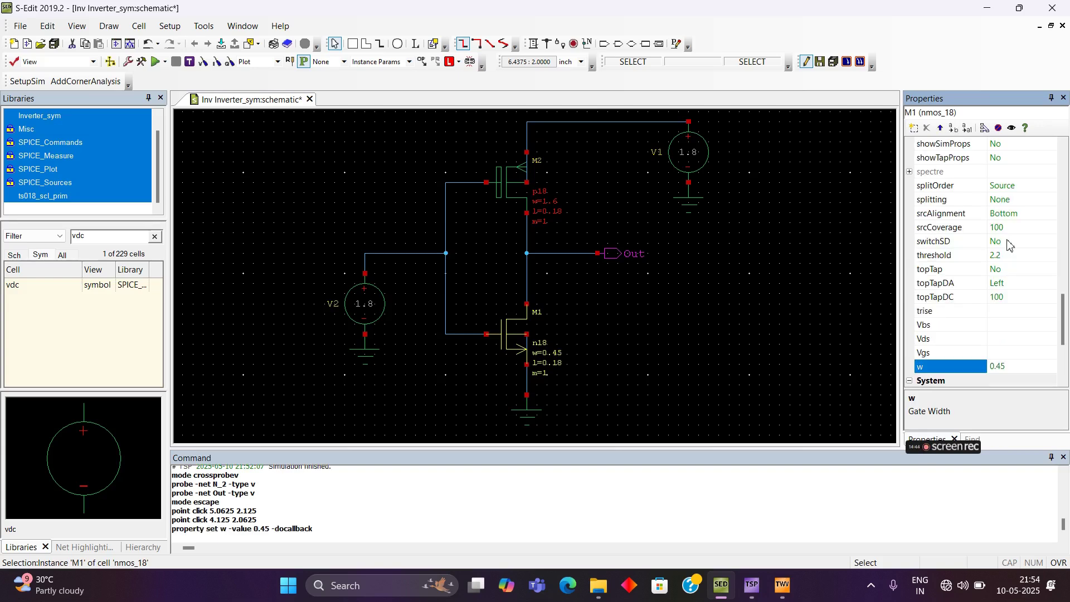
Set the gate width w of PMOS transistor M2 to 1.625
click(506, 192)
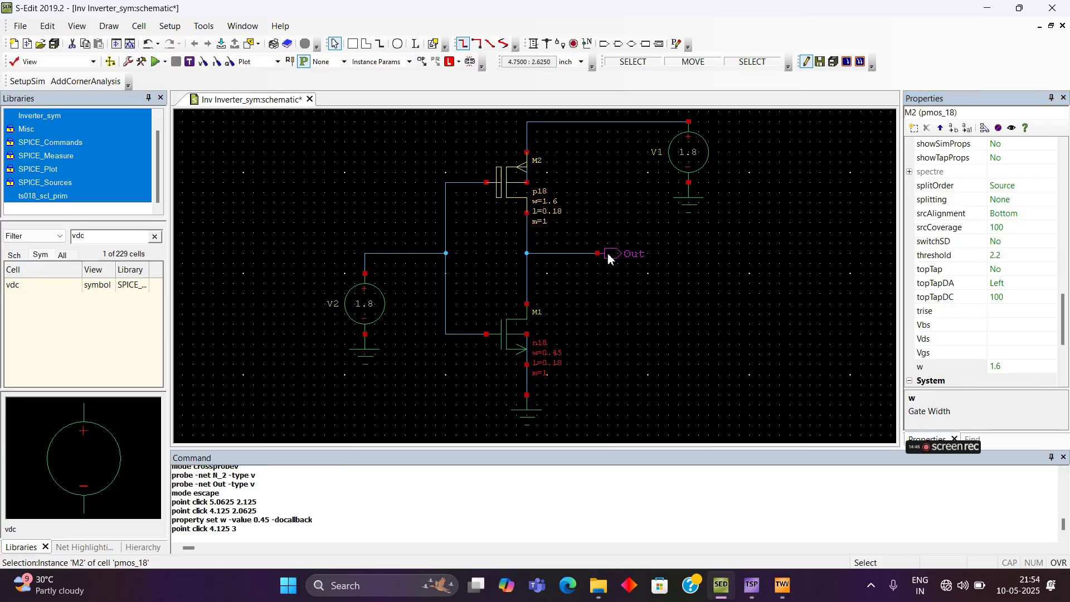
scroll(627, 253, up, 3)
scroll(628, 253, down, 2)
scroll(683, 262, down, 1)
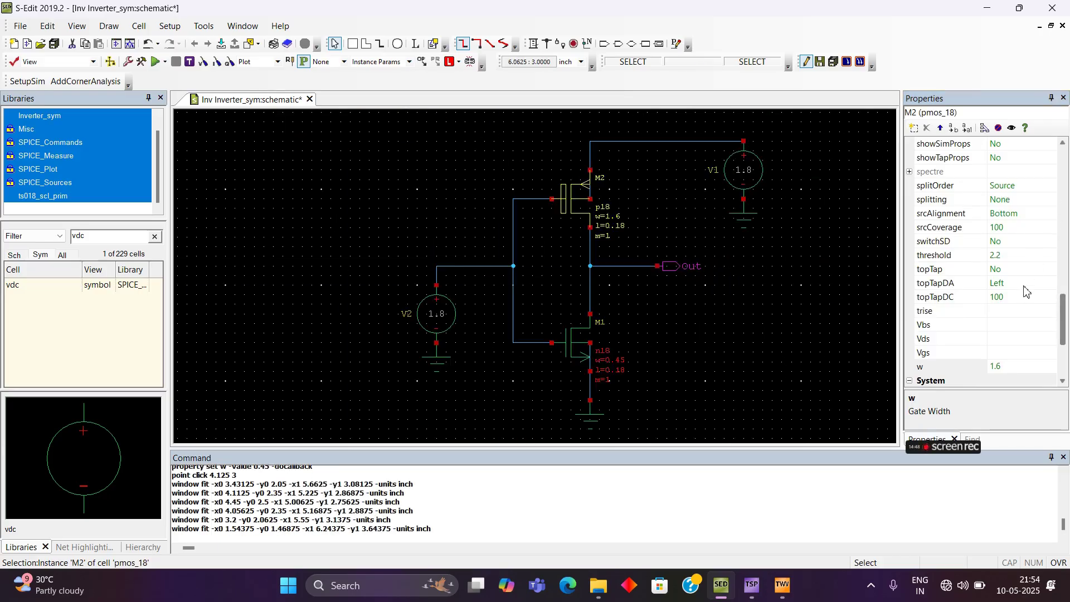
scroll(1010, 271, down, 2)
scroll(1008, 286, down, 2)
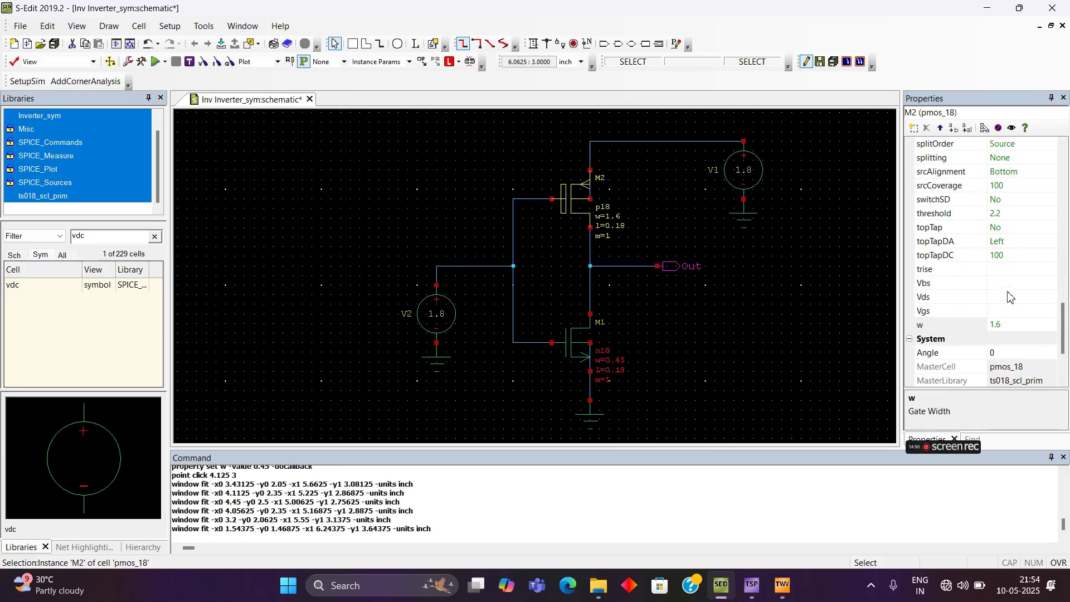
click(1013, 325)
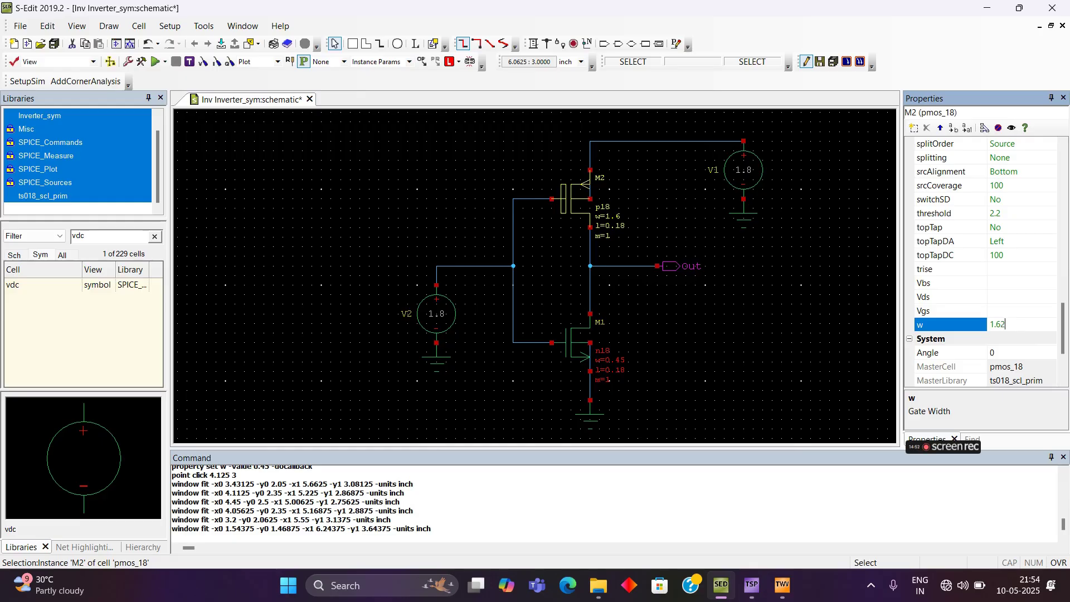
key(Return)
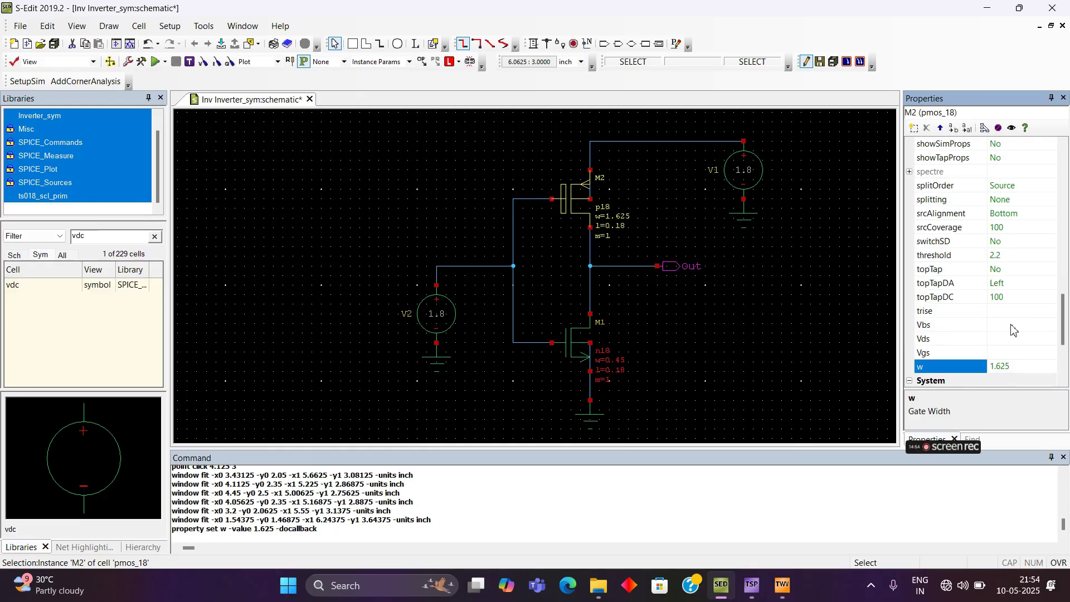
Rerun the simulation and check in Tanner Waveform Viewer where the input and Out curves cross relative to the 900m cursors
click(245, 128)
click(155, 62)
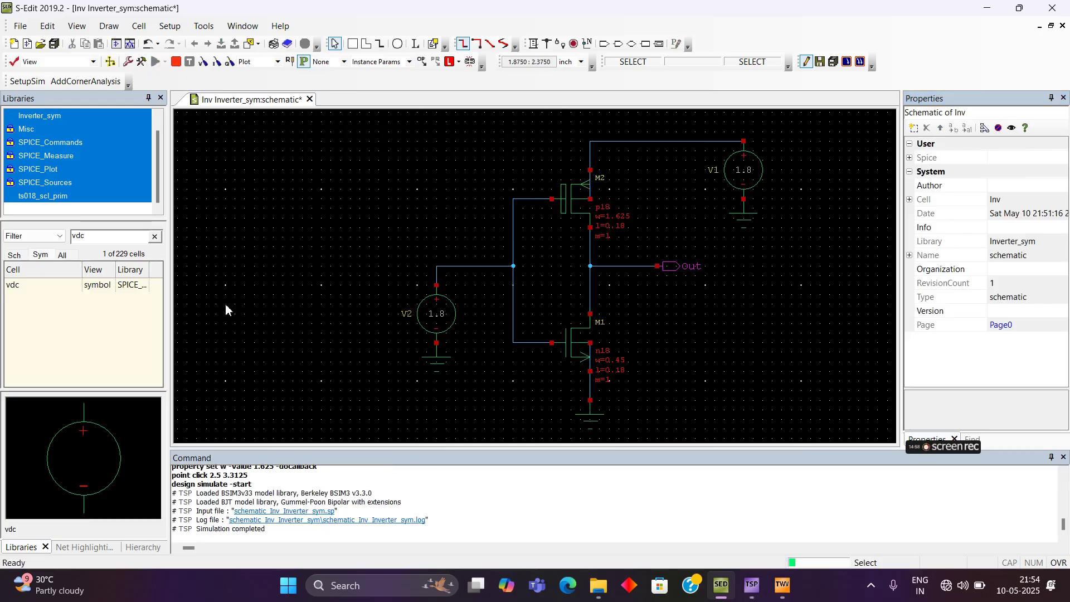
click(787, 593)
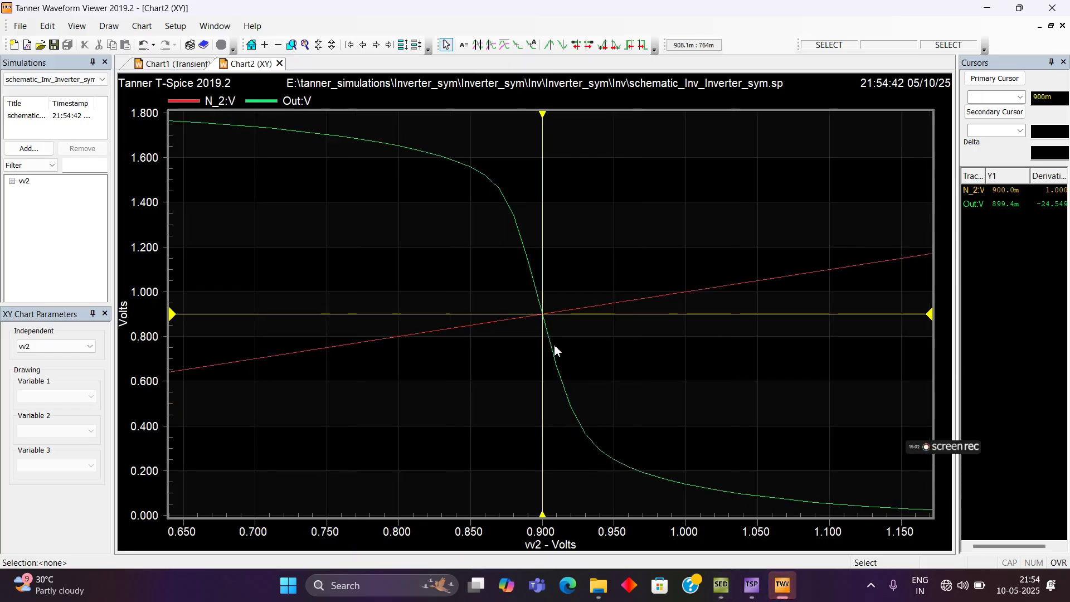
scroll(530, 334, up, 4)
scroll(493, 334, up, 2)
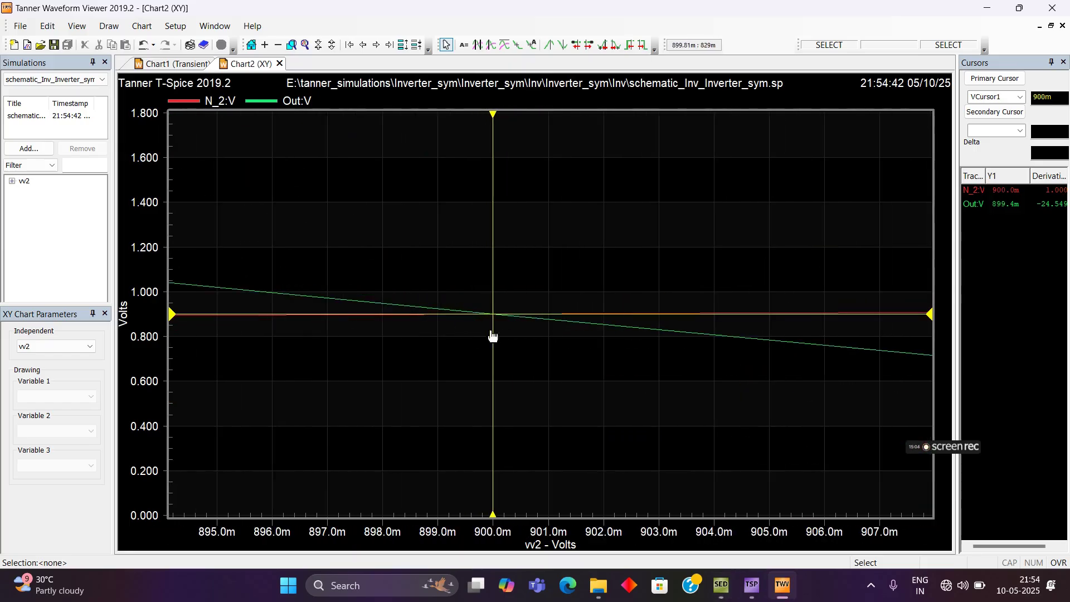
scroll(506, 334, down, 6)
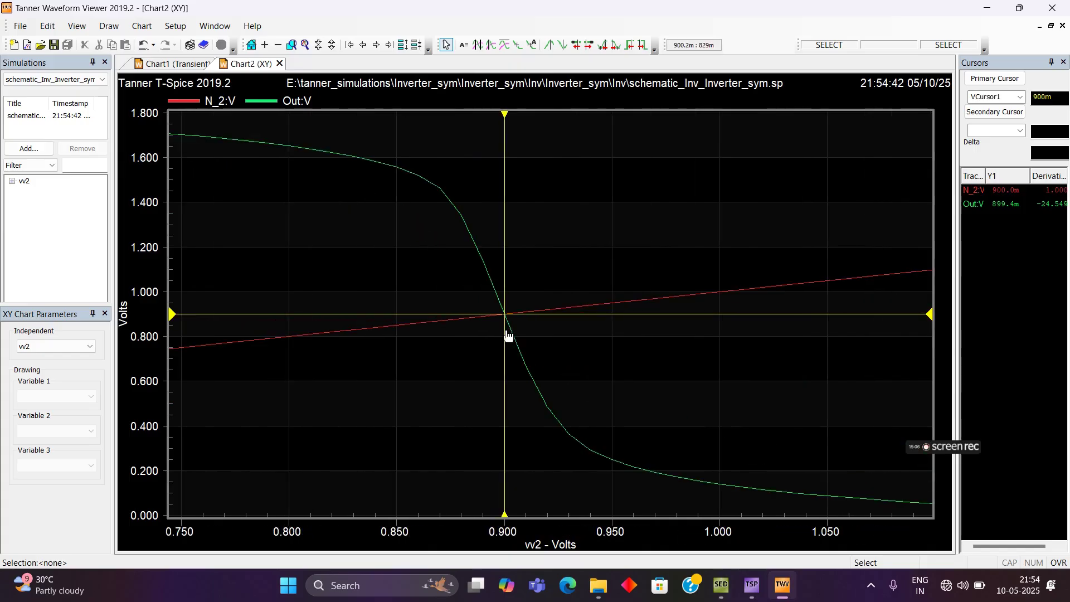
scroll(507, 334, up, 2)
scroll(507, 334, down, 1)
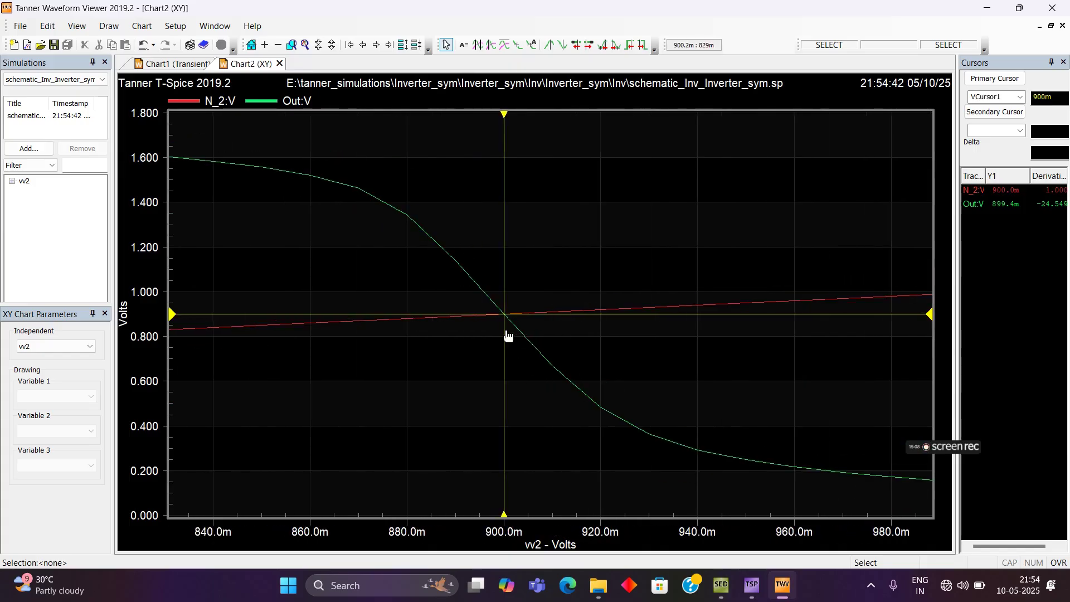